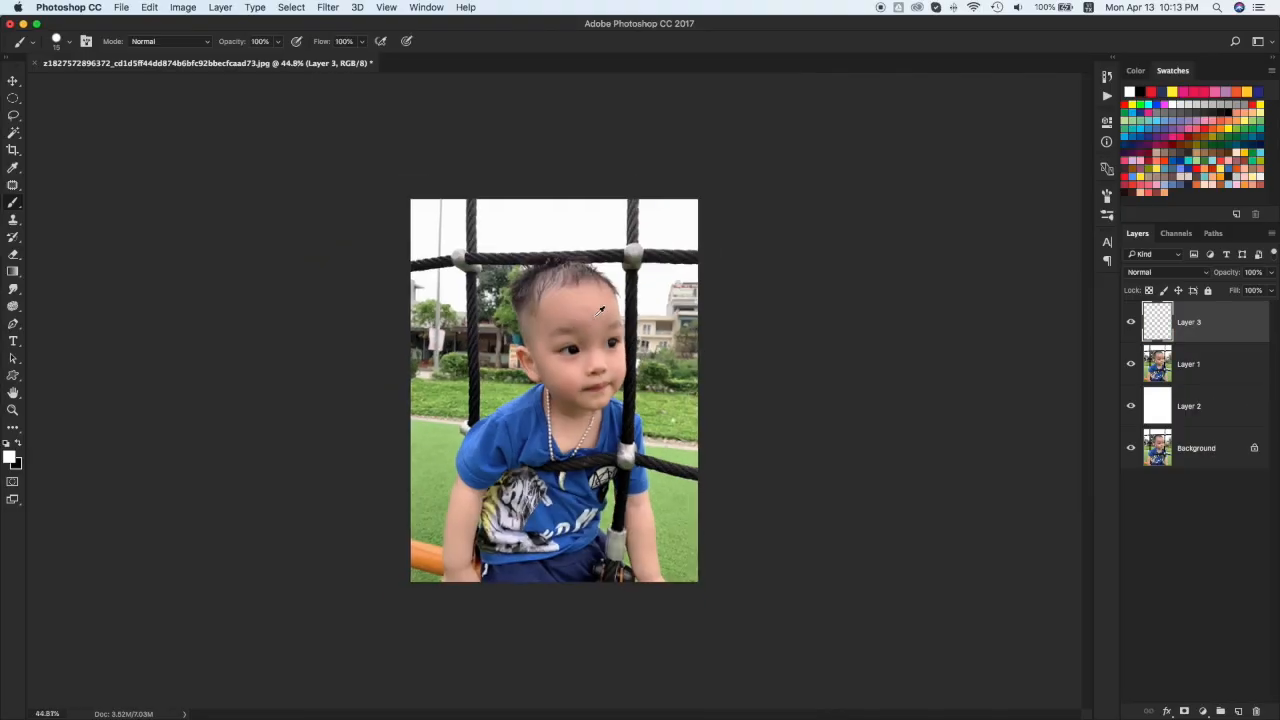
# Step: Paint a curved white dividing line with a small loop on Layer 3, running from above the head to the photo's lower edge
pyautogui.scroll(2, 600, 311)
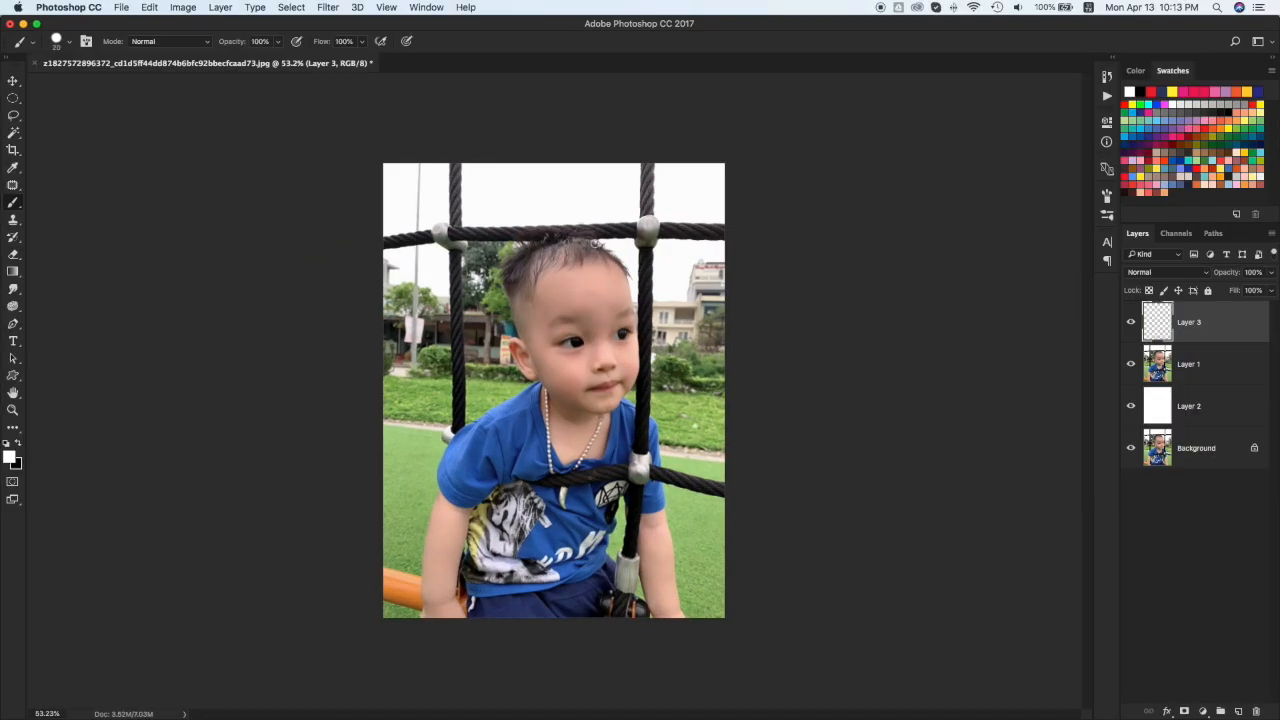
pyautogui.moveTo(553, 228)
pyautogui.mouseDown()
pyautogui.moveTo(597, 322)
pyautogui.moveTo(590, 275)
pyautogui.moveTo(567, 276)
pyautogui.moveTo(762, 581)
pyautogui.mouseUp()
pyautogui.press('super+z')
pyautogui.moveTo(533, 228); pyautogui.dragTo(604, 344)
pyautogui.press('super+z')
pyautogui.moveTo(651, 265)
pyautogui.mouseDown()
pyautogui.moveTo(615, 326)
pyautogui.moveTo(675, 420)
pyautogui.moveTo(561, 633)
pyautogui.mouseUp()
pyautogui.press('super+z')
pyautogui.moveTo(592, 222)
pyautogui.mouseDown()
pyautogui.moveTo(648, 400)
pyautogui.moveTo(588, 576)
pyautogui.moveTo(398, 622)
pyautogui.mouseUp()
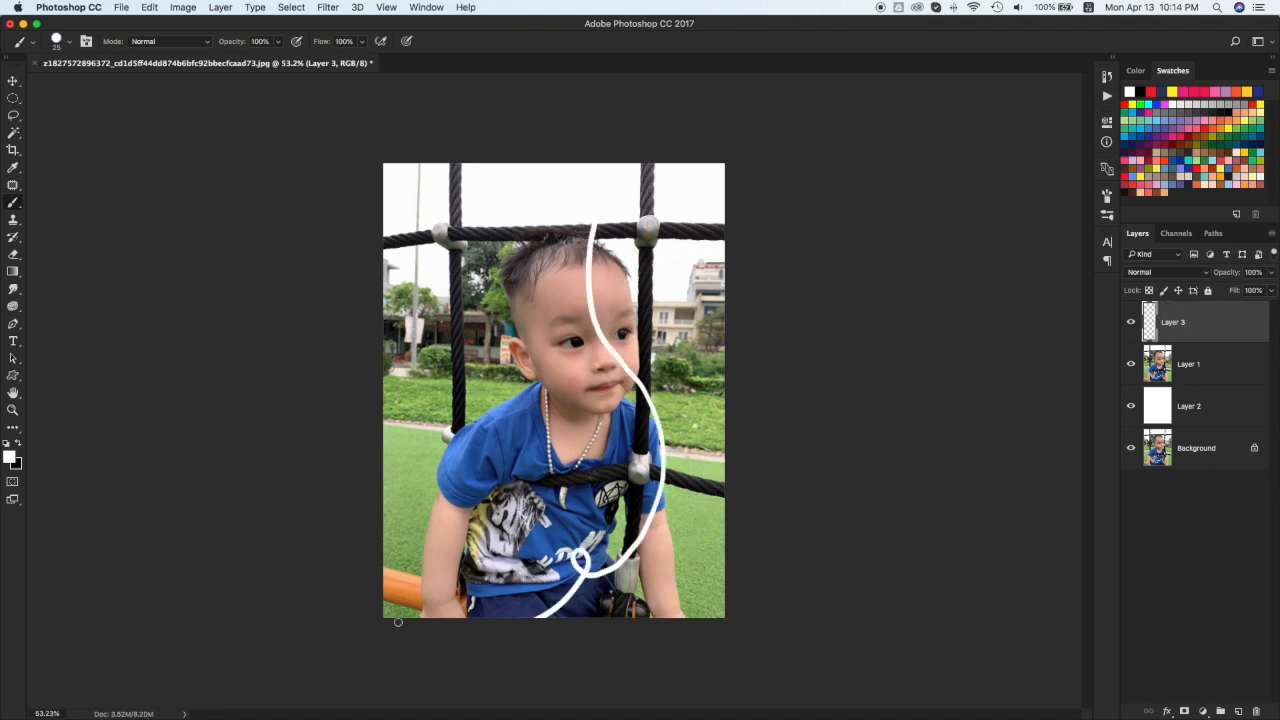
# Step: Add a new layer beneath the white line and select the area to the left of the curve, using the line layer as the boundary
pyautogui.press('l')
pyautogui.press('super+shift+alt+n')
pyautogui.click(1136, 410)
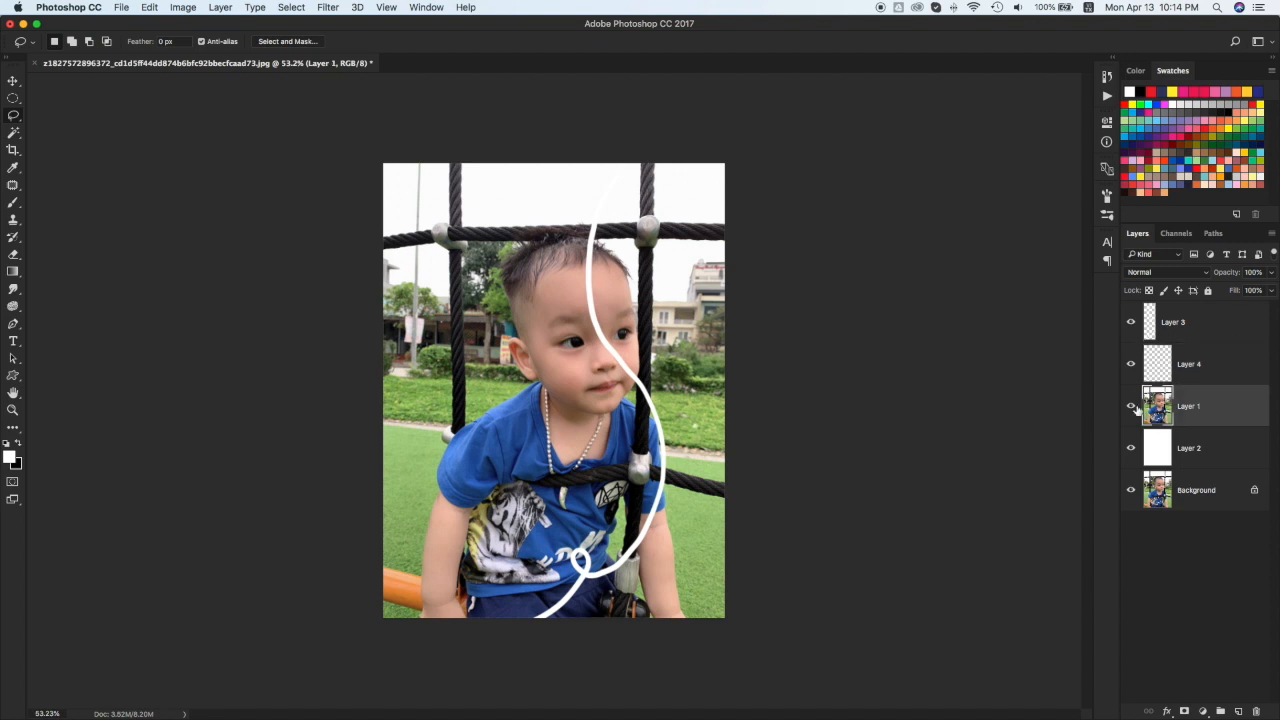
pyautogui.press('w')
pyautogui.click(1173, 322)
pyautogui.click(480, 200)
pyautogui.click(1189, 364)
# Step: Complete the selection along the curve, fill it with white on Layer 4, deselect, and lower the layer's opacity so the photo shows through
pyautogui.press('l')
pyautogui.moveTo(628, 172)
pyautogui.mouseDown()
pyautogui.moveTo(596, 335)
pyautogui.moveTo(652, 425)
pyautogui.moveTo(630, 530)
pyautogui.moveTo(575, 575)
pyautogui.moveTo(540, 640)
pyautogui.mouseUp()
pyautogui.hotkey('alt', 'BackSpace')
pyautogui.press('super+d')
pyautogui.click(1271, 272)
pyautogui.moveTo(1271, 289); pyautogui.dragTo(1246, 288)
# Step: Create a new layer above the translucent white overlay and set a smaller black brush for the line art
pyautogui.click(1203, 346)
pyautogui.press('super+0')
pyautogui.press('super+shift+alt+n')
pyautogui.press('b')
pyautogui.press('x')
pyautogui.press('[')
pyautogui.press('[')
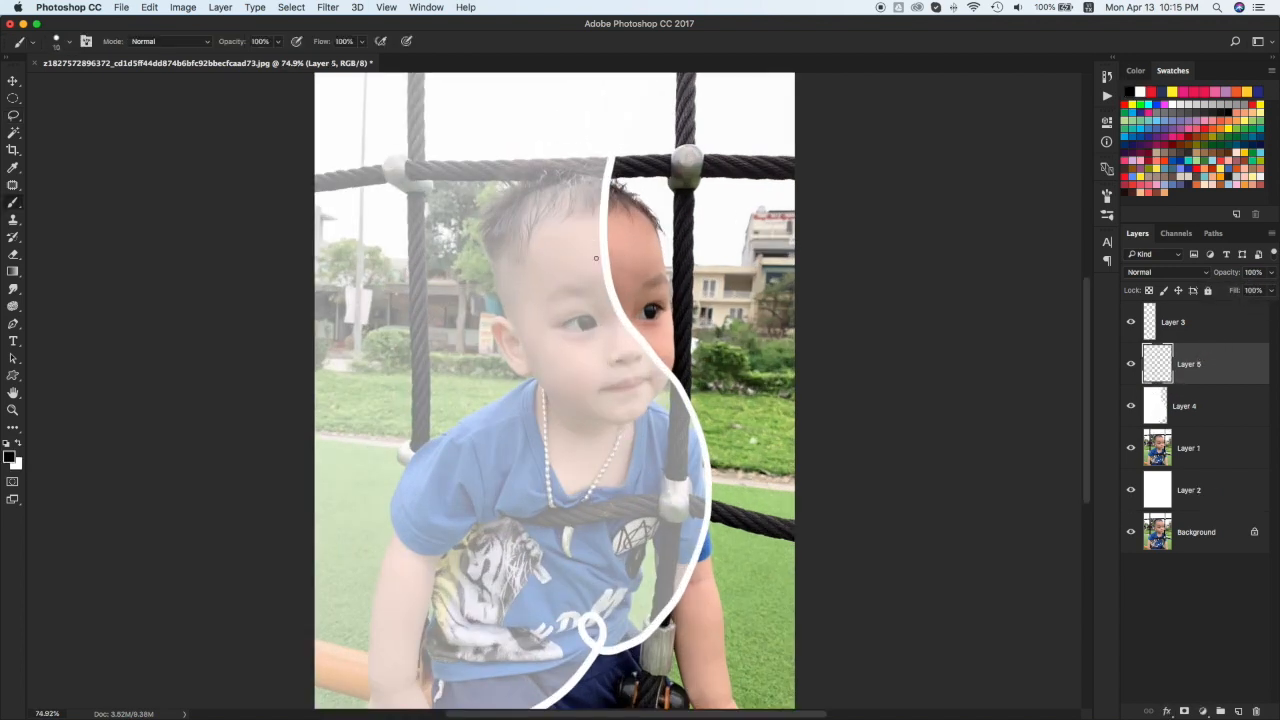
pyautogui.moveTo(509, 315)
pyautogui.mouseDown()
pyautogui.moveTo(610, 414)
pyautogui.moveTo(670, 378)
pyautogui.mouseUp()
pyautogui.press('super+z')
pyautogui.moveTo(498, 310)
pyautogui.mouseDown()
pyautogui.moveTo(555, 404)
pyautogui.moveTo(663, 391)
pyautogui.moveTo(519, 359)
pyautogui.mouseUp()
pyautogui.press('super+z')
pyautogui.press('super+z')
pyautogui.press('super+z')
# Step: Draw a thin black face contour with a smaller brush, from the side of the head along the jaw and chin to the dividing curve
pyautogui.press('[')
pyautogui.press('super+z')
pyautogui.moveTo(500, 310)
pyautogui.mouseDown()
pyautogui.moveTo(532, 386)
pyautogui.moveTo(555, 404)
pyautogui.mouseUp()
pyautogui.moveTo(540, 392); pyautogui.dragTo(629, 422)
pyautogui.moveTo(600, 420)
pyautogui.mouseDown()
pyautogui.moveTo(643, 418)
pyautogui.moveTo(670, 379)
pyautogui.moveTo(662, 397)
pyautogui.mouseUp()
pyautogui.press('super+z')
pyautogui.moveTo(482, 236); pyautogui.dragTo(500, 314)
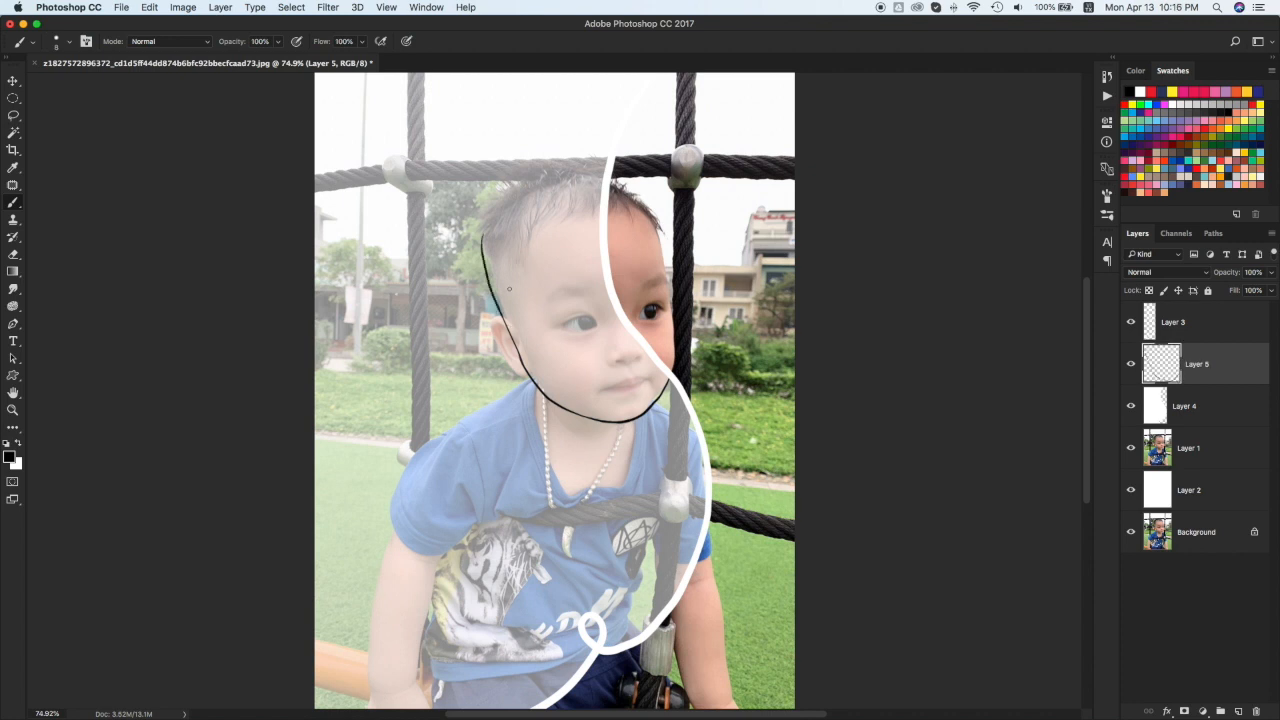
# Step: Draw the spiky hair outline across the crown and down to the back of the head
pyautogui.moveTo(582, 172)
pyautogui.mouseDown()
pyautogui.moveTo(606, 179)
pyautogui.moveTo(582, 169)
pyautogui.mouseUp()
pyautogui.moveTo(534, 174)
pyautogui.mouseDown()
pyautogui.moveTo(578, 167)
pyautogui.moveTo(532, 181)
pyautogui.mouseUp()
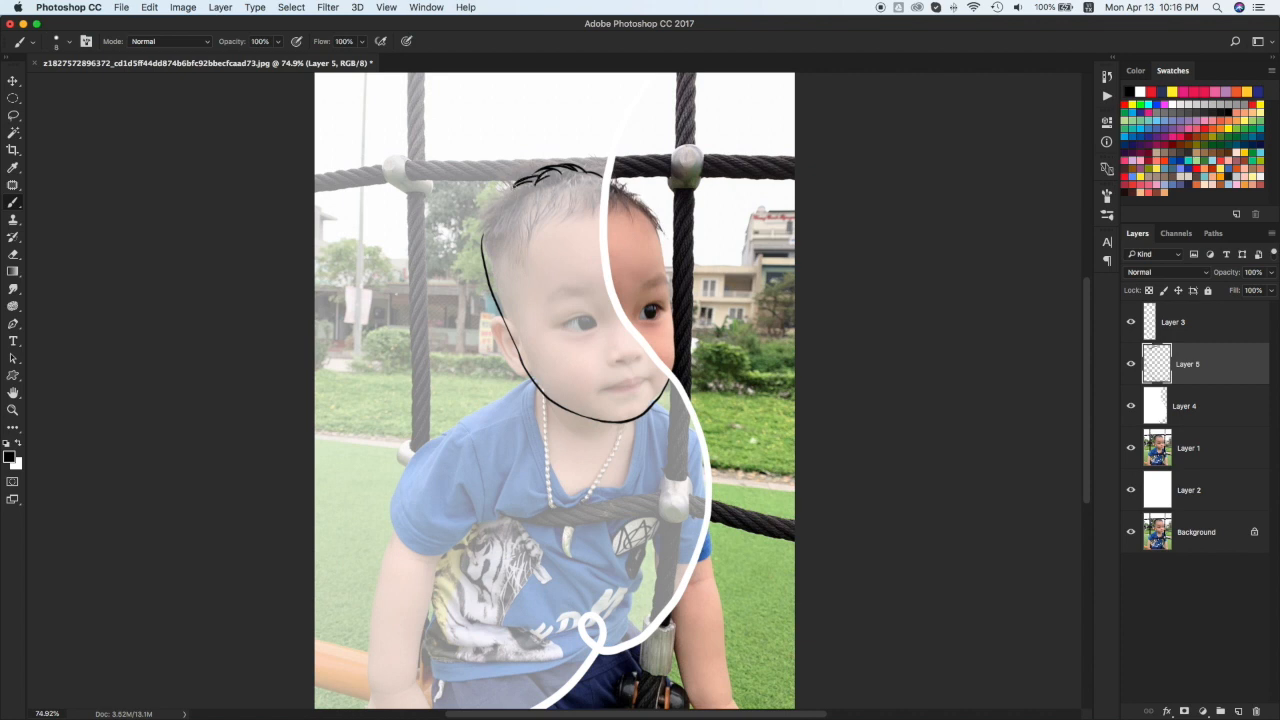
pyautogui.press('z')
pyautogui.click(492, 196)
pyautogui.press('b')
pyautogui.moveTo(470, 222)
pyautogui.mouseDown()
pyautogui.moveTo(490, 206)
pyautogui.moveTo(498, 232)
pyautogui.moveTo(548, 256)
pyautogui.mouseUp()
# Step: Fill in the fringe with pointed hair strands along the forehead hairline and above the temple
pyautogui.moveTo(540, 210); pyautogui.dragTo(549, 258)
pyautogui.moveTo(598, 184)
pyautogui.mouseDown()
pyautogui.moveTo(596, 224)
pyautogui.moveTo(631, 215)
pyautogui.moveTo(626, 199)
pyautogui.moveTo(638, 215)
pyautogui.mouseUp()
pyautogui.moveTo(563, 202)
pyautogui.mouseDown()
pyautogui.moveTo(550, 236)
pyautogui.moveTo(566, 238)
pyautogui.mouseUp()
pyautogui.moveTo(569, 204)
pyautogui.mouseDown()
pyautogui.moveTo(555, 234)
pyautogui.moveTo(579, 228)
pyautogui.mouseUp()
pyautogui.moveTo(586, 198)
pyautogui.mouseDown()
pyautogui.moveTo(571, 220)
pyautogui.moveTo(592, 210)
pyautogui.mouseUp()
pyautogui.moveTo(603, 192); pyautogui.dragTo(597, 208)
pyautogui.moveTo(508, 224); pyautogui.dragTo(496, 264)
pyautogui.moveTo(515, 218); pyautogui.dragTo(513, 258)
pyautogui.moveTo(511, 230)
pyautogui.mouseDown()
pyautogui.moveTo(501, 244)
pyautogui.moveTo(515, 258)
pyautogui.mouseUp()
pyautogui.moveTo(529, 238); pyautogui.dragTo(520, 256)
pyautogui.moveTo(537, 210)
pyautogui.mouseDown()
pyautogui.moveTo(531, 248)
pyautogui.moveTo(486, 264)
pyautogui.mouseUp()
# Step: Hatch the short shaved hair on the side of the head with fine strokes down to just above the ear
pyautogui.moveTo(493, 258); pyautogui.dragTo(488, 272)
pyautogui.moveTo(493, 266)
pyautogui.mouseDown()
pyautogui.moveTo(486, 278)
pyautogui.moveTo(499, 259)
pyautogui.moveTo(498, 273)
pyautogui.moveTo(533, 258)
pyautogui.moveTo(486, 288)
pyautogui.moveTo(495, 279)
pyautogui.mouseUp()
pyautogui.moveTo(527, 260)
pyautogui.mouseDown()
pyautogui.moveTo(516, 270)
pyautogui.moveTo(540, 272)
pyautogui.mouseUp()
pyautogui.moveTo(547, 267)
pyautogui.mouseDown()
pyautogui.moveTo(537, 287)
pyautogui.moveTo(515, 287)
pyautogui.mouseUp()
pyautogui.moveTo(537, 265)
pyautogui.mouseDown()
pyautogui.moveTo(531, 283)
pyautogui.moveTo(488, 293)
pyautogui.mouseUp()
pyautogui.moveTo(513, 263)
pyautogui.mouseDown()
pyautogui.moveTo(500, 292)
pyautogui.moveTo(509, 279)
pyautogui.mouseUp()
pyautogui.moveTo(515, 277); pyautogui.dragTo(491, 301)
pyautogui.moveTo(503, 286); pyautogui.dragTo(487, 300)
pyautogui.moveTo(521, 284); pyautogui.dragTo(517, 298)
pyautogui.moveTo(532, 285)
pyautogui.mouseDown()
pyautogui.moveTo(537, 316)
pyautogui.moveTo(496, 317)
pyautogui.mouseUp()
pyautogui.moveTo(514, 296); pyautogui.dragTo(509, 317)
pyautogui.moveTo(513, 324)
pyautogui.mouseDown()
pyautogui.moveTo(504, 335)
pyautogui.moveTo(522, 346)
pyautogui.mouseUp()
pyautogui.moveTo(522, 323); pyautogui.dragTo(518, 335)
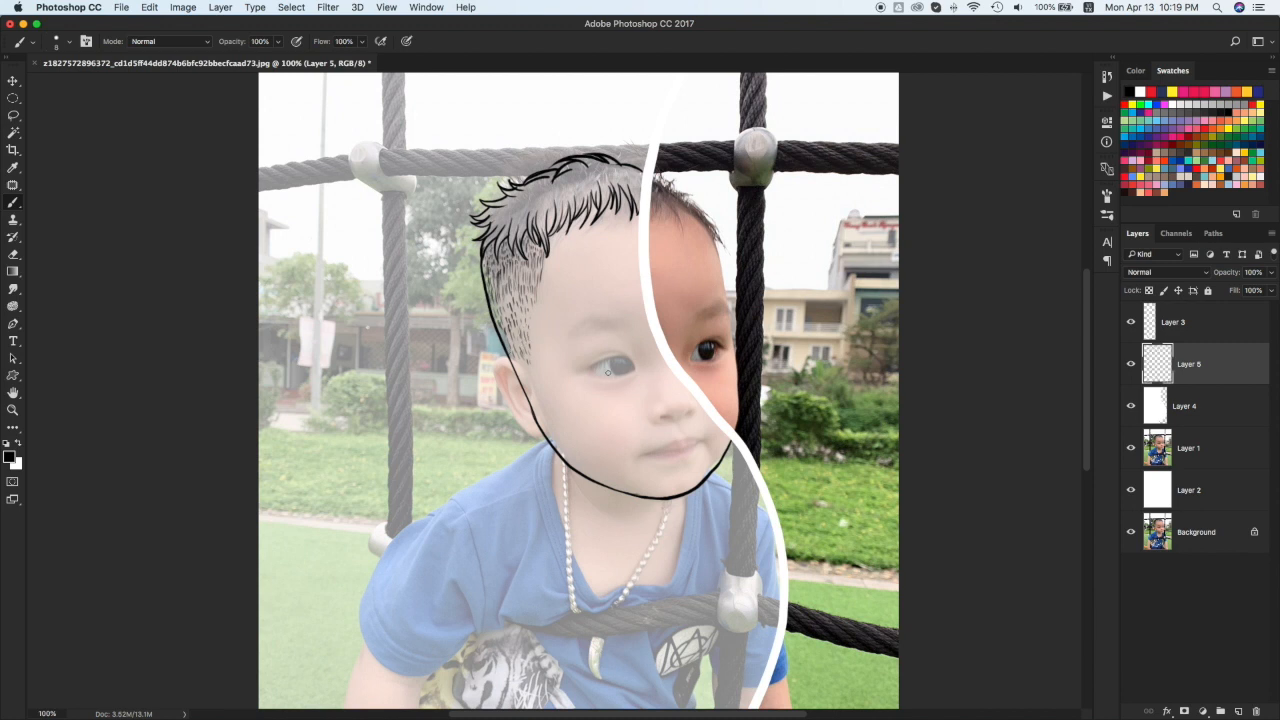
# Step: Draw the round outline of a large cartoon eye over the boy's eye, undoing and redrawing unsuitable strokes
pyautogui.moveTo(617, 336)
pyautogui.mouseDown()
pyautogui.moveTo(602, 336)
pyautogui.moveTo(636, 360)
pyautogui.moveTo(620, 330)
pyautogui.moveTo(592, 358)
pyautogui.moveTo(620, 329)
pyautogui.mouseUp()
pyautogui.press('super+z')
pyautogui.press('super+z')
pyautogui.press('super+z')
pyautogui.press('super+z')
pyautogui.press('super+z')
pyautogui.press('super+z')
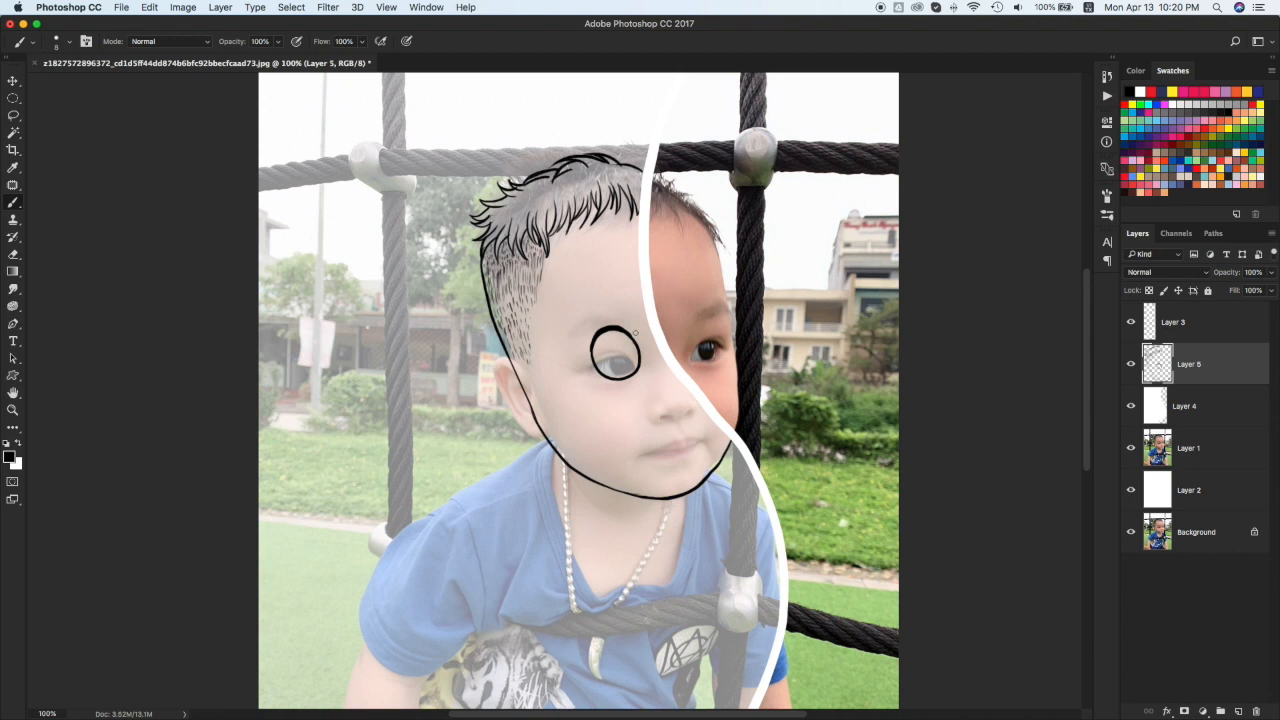
# Step: Draw the thick upper eyelid and the iris with its highlight circles inside the eye outline
pyautogui.moveTo(594, 341)
pyautogui.mouseDown()
pyautogui.moveTo(625, 327)
pyautogui.moveTo(637, 343)
pyautogui.mouseUp()
pyautogui.moveTo(622, 328)
pyautogui.mouseDown()
pyautogui.moveTo(588, 347)
pyautogui.moveTo(638, 313)
pyautogui.moveTo(636, 346)
pyautogui.mouseUp()
pyautogui.press('super+z')
pyautogui.moveTo(614, 348)
pyautogui.mouseDown()
pyautogui.moveTo(629, 373)
pyautogui.moveTo(626, 343)
pyautogui.moveTo(621, 378)
pyautogui.moveTo(628, 362)
pyautogui.moveTo(647, 368)
pyautogui.mouseUp()
pyautogui.press('super+z')
pyautogui.press('super+z')
pyautogui.press('super+z')
# Step: Adjust the eye drawing with Free Transform, erase stray strokes around the iris, and redraw the upper lash line
pyautogui.press('super+t')
pyautogui.press('Return')
pyautogui.press('e')
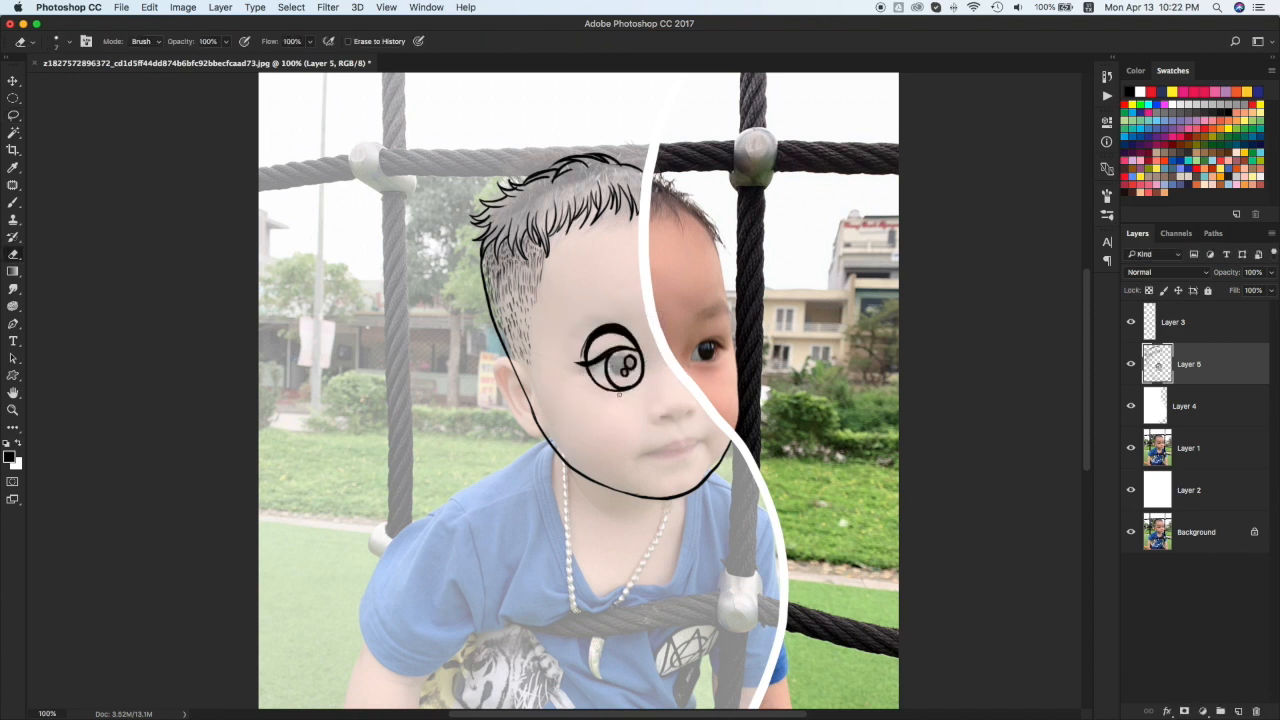
pyautogui.moveTo(646, 351)
pyautogui.mouseDown()
pyautogui.moveTo(646, 378)
pyautogui.moveTo(626, 392)
pyautogui.moveTo(612, 384)
pyautogui.mouseUp()
pyautogui.press('b')
pyautogui.moveTo(576, 364); pyautogui.dragTo(628, 346)
# Step: Draw the rounded ear outline with its inner folds beside the jawline
pyautogui.moveTo(511, 378); pyautogui.dragTo(530, 428)
pyautogui.press('super+z')
pyautogui.moveTo(511, 366); pyautogui.dragTo(533, 424)
pyautogui.click(1131, 406)
pyautogui.click(1131, 406)
pyautogui.press('super+z')
pyautogui.moveTo(511, 366)
pyautogui.mouseDown()
pyautogui.moveTo(541, 410)
pyautogui.moveTo(538, 438)
pyautogui.moveTo(529, 421)
pyautogui.mouseUp()
pyautogui.press('super+z')
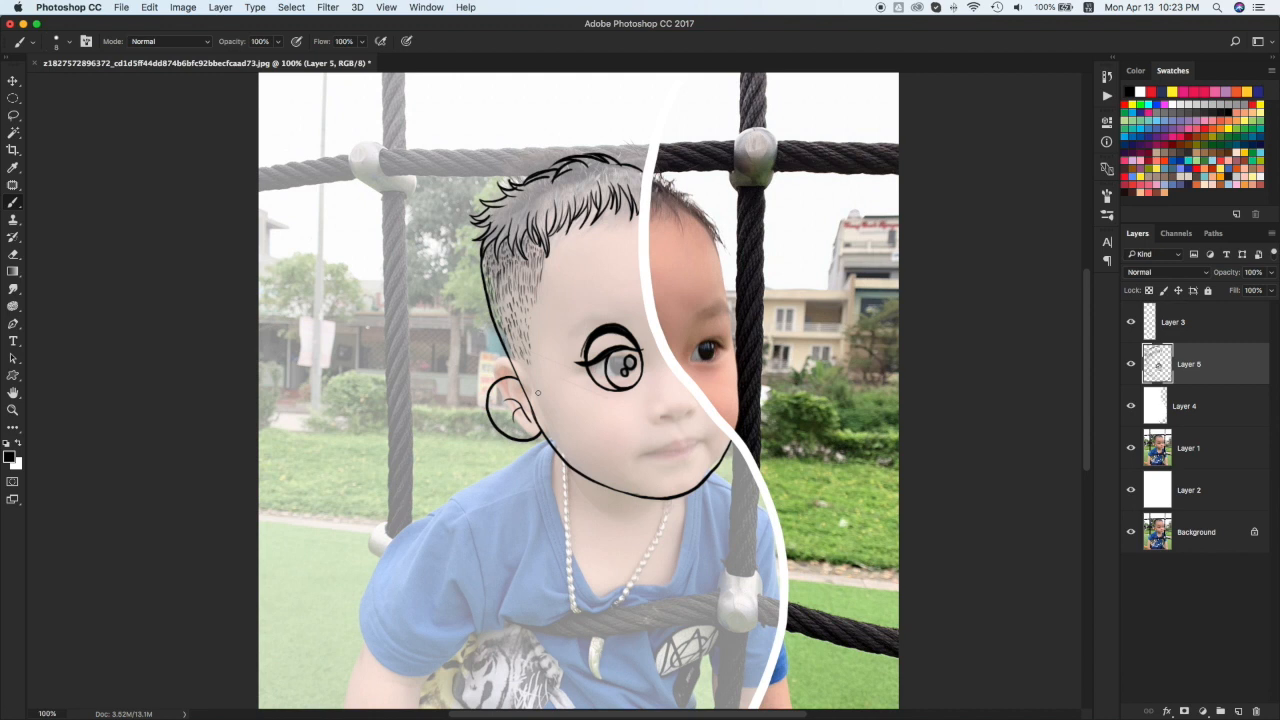
# Step: Draw a short thick eyebrow above the eye and a small curve for the nose
pyautogui.moveTo(580, 303); pyautogui.dragTo(595, 297)
pyautogui.moveTo(684, 392); pyautogui.dragTo(689, 410)
pyautogui.press('super+z')
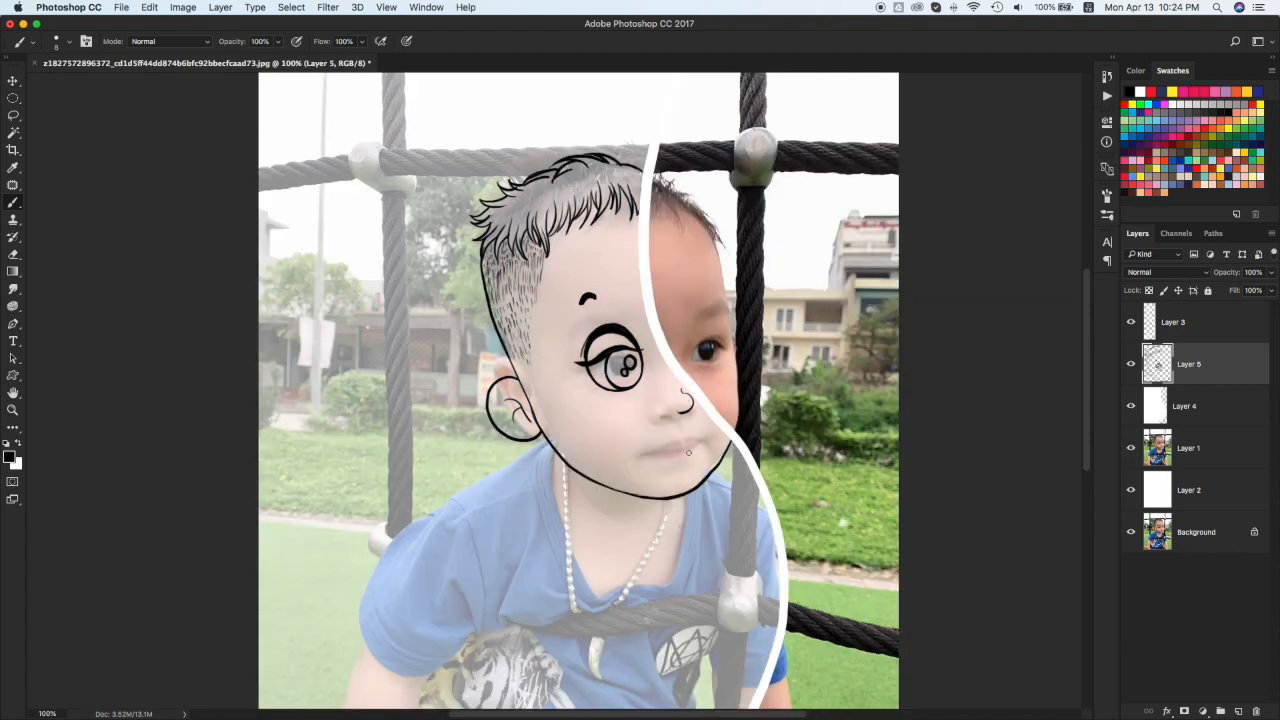
# Step: Draw the mouth's parting line and lip contour over the photo's lips
pyautogui.moveTo(656, 452); pyautogui.dragTo(702, 437)
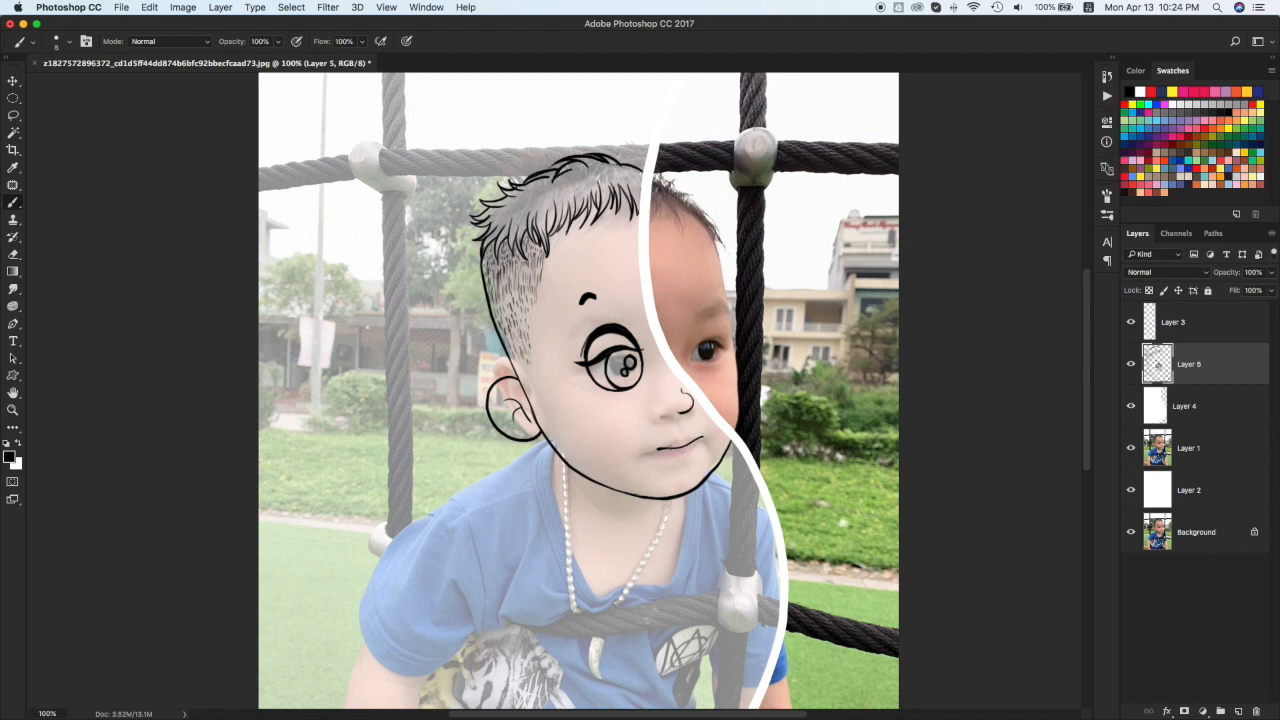
pyautogui.click(1131, 364)
pyautogui.click(1131, 364)
pyautogui.press('super+z')
pyautogui.moveTo(667, 447)
pyautogui.mouseDown()
pyautogui.moveTo(698, 437)
pyautogui.moveTo(693, 449)
pyautogui.mouseUp()
# Step: Refine the lips by alternately erasing and repainting small strokes, and preview the line art with the Layer 1 photo hidden
pyautogui.press('e')
pyautogui.press('x')
pyautogui.press('b')
pyautogui.press('x')
pyautogui.press('e')
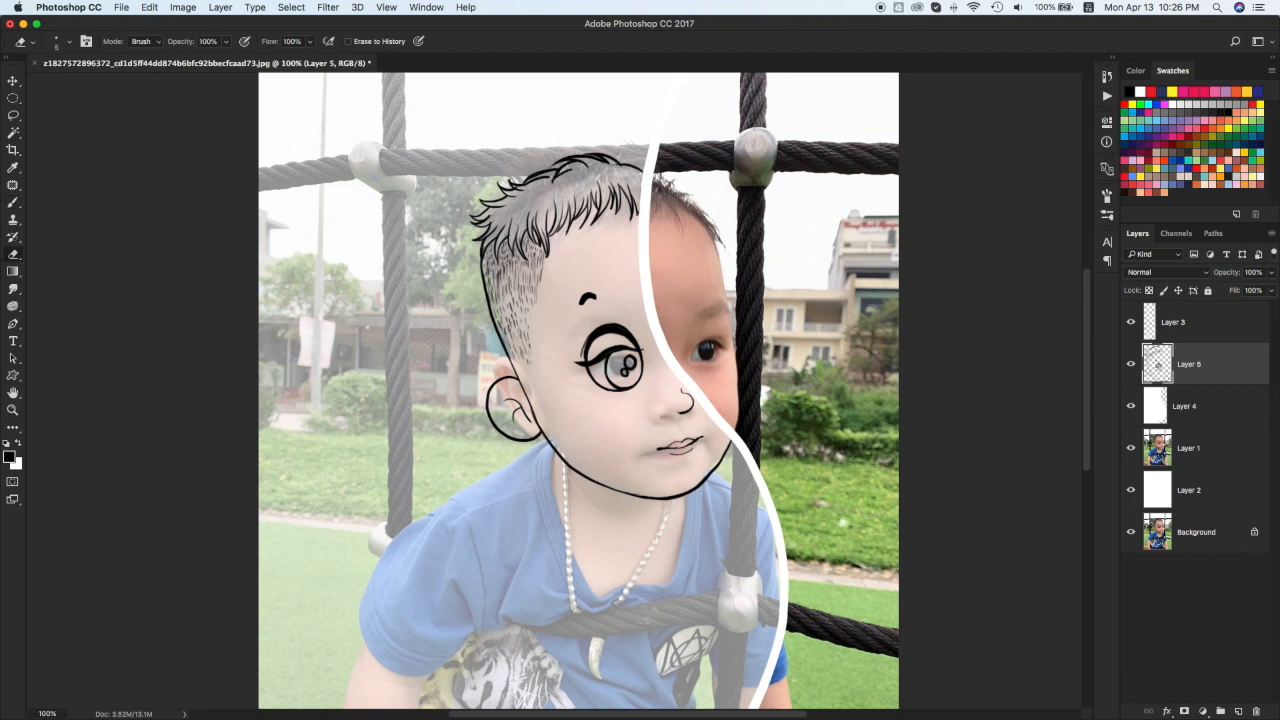
pyautogui.press('b')
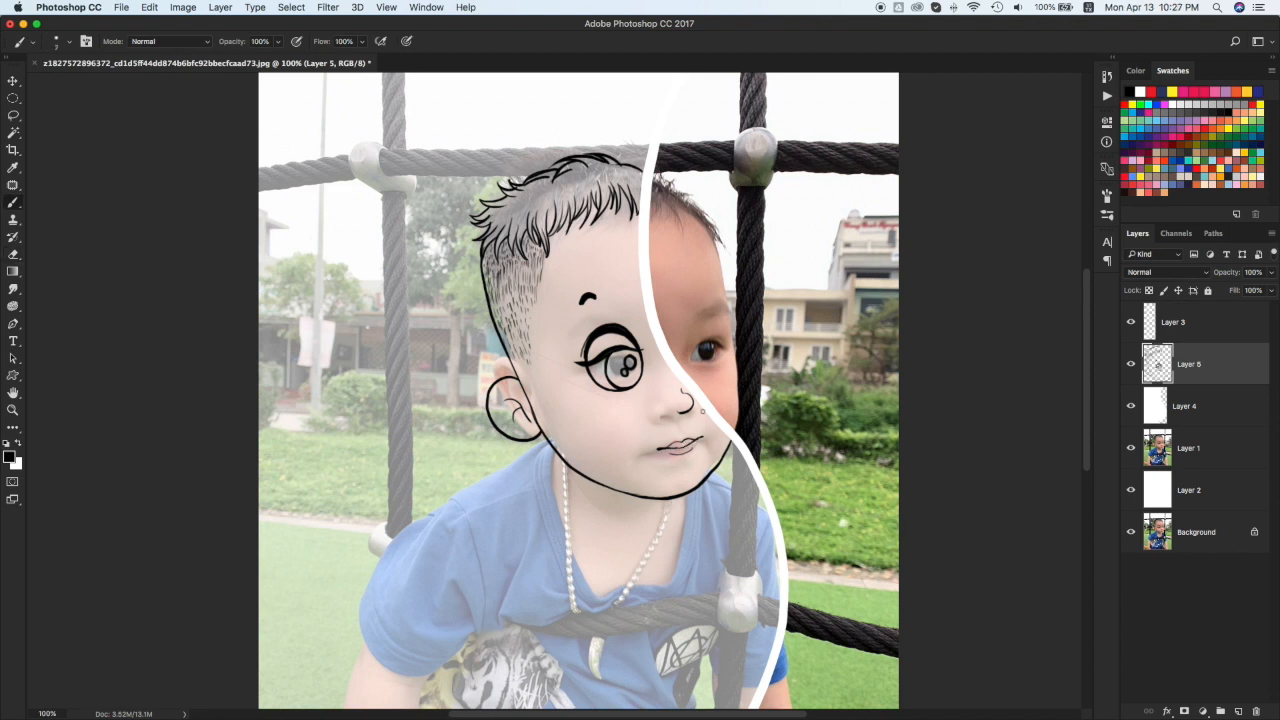
pyautogui.press('e')
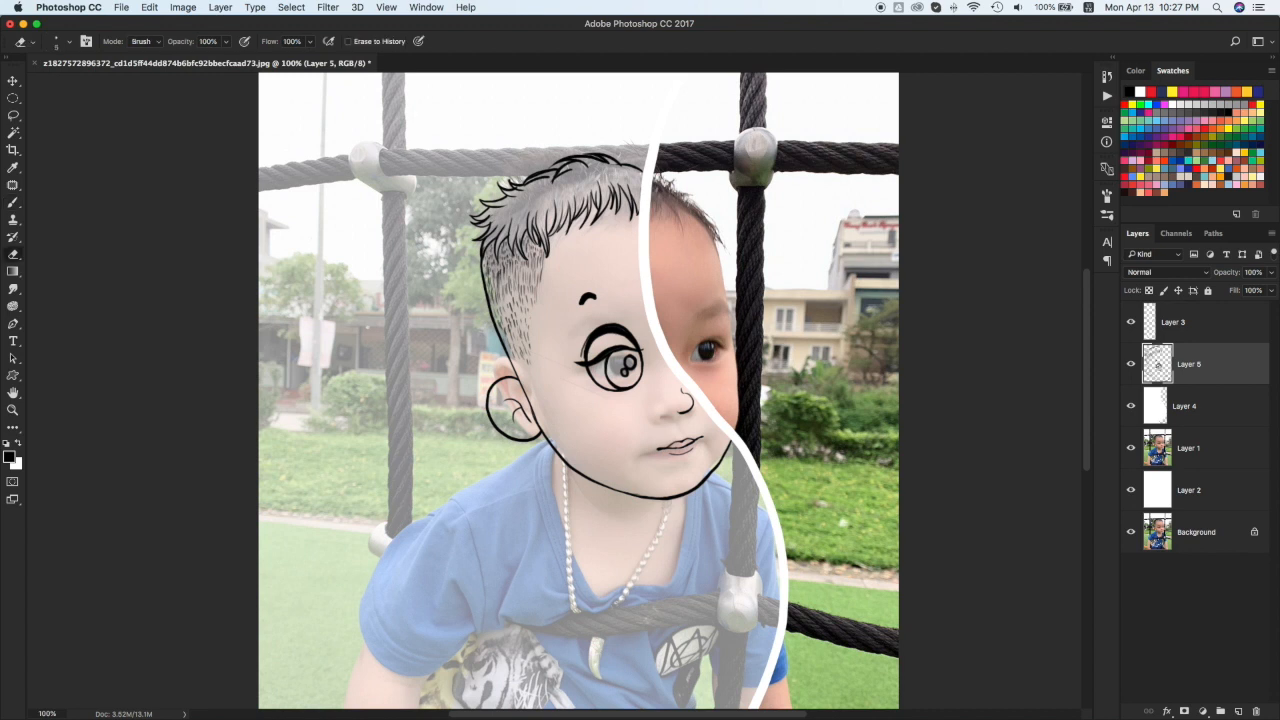
pyautogui.press('b')
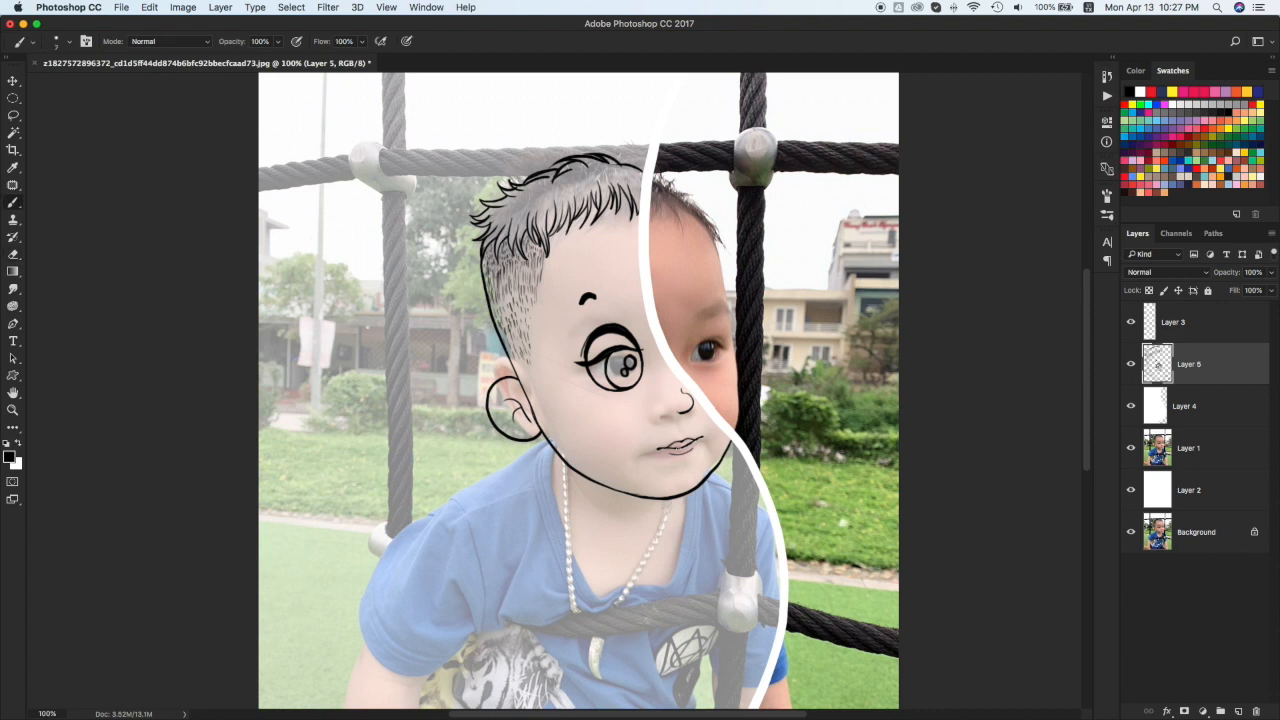
pyautogui.click(1131, 448)
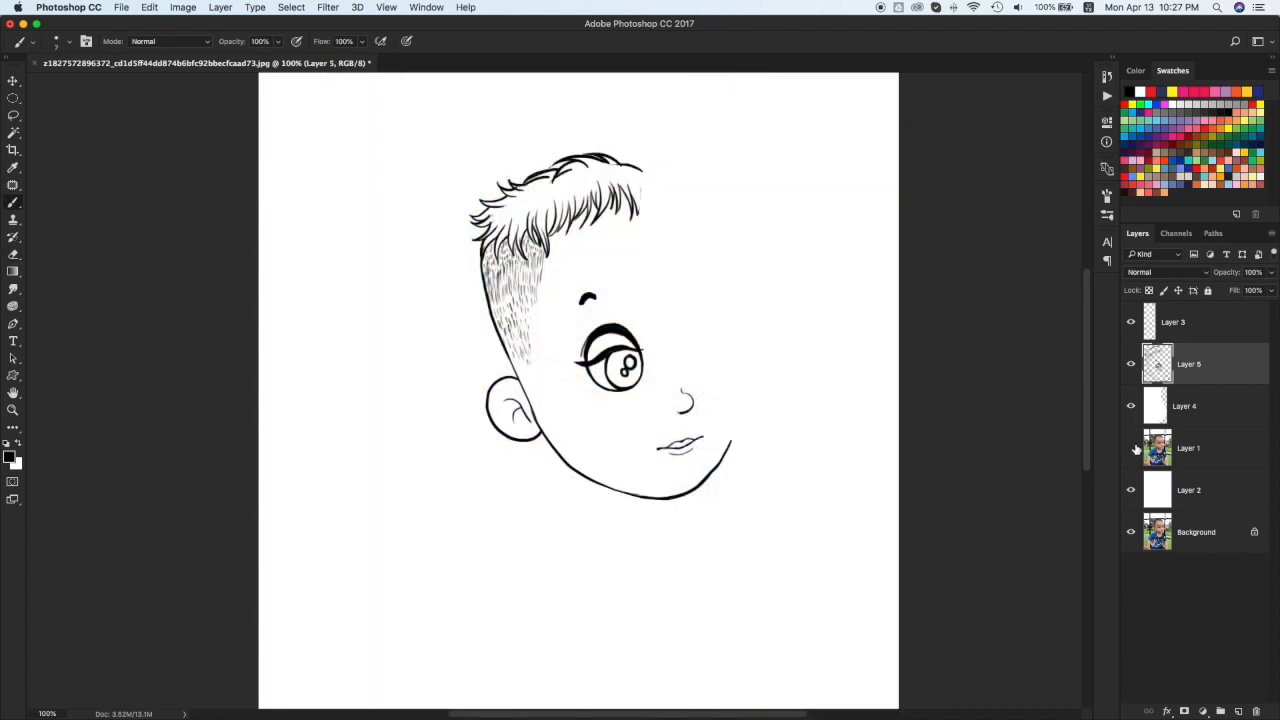
pyautogui.click(1131, 448)
# Step: Draw the beaded necklace around the neck and its tooth-shaped pendant on the chest
pyautogui.scroll(-3, 817, 428)
pyautogui.scroll(-1, 817, 428)
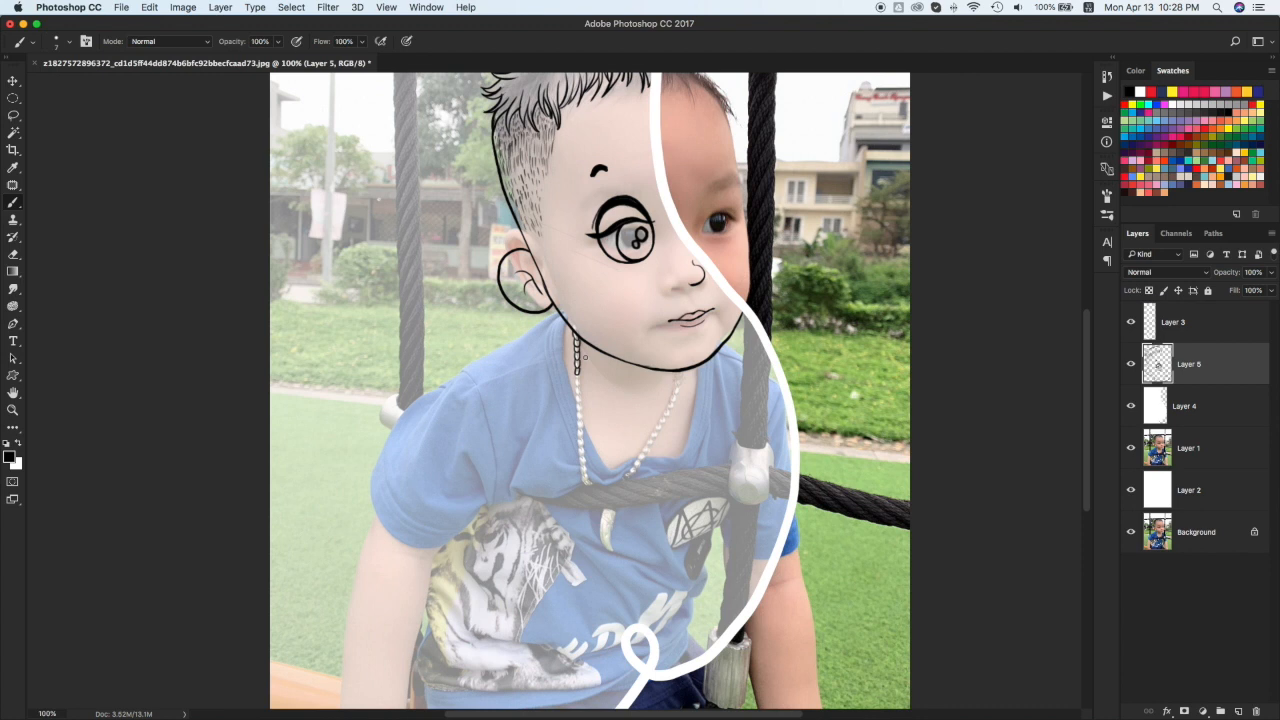
pyautogui.moveTo(577, 368)
pyautogui.mouseDown()
pyautogui.moveTo(583, 483)
pyautogui.moveTo(618, 512)
pyautogui.moveTo(608, 554)
pyautogui.moveTo(635, 459)
pyautogui.moveTo(678, 374)
pyautogui.mouseUp()
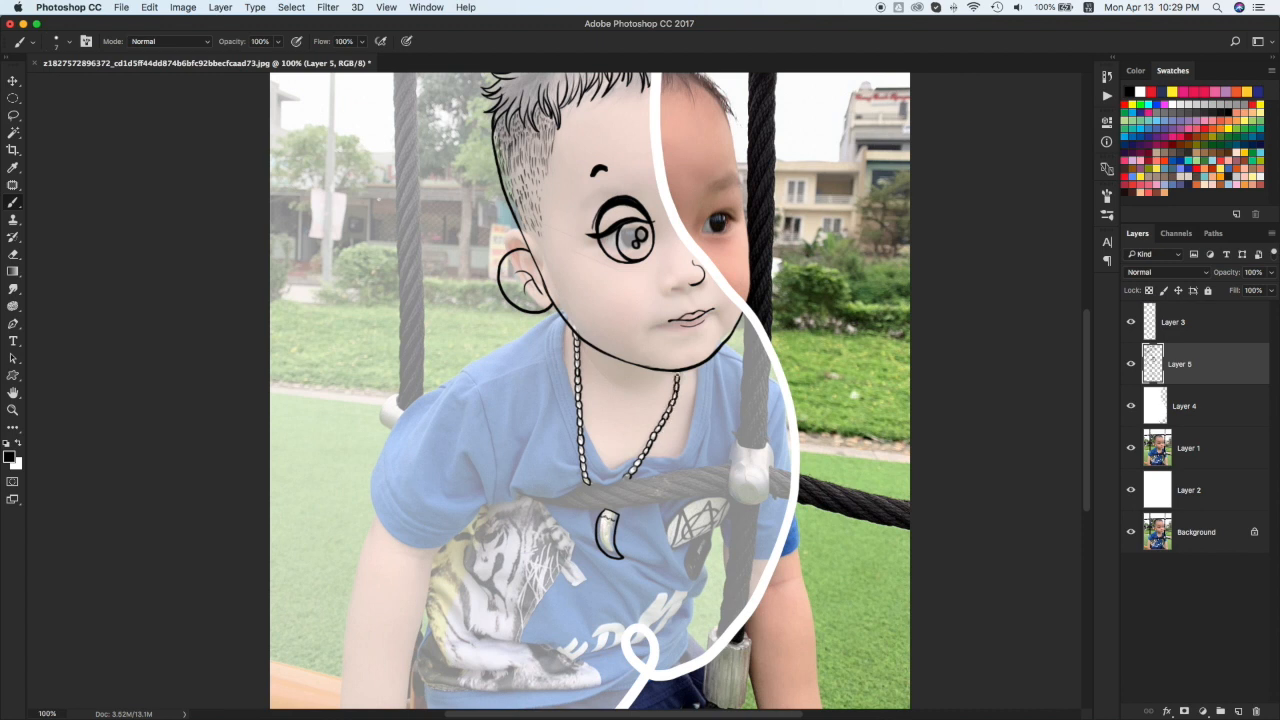
# Step: Draw the shirt's neckline with its collar seam and the horizontal rope's upper edge, previewing the lines with Layer 1 hidden
pyautogui.moveTo(565, 338)
pyautogui.mouseDown()
pyautogui.moveTo(584, 409)
pyautogui.moveTo(583, 394)
pyautogui.moveTo(639, 434)
pyautogui.moveTo(676, 414)
pyautogui.moveTo(684, 370)
pyautogui.mouseUp()
pyautogui.moveTo(547, 317)
pyautogui.mouseDown()
pyautogui.moveTo(569, 397)
pyautogui.moveTo(676, 438)
pyautogui.moveTo(698, 372)
pyautogui.mouseUp()
pyautogui.moveTo(514, 494); pyautogui.dragTo(715, 462)
pyautogui.moveTo(464, 468); pyautogui.dragTo(474, 430)
pyautogui.click(1190, 449)
pyautogui.click(1130, 450)
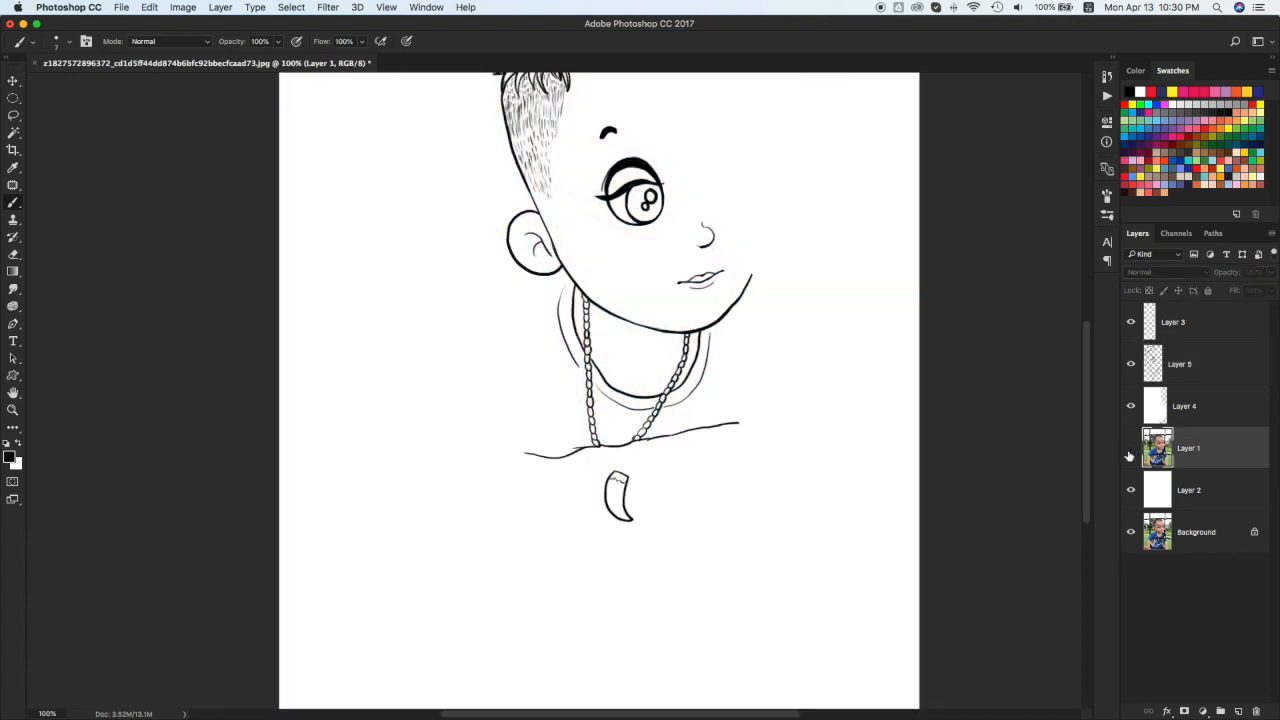
pyautogui.click(1130, 450)
# Step: Outline the shirt's shoulder and short sleeve on Layer 5, from the neck to the armpit
pyautogui.click(1212, 369)
pyautogui.moveTo(666, 350); pyautogui.dragTo(666, 310)
pyautogui.moveTo(380, 396)
pyautogui.mouseDown()
pyautogui.moveTo(452, 470)
pyautogui.moveTo(490, 428)
pyautogui.moveTo(497, 338)
pyautogui.moveTo(566, 279)
pyautogui.moveTo(495, 287)
pyautogui.mouseUp()
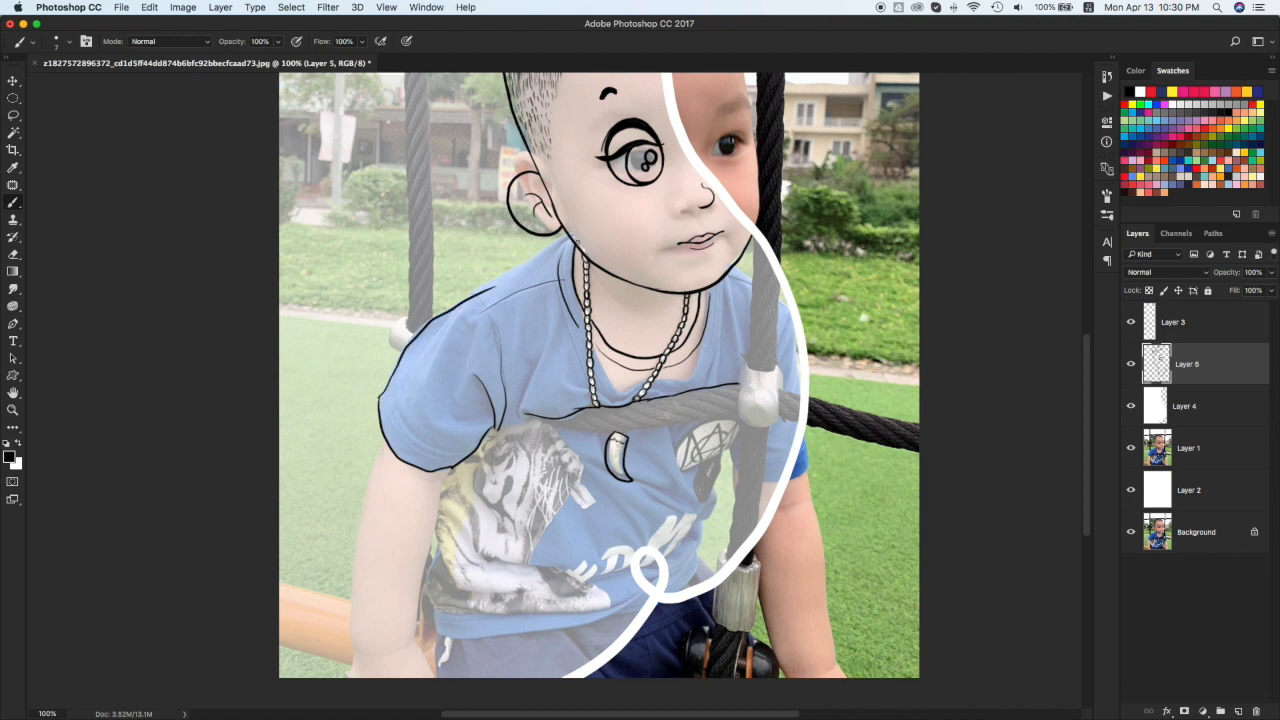
pyautogui.moveTo(571, 237); pyautogui.dragTo(491, 287)
pyautogui.press('alt+super+z')
pyautogui.press('alt+super+z')
pyautogui.moveTo(571, 237); pyautogui.dragTo(379, 399)
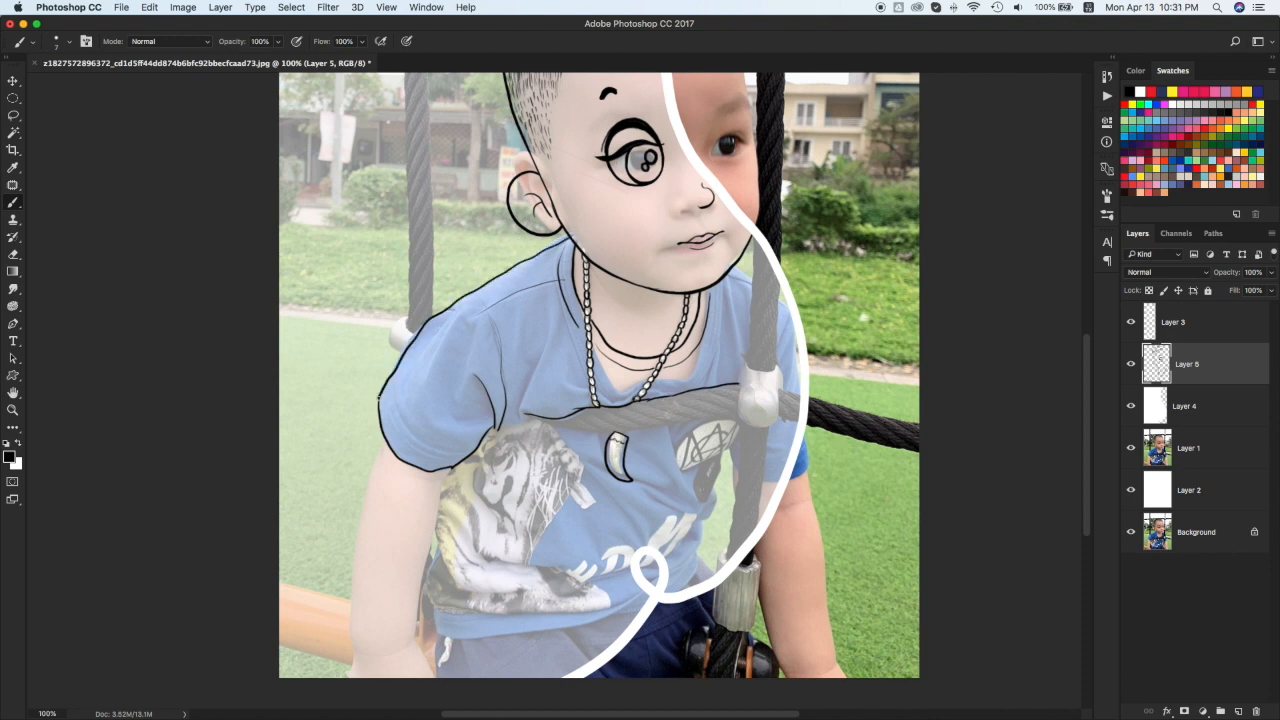
# Step: Outline the crossing ropes with their metal connector, along with the shirt's far edge and bottom hem
pyautogui.moveTo(737, 268); pyautogui.dragTo(750, 281)
pyautogui.moveTo(755, 236); pyautogui.dragTo(746, 362)
pyautogui.moveTo(780, 285)
pyautogui.mouseDown()
pyautogui.moveTo(746, 368)
pyautogui.moveTo(778, 420)
pyautogui.moveTo(772, 364)
pyautogui.moveTo(802, 390)
pyautogui.moveTo(804, 418)
pyautogui.mouseUp()
pyautogui.moveTo(552, 428)
pyautogui.mouseDown()
pyautogui.moveTo(745, 429)
pyautogui.moveTo(728, 564)
pyautogui.mouseUp()
pyautogui.moveTo(770, 428); pyautogui.dragTo(758, 526)
pyautogui.moveTo(732, 546); pyautogui.dragTo(716, 576)
pyautogui.moveTo(640, 606); pyautogui.dragTo(435, 638)
# Step: Outline the arm from the sleeve opening down to the hand at the photo's lower edge, redrawing strokes as needed
pyautogui.moveTo(452, 467); pyautogui.dragTo(441, 489)
pyautogui.moveTo(383, 436); pyautogui.dragTo(355, 543)
pyautogui.press('super+z')
pyautogui.moveTo(370, 478); pyautogui.dragTo(352, 677)
pyautogui.moveTo(424, 484)
pyautogui.mouseDown()
pyautogui.moveTo(437, 487)
pyautogui.moveTo(414, 641)
pyautogui.mouseUp()
pyautogui.moveTo(415, 641); pyautogui.dragTo(434, 678)
pyautogui.press('super+z')
# Step: Draw the shirt's side edge next to the arm and the crease lines on the shorts
pyautogui.moveTo(436, 532); pyautogui.dragTo(434, 630)
pyautogui.press('super+z')
pyautogui.moveTo(437, 554); pyautogui.dragTo(439, 685)
pyautogui.moveTo(576, 644)
pyautogui.mouseDown()
pyautogui.moveTo(528, 645)
pyautogui.moveTo(488, 668)
pyautogui.mouseUp()
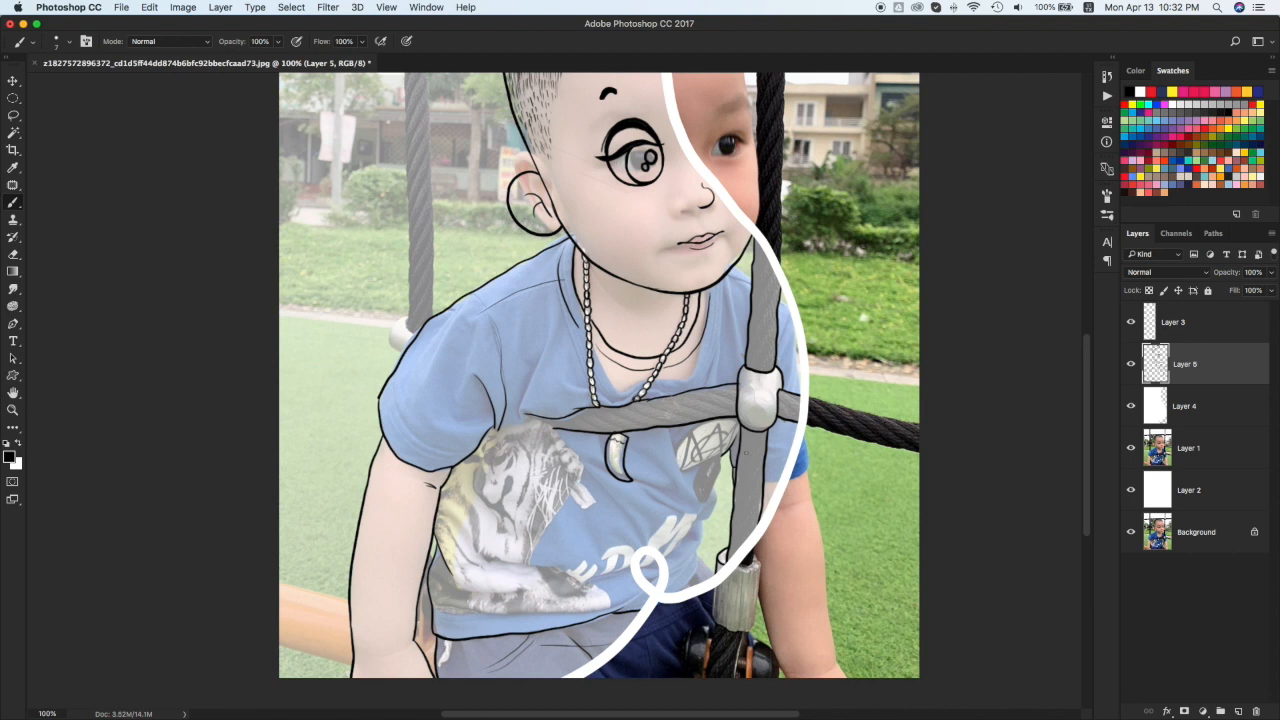
# Step: Draw the shirt's lower edge beside the vertical rope and add fold lines across the fabric
pyautogui.moveTo(730, 451)
pyautogui.mouseDown()
pyautogui.moveTo(699, 553)
pyautogui.moveTo(682, 566)
pyautogui.mouseUp()
pyautogui.moveTo(699, 561); pyautogui.dragTo(678, 590)
pyautogui.moveTo(700, 563); pyautogui.dragTo(714, 573)
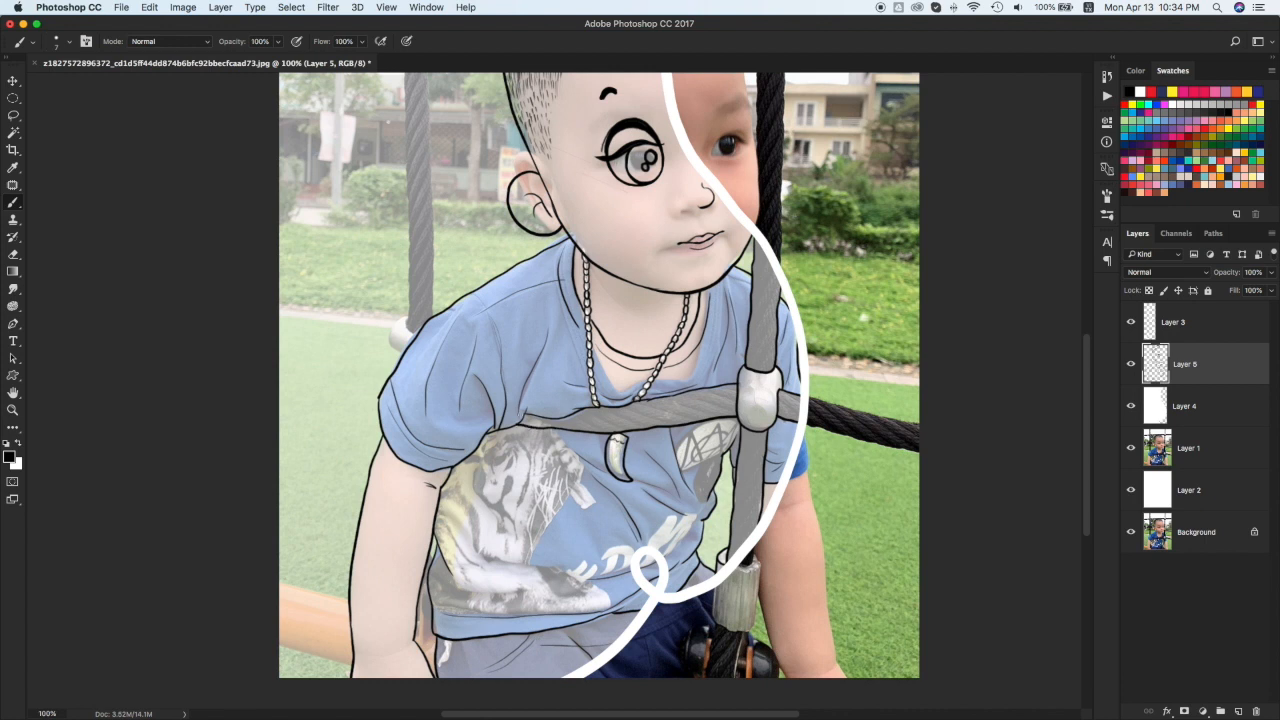
# Step: Add diagonal twist lines to the horizontal rope and to both sections of the vertical rope
pyautogui.moveTo(600, 425)
pyautogui.mouseDown()
pyautogui.moveTo(648, 417)
pyautogui.moveTo(720, 386)
pyautogui.moveTo(792, 405)
pyautogui.mouseUp()
pyautogui.moveTo(750, 458); pyautogui.dragTo(746, 532)
pyautogui.moveTo(764, 366); pyautogui.dragTo(764, 250)
pyautogui.moveTo(806, 362); pyautogui.dragTo(812, 416)
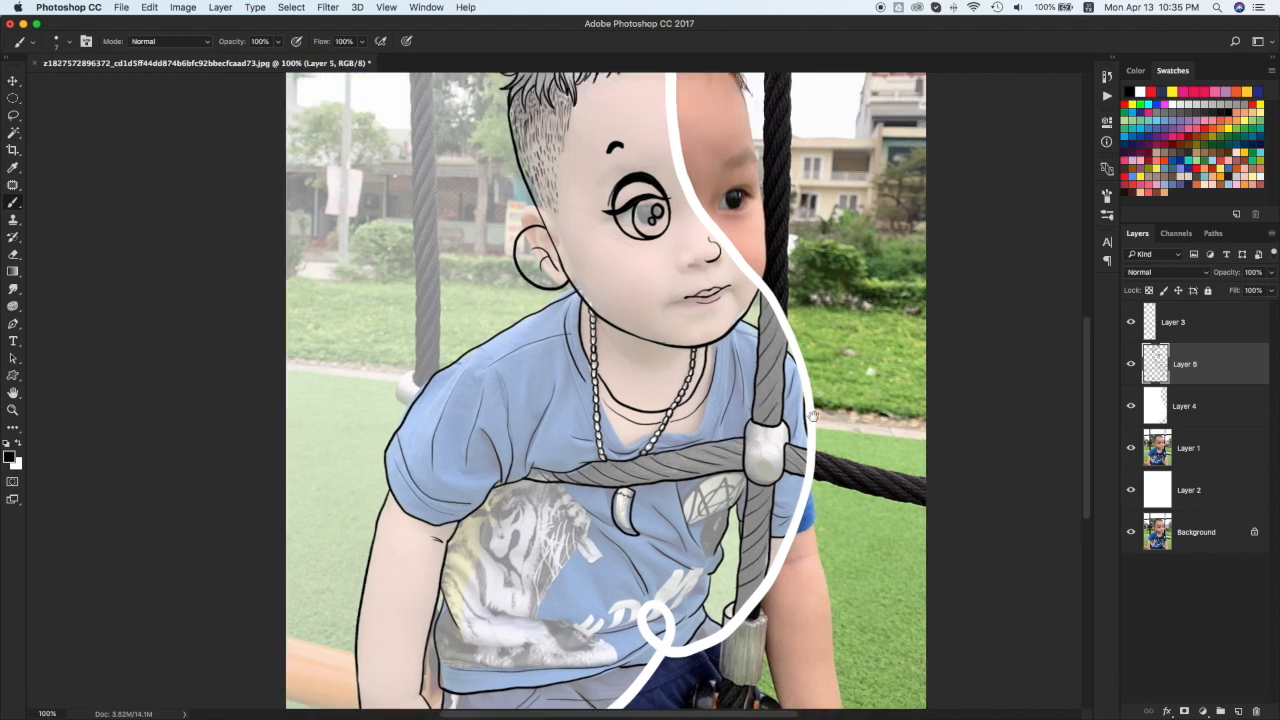
# Step: Outline the metal joint beside the hair and the horizontal and vertical background ropes that meet at it
pyautogui.scroll(5, 813, 416)
pyautogui.moveTo(444, 202)
pyautogui.mouseDown()
pyautogui.moveTo(455, 229)
pyautogui.moveTo(554, 230)
pyautogui.moveTo(592, 229)
pyautogui.moveTo(476, 202)
pyautogui.moveTo(712, 196)
pyautogui.moveTo(440, 243)
pyautogui.moveTo(480, 240)
pyautogui.mouseUp()
pyautogui.moveTo(446, 82)
pyautogui.mouseDown()
pyautogui.moveTo(449, 195)
pyautogui.moveTo(468, 118)
pyautogui.moveTo(471, 200)
pyautogui.moveTo(330, 216)
pyautogui.mouseUp()
pyautogui.moveTo(412, 206)
pyautogui.mouseDown()
pyautogui.moveTo(360, 212)
pyautogui.moveTo(326, 243)
pyautogui.mouseUp()
pyautogui.moveTo(445, 245)
pyautogui.mouseDown()
pyautogui.moveTo(455, 596)
pyautogui.moveTo(472, 320)
pyautogui.moveTo(477, 574)
pyautogui.moveTo(438, 608)
pyautogui.mouseUp()
pyautogui.hotkey('ctrl', 'z')
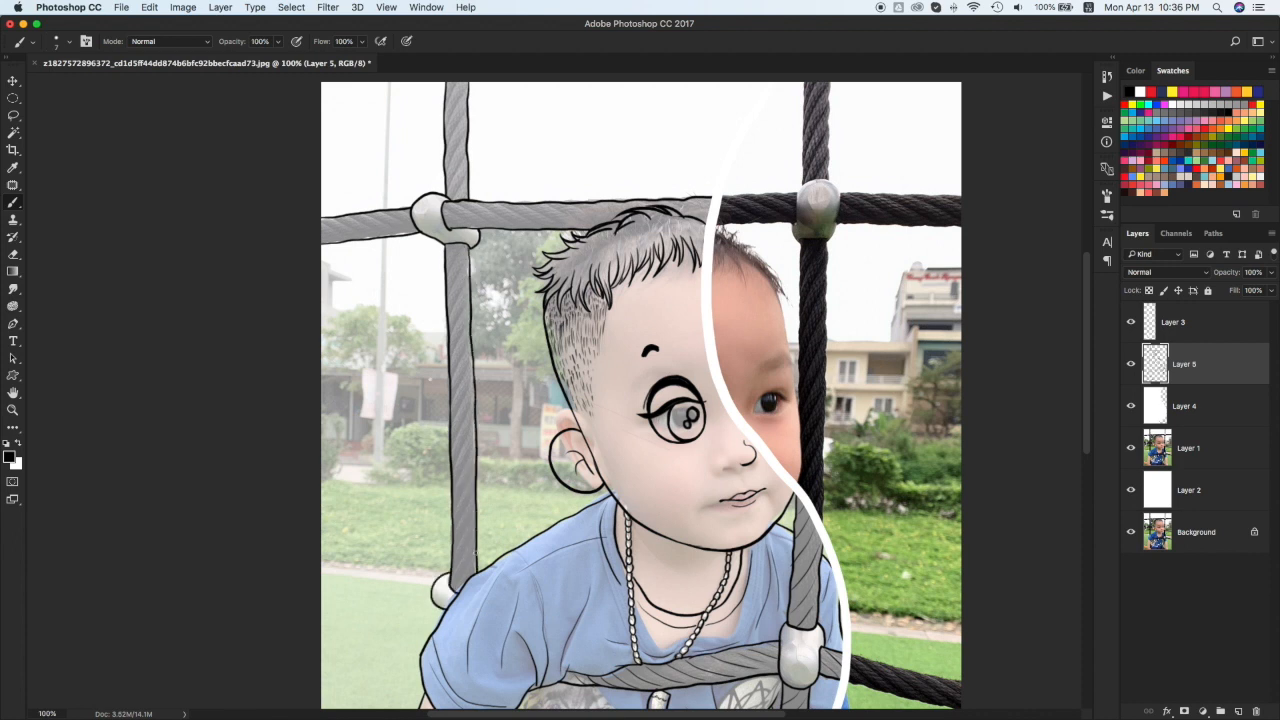
# Step: Add diagonal twist lines along the upper horizontal rope and both sections of the vertical background rope
pyautogui.moveTo(463, 87); pyautogui.dragTo(465, 198)
pyautogui.moveTo(323, 238)
pyautogui.mouseDown()
pyautogui.moveTo(410, 213)
pyautogui.moveTo(708, 201)
pyautogui.mouseUp()
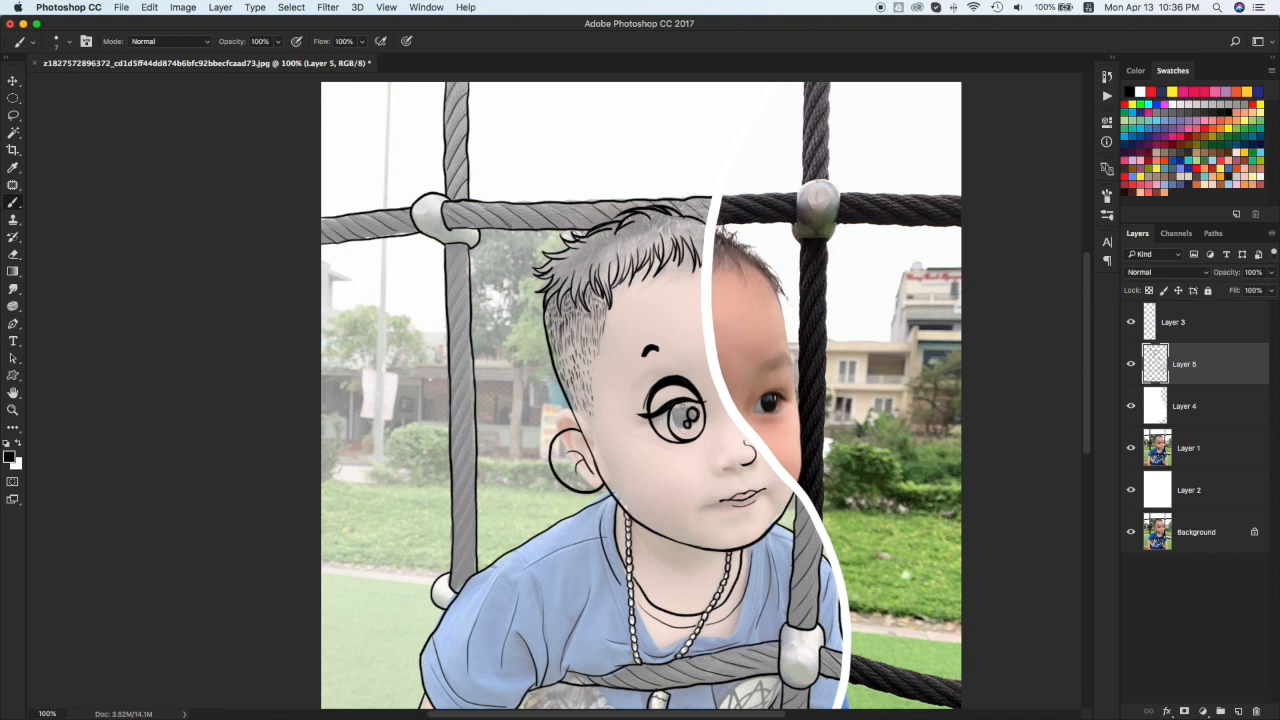
pyautogui.moveTo(452, 262); pyautogui.dragTo(466, 586)
# Step: Outline the orange pole behind the arm near the photo's lower edge, redoing the stray stroke beside the arm
pyautogui.scroll(-8, 660, 400)
pyautogui.moveTo(516, 506); pyautogui.dragTo(510, 448)
pyautogui.press('super+z')
pyautogui.moveTo(370, 504); pyautogui.dragTo(441, 526)
pyautogui.moveTo(440, 460); pyautogui.dragTo(368, 443)
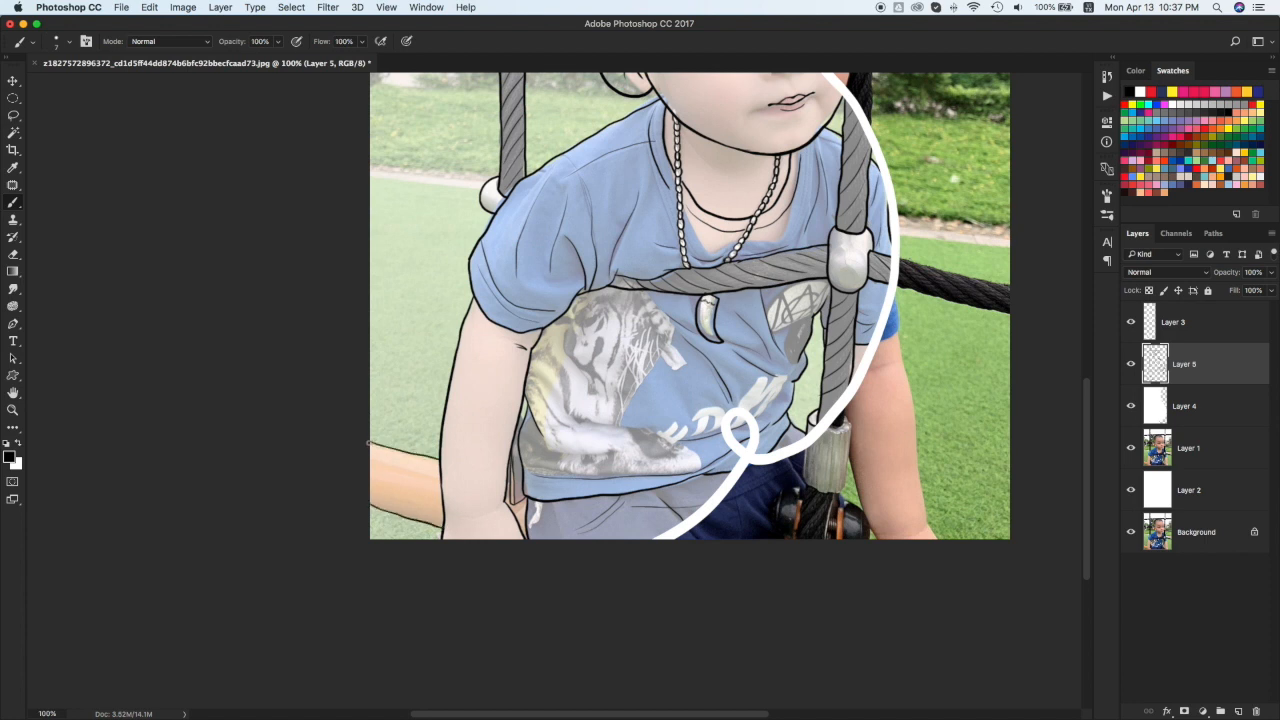
# Step: Preview the line art against solid white with Layer 4's opacity at 100%, and fade Layer 4 again
pyautogui.press('super+0')
pyautogui.click(1179, 417)
pyautogui.click(1271, 272)
pyautogui.moveTo(1238, 289); pyautogui.dragTo(1279, 293)
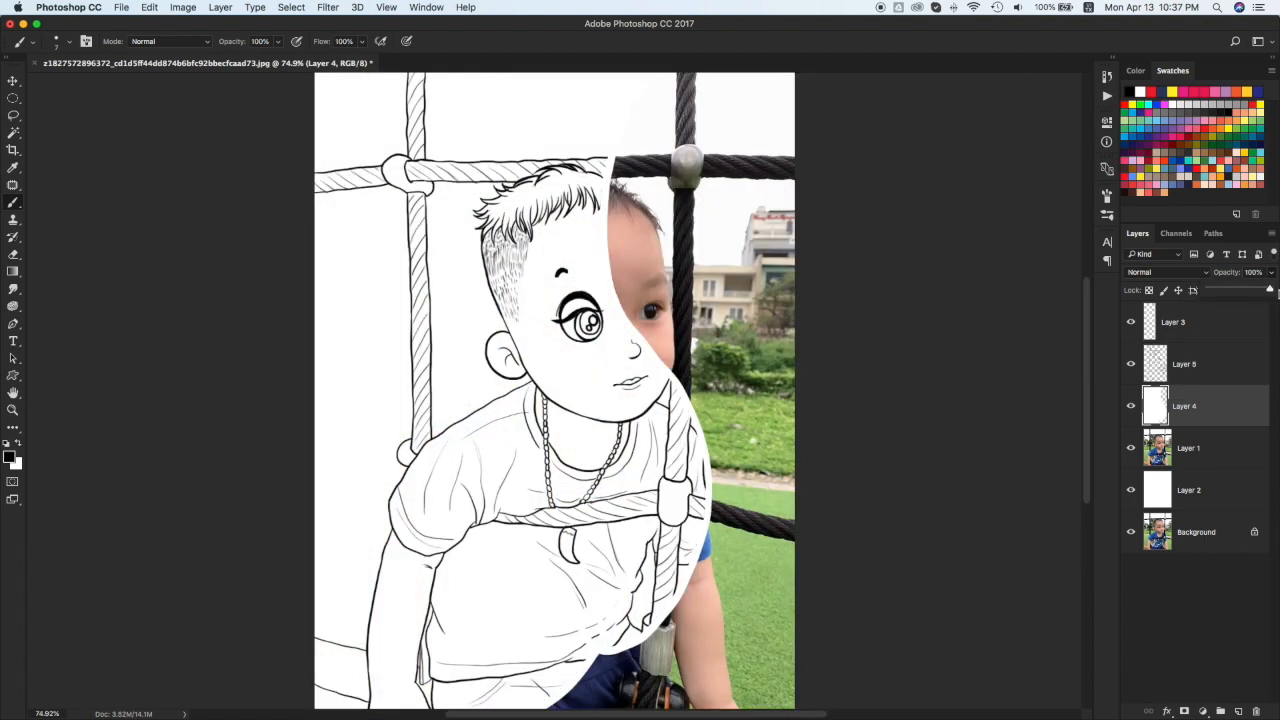
pyautogui.click(1243, 292)
# Step: Trace the edge of the tiger print on the shirt on Layer 5
pyautogui.click(1185, 364)
pyautogui.moveTo(523, 525)
pyautogui.mouseDown()
pyautogui.moveTo(550, 580)
pyautogui.moveTo(502, 625)
pyautogui.moveTo(543, 632)
pyautogui.moveTo(508, 662)
pyautogui.moveTo(430, 662)
pyautogui.mouseUp()
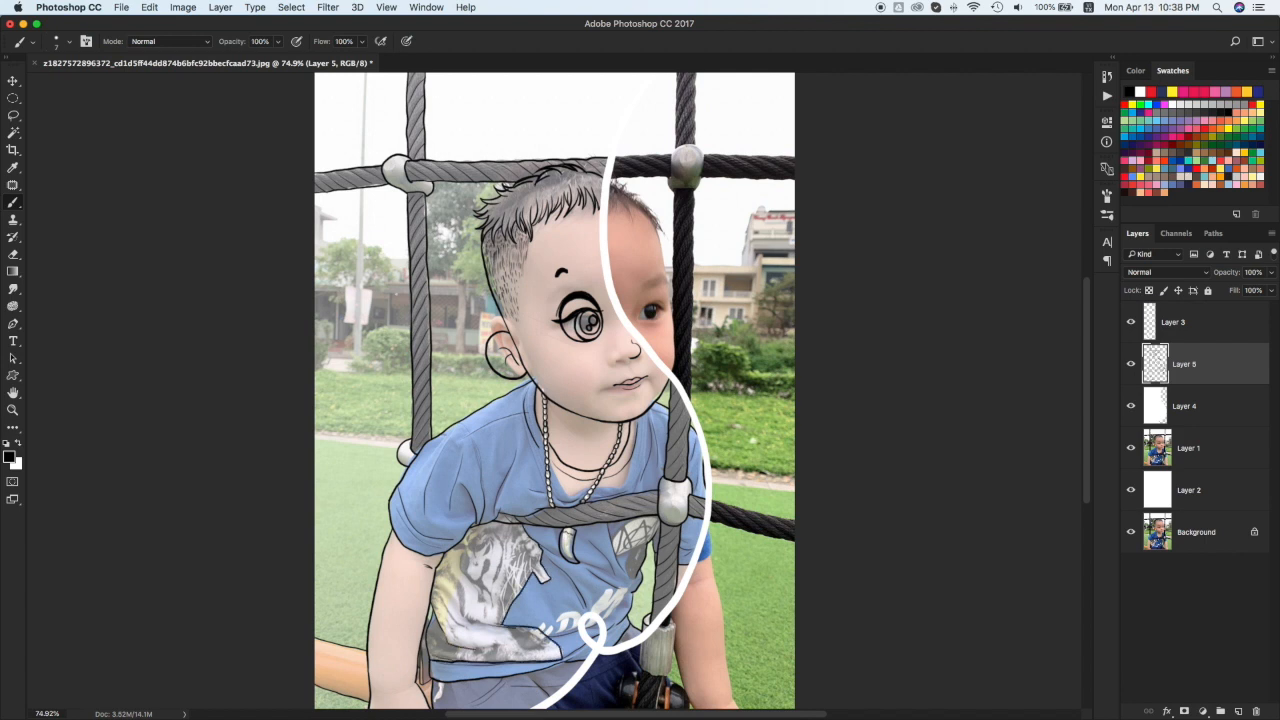
pyautogui.press('r')
pyautogui.moveTo(530, 643); pyautogui.dragTo(536, 642)
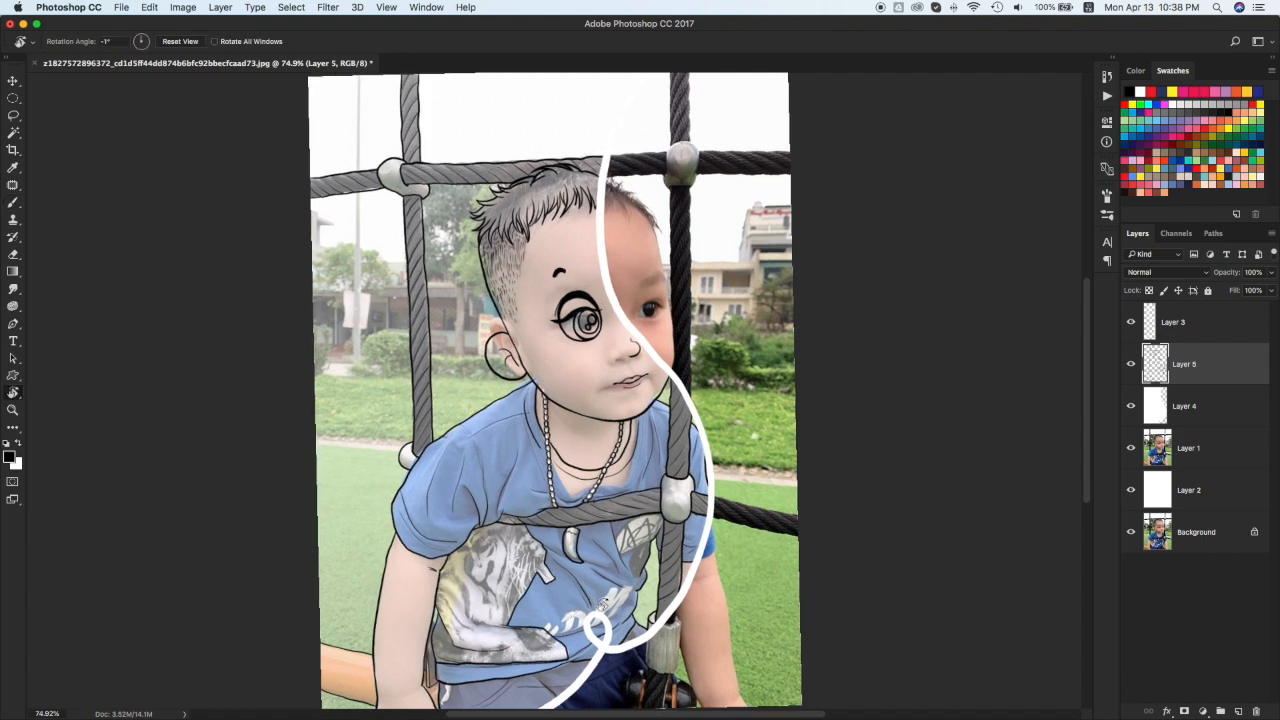
pyautogui.moveTo(603, 605); pyautogui.dragTo(569, 611)
pyautogui.scroll(-3, 650, 540)
pyautogui.press('v')
pyautogui.press('r')
pyautogui.doubleClick(111, 41)
pyautogui.write('0')
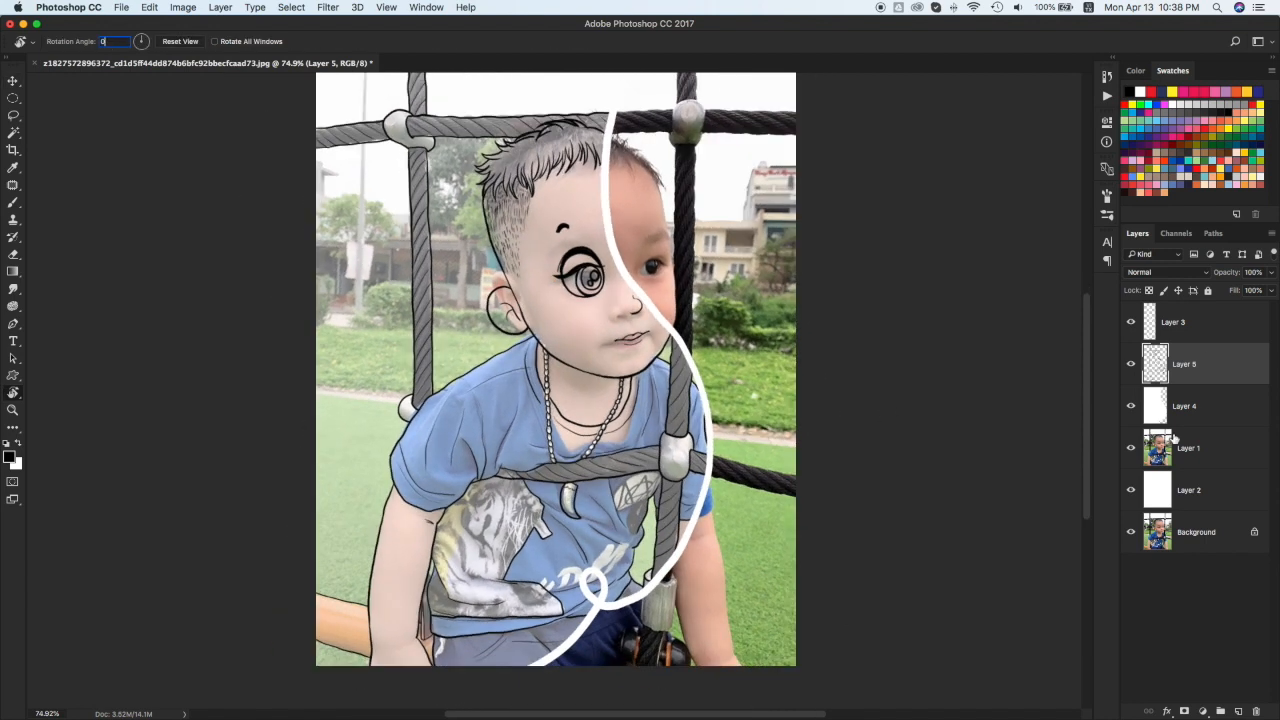
pyautogui.write('eb')
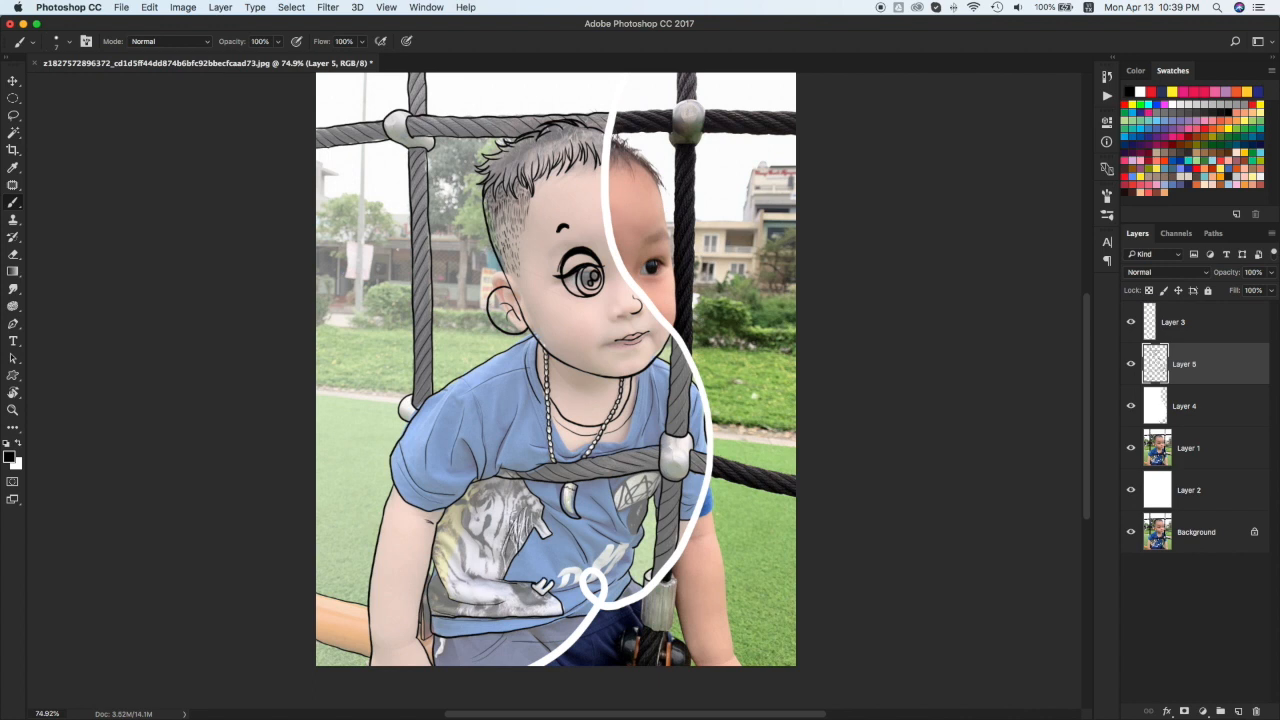
# Step: Draw the stripes and dark hatching across the body and paws of the shirt's tiger print
pyautogui.moveTo(473, 502)
pyautogui.mouseDown()
pyautogui.moveTo(496, 498)
pyautogui.moveTo(466, 550)
pyautogui.moveTo(486, 546)
pyautogui.moveTo(452, 530)
pyautogui.moveTo(481, 577)
pyautogui.mouseUp()
pyautogui.moveTo(437, 550); pyautogui.dragTo(459, 596)
pyautogui.moveTo(487, 541)
pyautogui.mouseDown()
pyautogui.moveTo(477, 559)
pyautogui.moveTo(489, 574)
pyautogui.mouseUp()
pyautogui.moveTo(473, 601); pyautogui.dragTo(489, 617)
pyautogui.moveTo(489, 617); pyautogui.dragTo(503, 602)
pyautogui.moveTo(432, 581)
pyautogui.mouseDown()
pyautogui.moveTo(437, 613)
pyautogui.moveTo(521, 602)
pyautogui.mouseUp()
pyautogui.moveTo(523, 582); pyautogui.dragTo(546, 604)
# Step: Hatch the upper part of the tiger print and draw the details around its eye
pyautogui.moveTo(506, 554); pyautogui.dragTo(500, 570)
pyautogui.moveTo(511, 538); pyautogui.dragTo(508, 556)
pyautogui.moveTo(518, 506); pyautogui.dragTo(518, 522)
pyautogui.moveTo(540, 506); pyautogui.dragTo(496, 536)
pyautogui.moveTo(506, 490); pyautogui.dragTo(498, 511)
pyautogui.moveTo(514, 484)
pyautogui.mouseDown()
pyautogui.moveTo(508, 501)
pyautogui.moveTo(470, 508)
pyautogui.mouseUp()
pyautogui.moveTo(486, 497)
pyautogui.mouseDown()
pyautogui.moveTo(470, 509)
pyautogui.moveTo(488, 491)
pyautogui.mouseUp()
# Step: Draw the emblem beside the vertical rope with its dark lower part, and outline the shirt's lettering
pyautogui.moveTo(614, 496)
pyautogui.mouseDown()
pyautogui.moveTo(656, 474)
pyautogui.moveTo(650, 496)
pyautogui.moveTo(648, 478)
pyautogui.moveTo(624, 486)
pyautogui.mouseUp()
pyautogui.moveTo(624, 506); pyautogui.dragTo(656, 478)
pyautogui.moveTo(626, 500)
pyautogui.mouseDown()
pyautogui.moveTo(652, 490)
pyautogui.moveTo(636, 534)
pyautogui.moveTo(630, 523)
pyautogui.mouseUp()
pyautogui.moveTo(638, 506); pyautogui.dragTo(636, 534)
pyautogui.moveTo(558, 590); pyautogui.dragTo(578, 574)
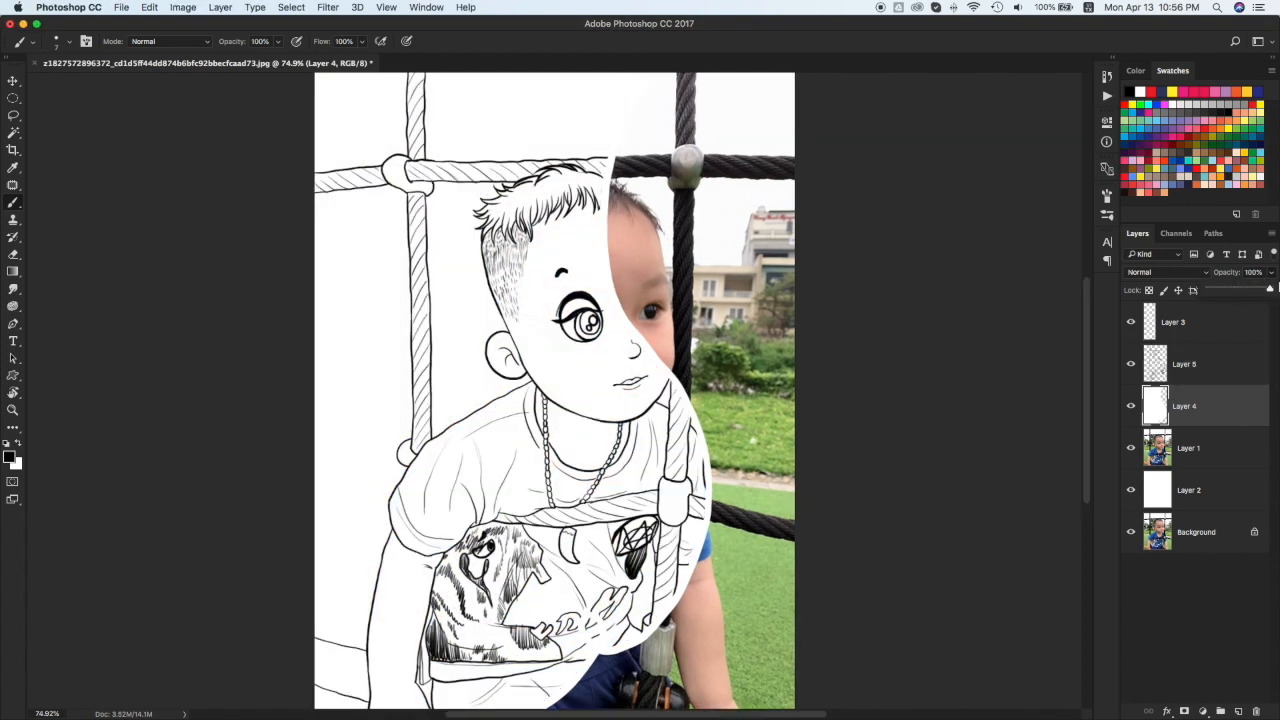
pyautogui.press('l')
pyautogui.moveTo(612, 380)
pyautogui.mouseDown()
pyautogui.moveTo(638, 398)
pyautogui.moveTo(622, 340)
pyautogui.moveTo(646, 352)
pyautogui.mouseUp()
pyautogui.scroll(1, 646, 386)
pyautogui.press('super+t')
pyautogui.press('Return')
pyautogui.press('v')
pyautogui.press('super+z')
pyautogui.press('super+d')
pyautogui.click(683, 364)
pyautogui.press('l')
pyautogui.click(1219, 370)
pyautogui.press('super+d')
# Step: Redraw the nose on Layer 5 with Layer 4 faded, and set Layer 4's opacity back to 100%
pyautogui.press('b')
pyautogui.click(1220, 404)
pyautogui.click(1271, 272)
pyautogui.moveTo(1269, 288); pyautogui.dragTo(1249, 288)
pyautogui.click(1215, 366)
pyautogui.moveTo(629, 337); pyautogui.dragTo(628, 347)
pyautogui.press('super+z')
pyautogui.click(1190, 397)
pyautogui.click(1271, 272)
pyautogui.moveTo(1249, 288); pyautogui.dragTo(1274, 289)
pyautogui.click(1207, 375)
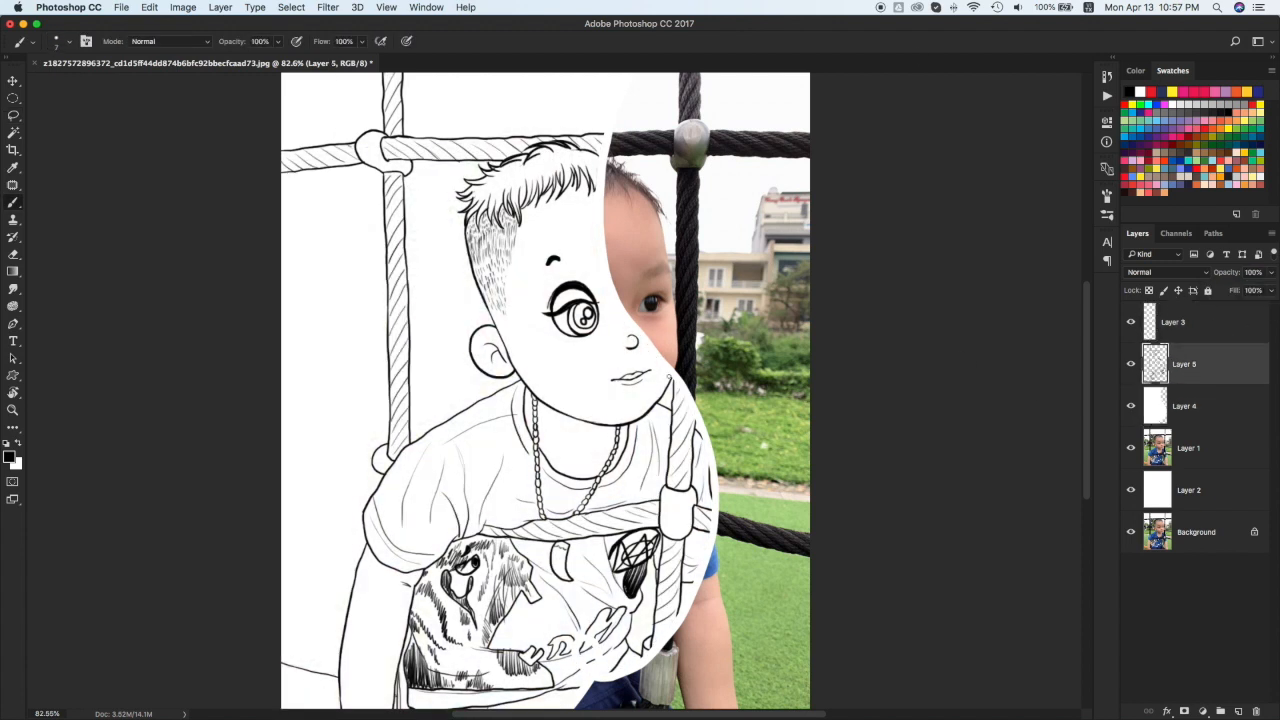
# Step: Add a layer above Layer 5 and draw an open smiling mouth on it, redrawing strokes as needed
pyautogui.press('v')
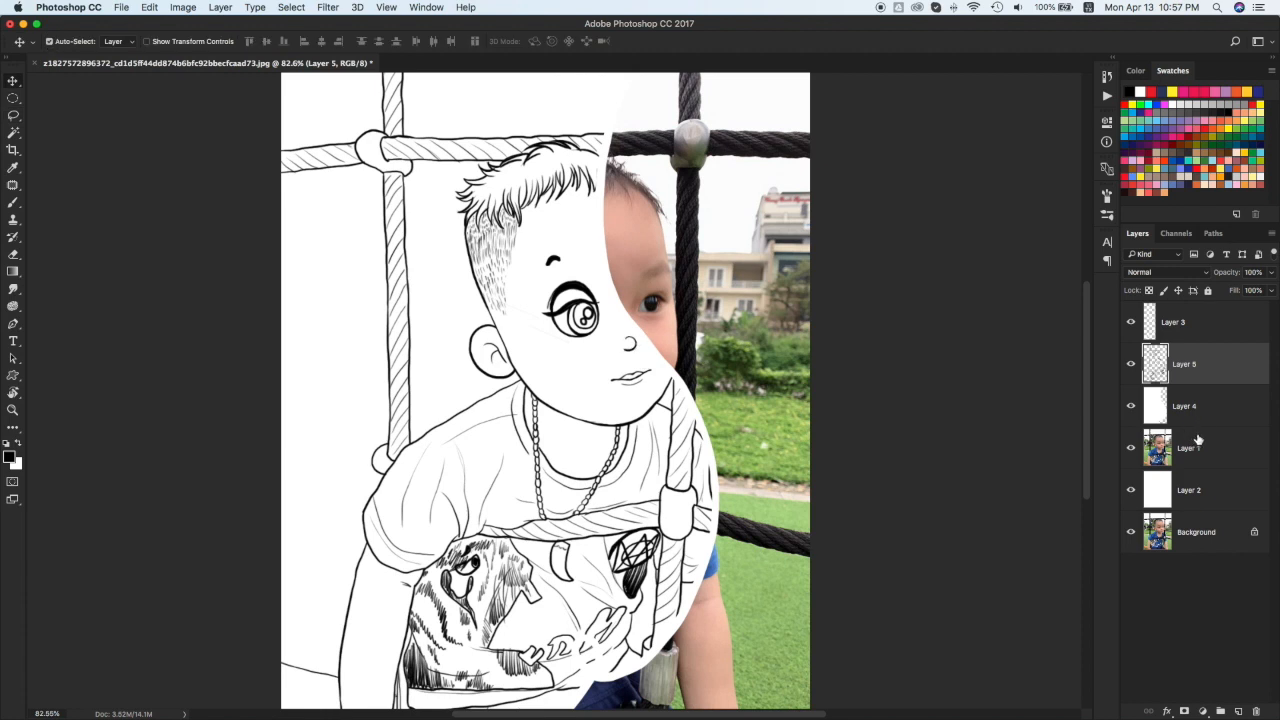
pyautogui.press('super+minus')
pyautogui.press('b')
pyautogui.press('super+z')
pyautogui.press('alt+shift+super+n')
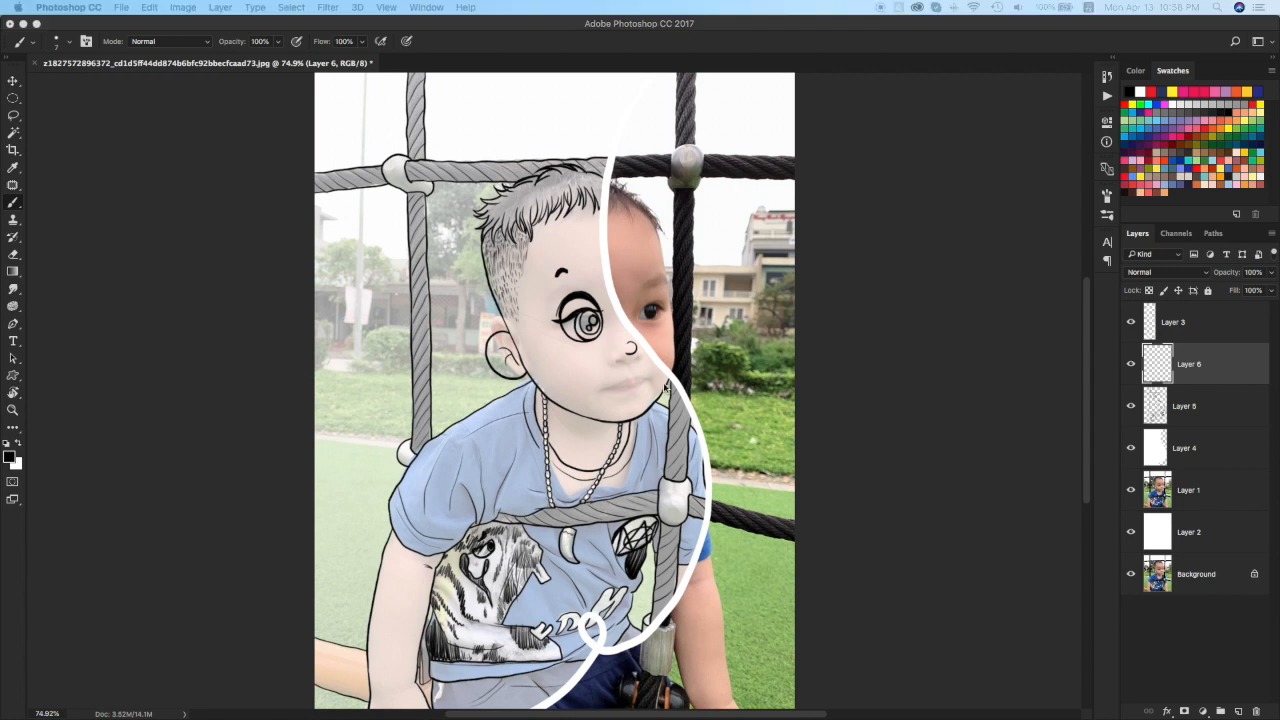
pyautogui.moveTo(616, 375)
pyautogui.mouseDown()
pyautogui.moveTo(648, 377)
pyautogui.moveTo(609, 373)
pyautogui.mouseUp()
pyautogui.press('super+z')
pyautogui.press('alt+super+z')
pyautogui.press('alt+super+z')
pyautogui.moveTo(617, 376); pyautogui.dragTo(644, 372)
pyautogui.press('alt+super+z')
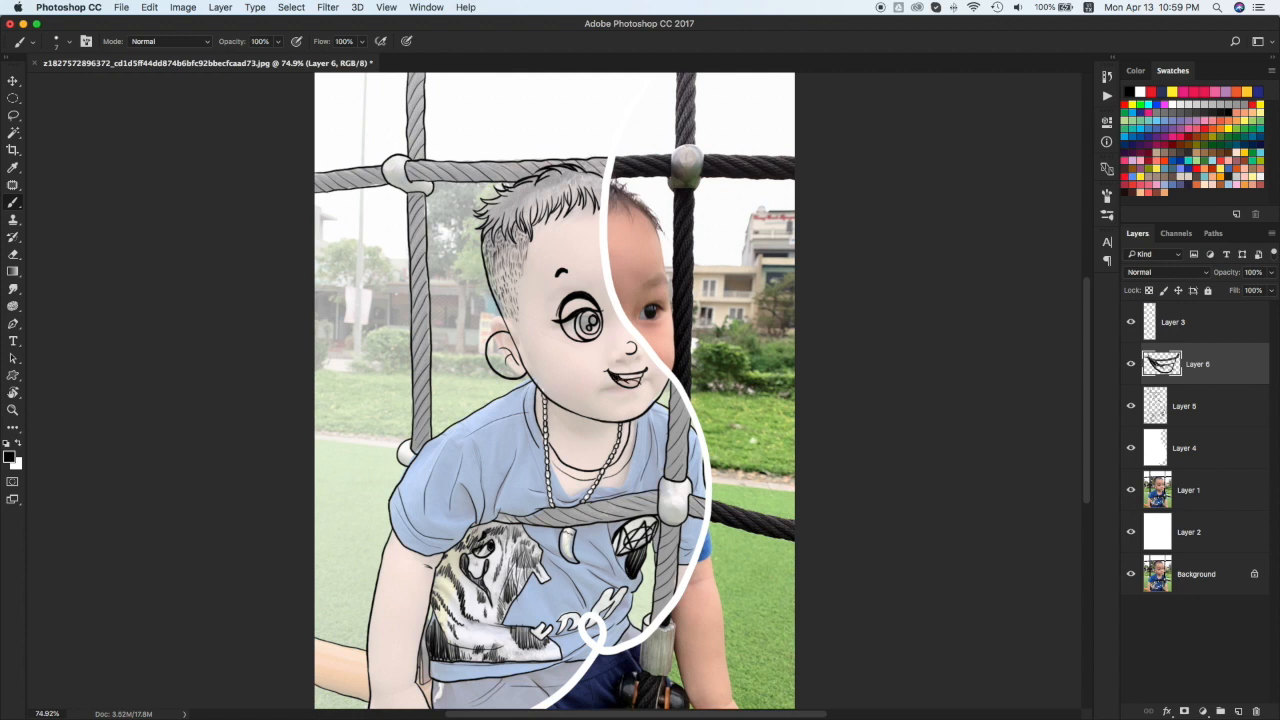
# Step: Clean up the corner of the mouth with a smaller Eraser and adjust the mouth with Free Transform
pyautogui.press('e')
pyautogui.press('[')
pyautogui.moveTo(645, 373); pyautogui.dragTo(649, 366)
pyautogui.press('b')
pyautogui.press('super+t')
pyautogui.press('Return')
# Step: Set Layer 4's opacity to 100% and reselect the mouth layer
pyautogui.press('v')
pyautogui.click(1190, 448)
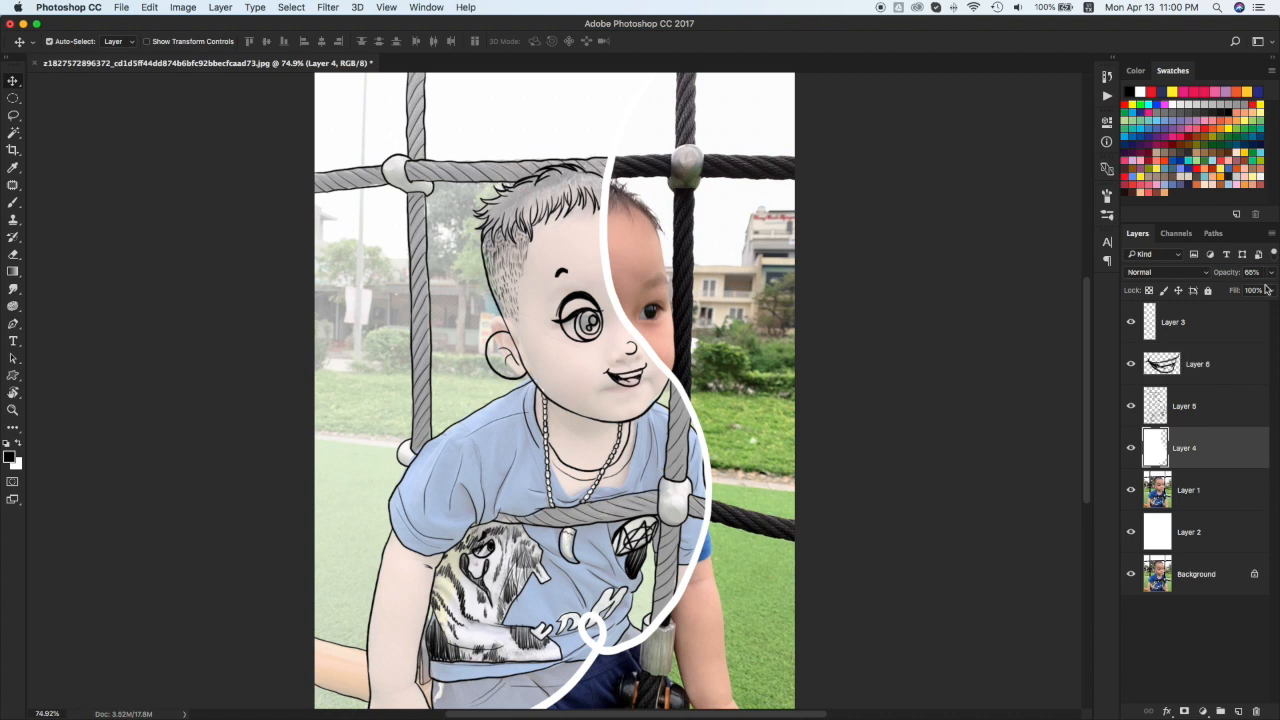
pyautogui.click(1271, 273)
pyautogui.moveTo(1248, 289); pyautogui.dragTo(1271, 289)
pyautogui.click(1216, 376)
# Step: Add a layer above Layer 4 and paint the top hair dark gray inside its outline, filling every tuft
pyautogui.press('e')
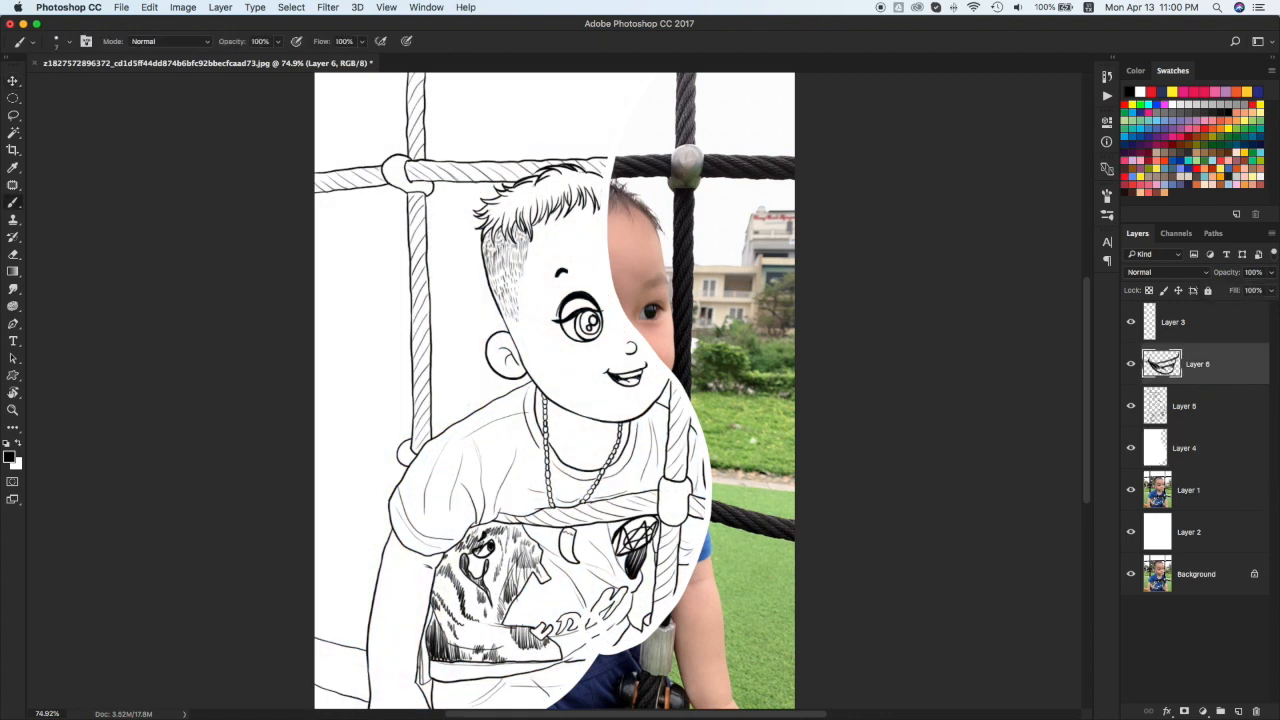
pyautogui.press('b')
pyautogui.press('l')
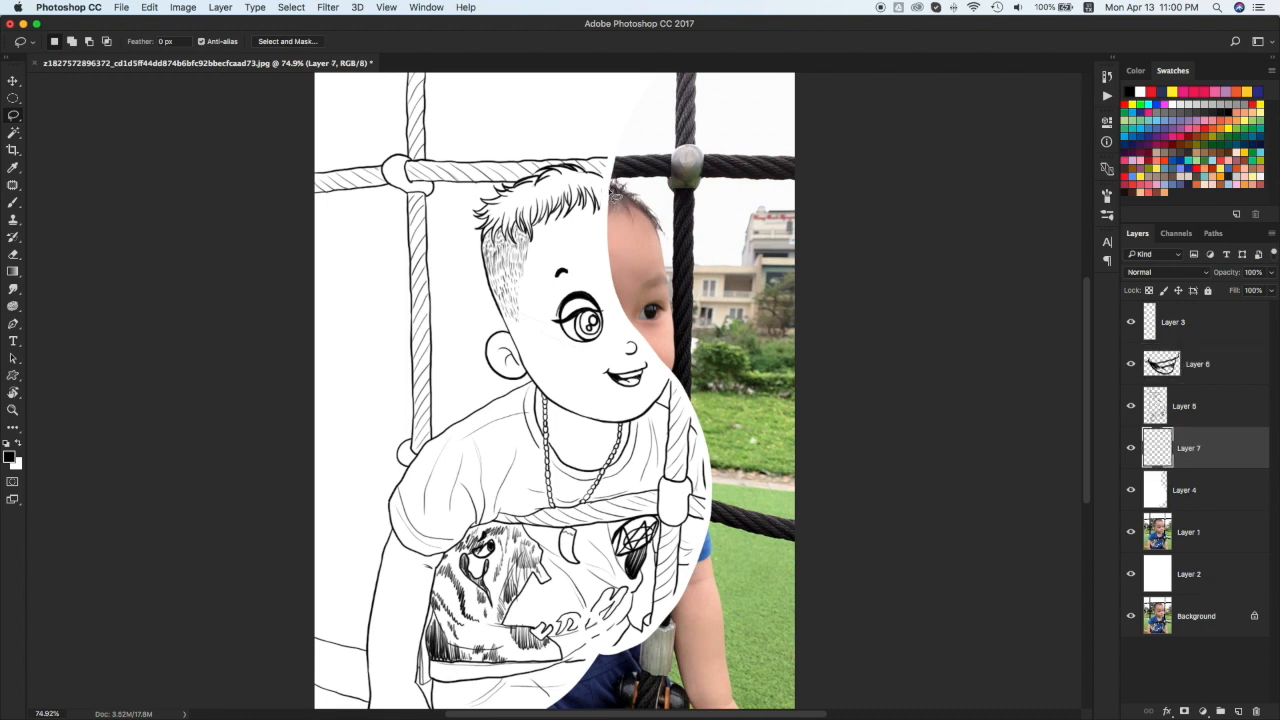
pyautogui.click(1219, 112)
pyautogui.press('b')
pyautogui.press(']')
pyautogui.moveTo(509, 209)
pyautogui.mouseDown()
pyautogui.moveTo(557, 188)
pyautogui.moveTo(522, 200)
pyautogui.moveTo(556, 172)
pyautogui.moveTo(595, 181)
pyautogui.mouseUp()
pyautogui.click(1213, 112)
pyautogui.click(1149, 289)
pyautogui.moveTo(483, 212); pyautogui.dragTo(492, 205)
pyautogui.scroll(5, 512, 181)
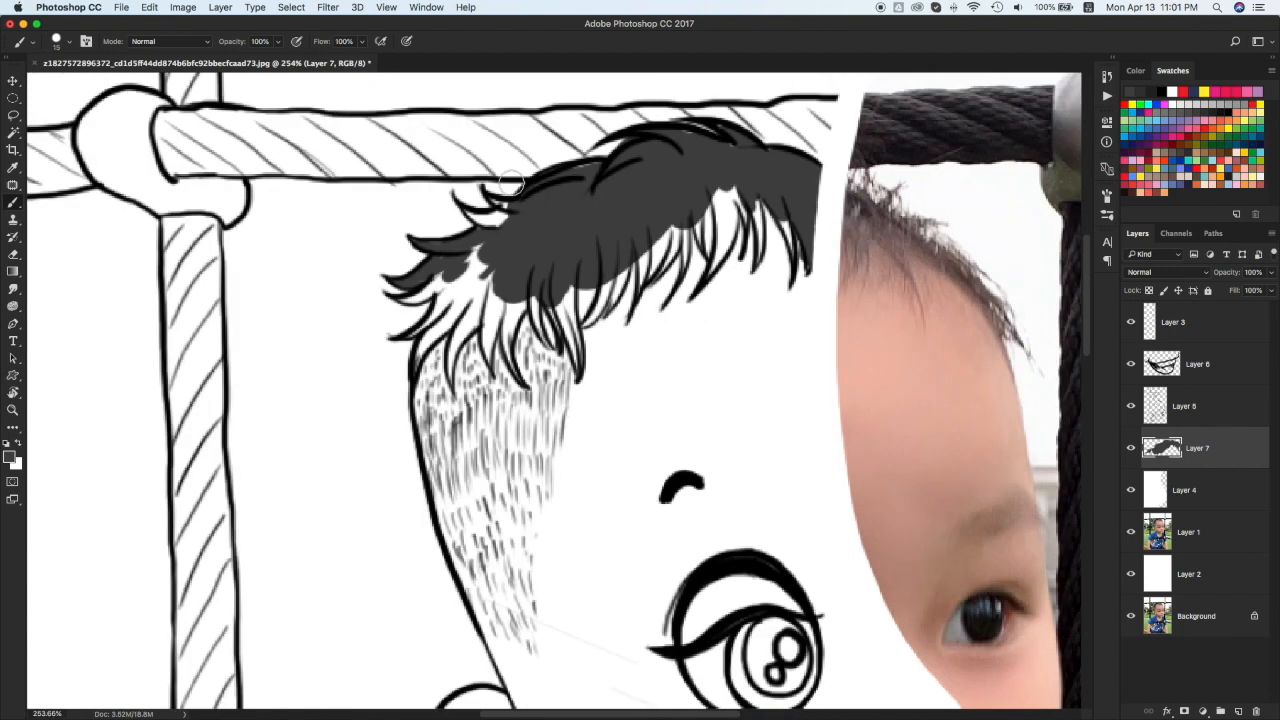
pyautogui.moveTo(489, 212)
pyautogui.mouseDown()
pyautogui.moveTo(422, 292)
pyautogui.moveTo(423, 275)
pyautogui.moveTo(478, 232)
pyautogui.moveTo(440, 293)
pyautogui.moveTo(460, 312)
pyautogui.moveTo(472, 264)
pyautogui.moveTo(499, 290)
pyautogui.moveTo(476, 318)
pyautogui.moveTo(490, 342)
pyautogui.moveTo(565, 342)
pyautogui.moveTo(561, 291)
pyautogui.moveTo(461, 253)
pyautogui.moveTo(590, 300)
pyautogui.moveTo(605, 273)
pyautogui.moveTo(611, 305)
pyautogui.moveTo(596, 294)
pyautogui.moveTo(648, 254)
pyautogui.moveTo(679, 267)
pyautogui.moveTo(690, 207)
pyautogui.moveTo(708, 252)
pyautogui.moveTo(730, 200)
pyautogui.moveTo(779, 212)
pyautogui.mouseUp()
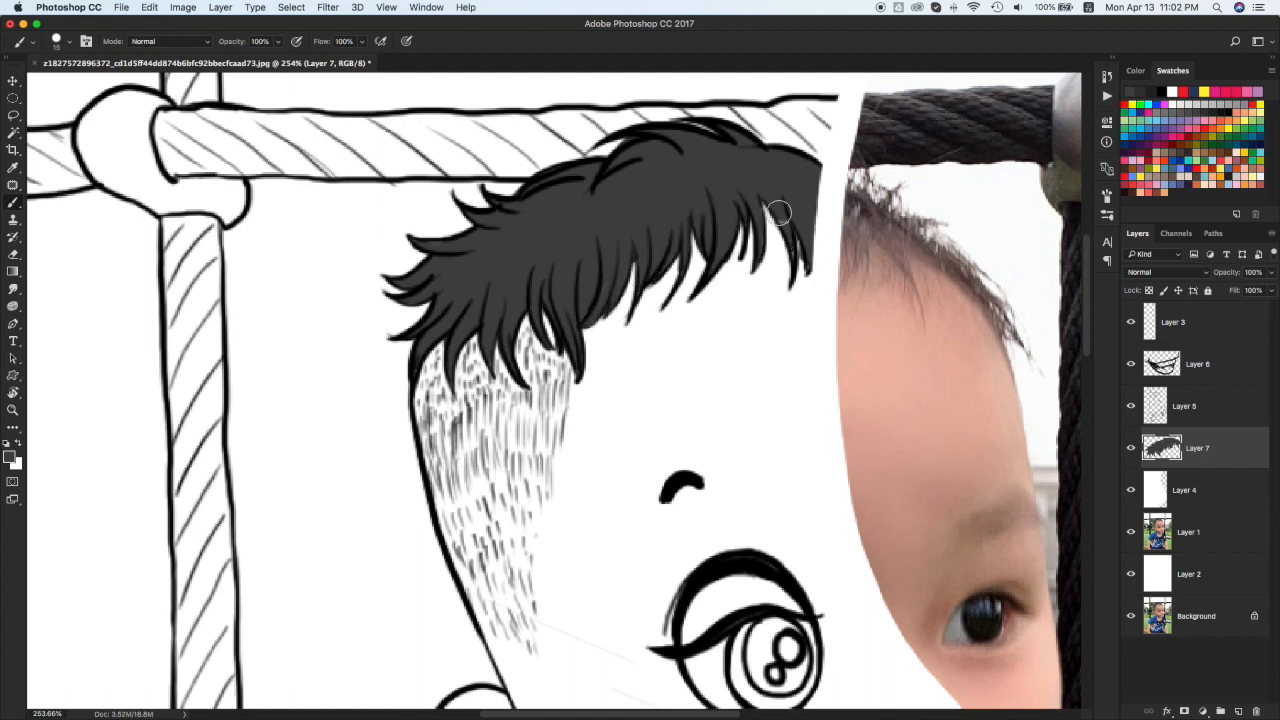
# Step: Add a layer beneath the hair color and paint the shaved side hair light gray with a larger brush
pyautogui.click(1202, 103)
pyautogui.click(1238, 711)
pyautogui.press('super+[')
pyautogui.press(']')
pyautogui.press(']')
pyautogui.press(']')
pyautogui.moveTo(456, 362)
pyautogui.mouseDown()
pyautogui.moveTo(432, 390)
pyautogui.moveTo(428, 367)
pyautogui.moveTo(508, 324)
pyautogui.moveTo(548, 345)
pyautogui.moveTo(530, 517)
pyautogui.moveTo(526, 279)
pyautogui.mouseUp()
pyautogui.moveTo(476, 270)
pyautogui.mouseDown()
pyautogui.moveTo(530, 430)
pyautogui.moveTo(545, 380)
pyautogui.moveTo(510, 250)
pyautogui.moveTo(565, 210)
pyautogui.mouseUp()
pyautogui.scroll(4, 723, 195)
pyautogui.scroll(-5, 577, 264)
pyautogui.scroll(-8, 577, 264)
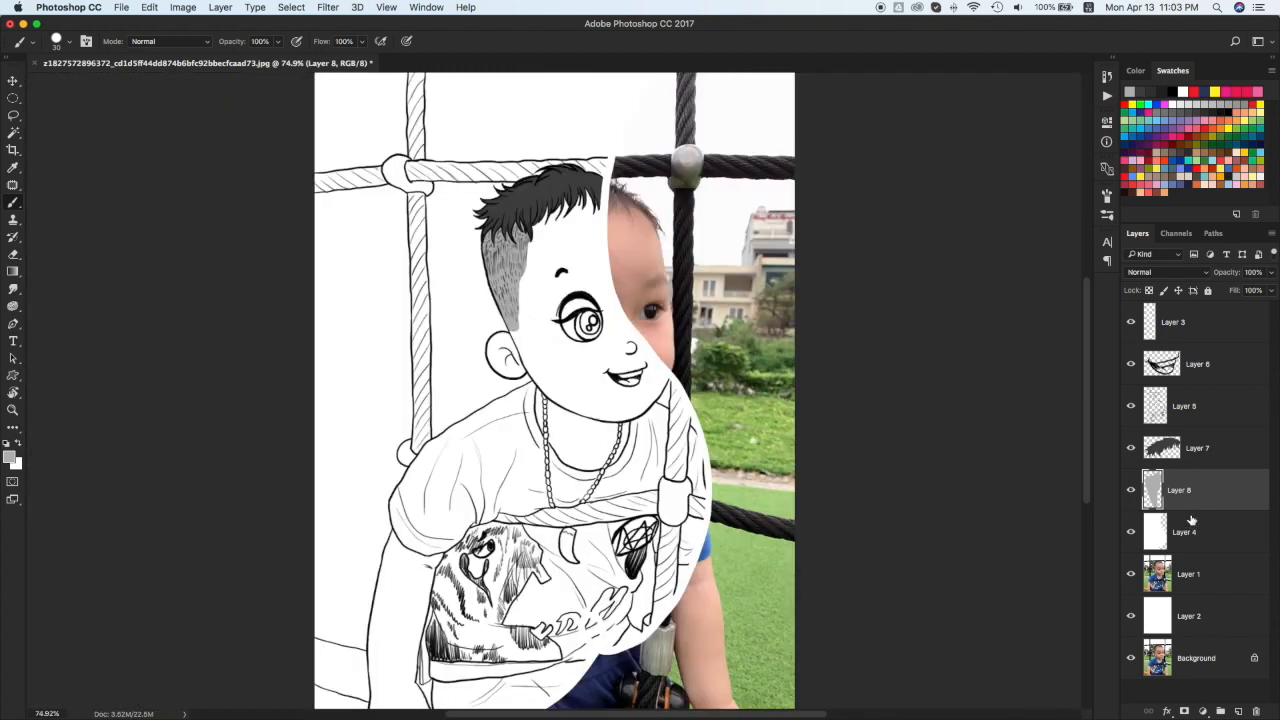
# Step: Add an empty layer above Layer 4 and cut the lassoed eye, eyebrow and another part of Layer 5 onto separate layers
pyautogui.click(1191, 525)
pyautogui.click(1238, 711)
pyautogui.click(1185, 406)
pyautogui.press('l')
pyautogui.moveTo(585, 262); pyautogui.dragTo(582, 258)
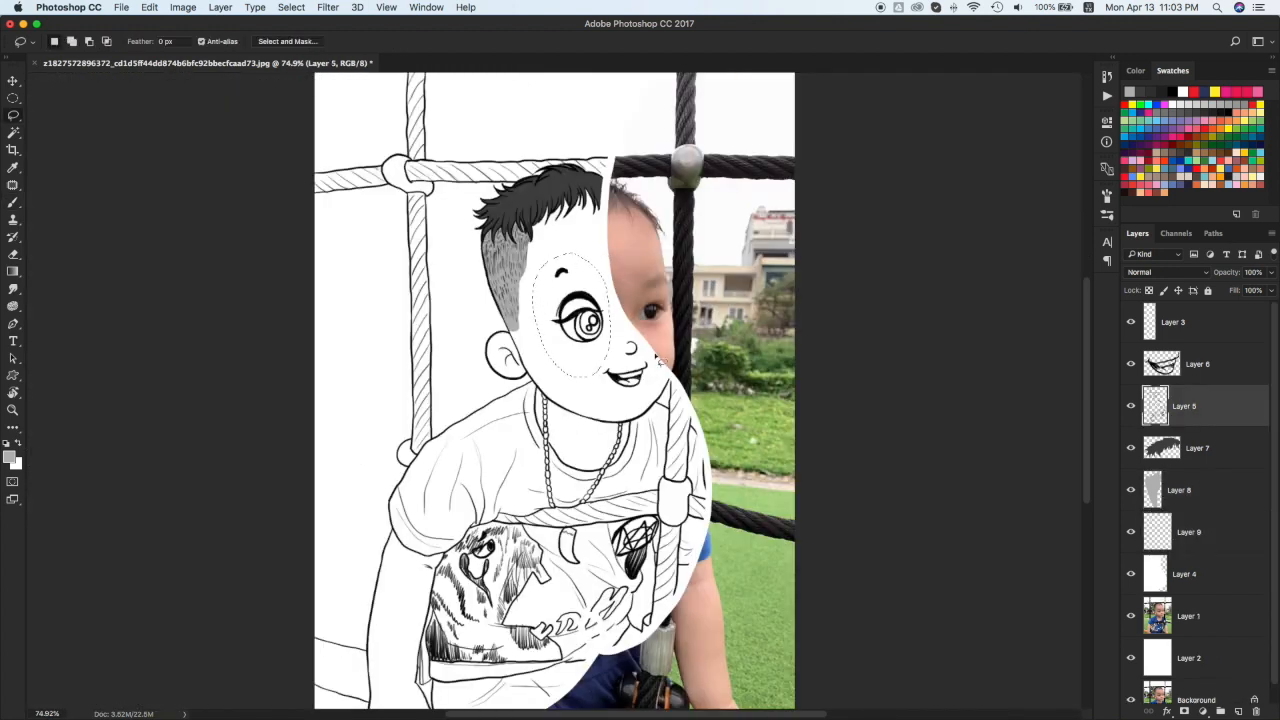
pyautogui.press('super+shift+j')
pyautogui.click(1185, 448)
pyautogui.press('super+shift+j')
# Step: Lasso the cartoon half of the face, the ear and the neck as one combined selection on Layer 9
pyautogui.click(1189, 616)
pyautogui.moveTo(628, 338)
pyautogui.mouseDown()
pyautogui.moveTo(508, 305)
pyautogui.moveTo(507, 377)
pyautogui.moveTo(657, 400)
pyautogui.moveTo(602, 226)
pyautogui.mouseUp()
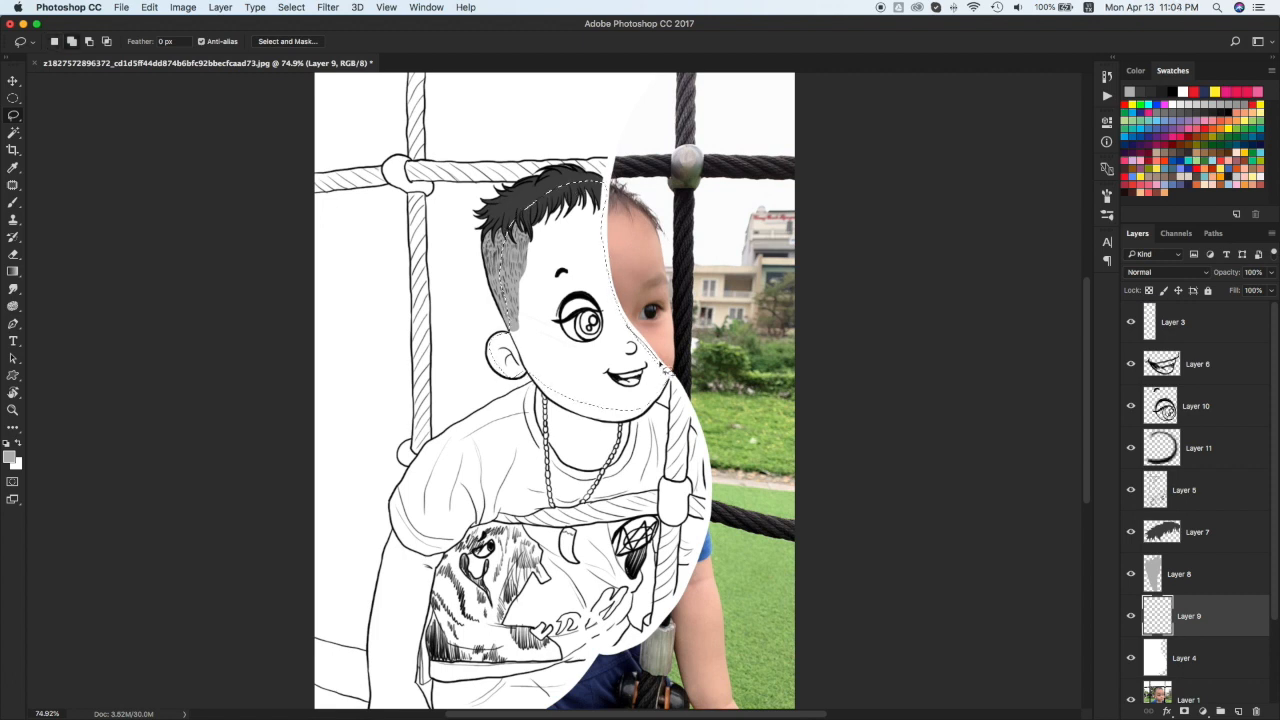
pyautogui.moveTo(531, 371)
pyautogui.mouseDown()
pyautogui.moveTo(508, 334)
pyautogui.moveTo(597, 413)
pyautogui.mouseUp()
pyautogui.scroll(4, 612, 358)
pyautogui.press('shift')
pyautogui.moveTo(524, 493)
pyautogui.mouseDown()
pyautogui.moveTo(572, 417)
pyautogui.moveTo(517, 478)
pyautogui.mouseUp()
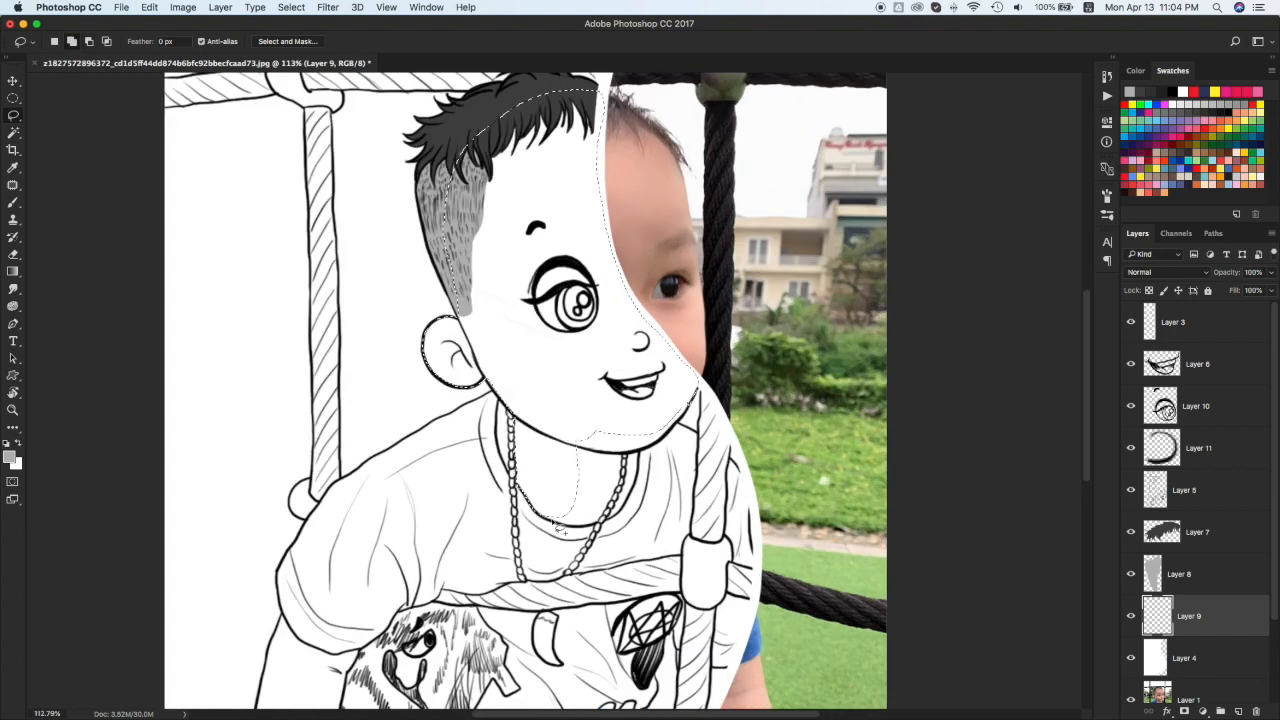
pyautogui.moveTo(594, 520)
pyautogui.mouseDown()
pyautogui.moveTo(638, 462)
pyautogui.moveTo(634, 480)
pyautogui.moveTo(613, 447)
pyautogui.moveTo(626, 460)
pyautogui.moveTo(680, 435)
pyautogui.moveTo(626, 428)
pyautogui.moveTo(655, 452)
pyautogui.moveTo(718, 395)
pyautogui.moveTo(497, 430)
pyautogui.mouseUp()
pyautogui.moveTo(500, 380); pyautogui.dragTo(528, 382)
# Step: Choose a light pink skin color, fill the face, ear and neck selection with it, and deselect
pyautogui.click(1215, 185)
pyautogui.hotkey('alt', 'BackSpace')
pyautogui.press('super+z')
pyautogui.click(1136, 71)
pyautogui.click(1263, 214)
pyautogui.hotkey('alt', 'BackSpace')
pyautogui.press('super+d')
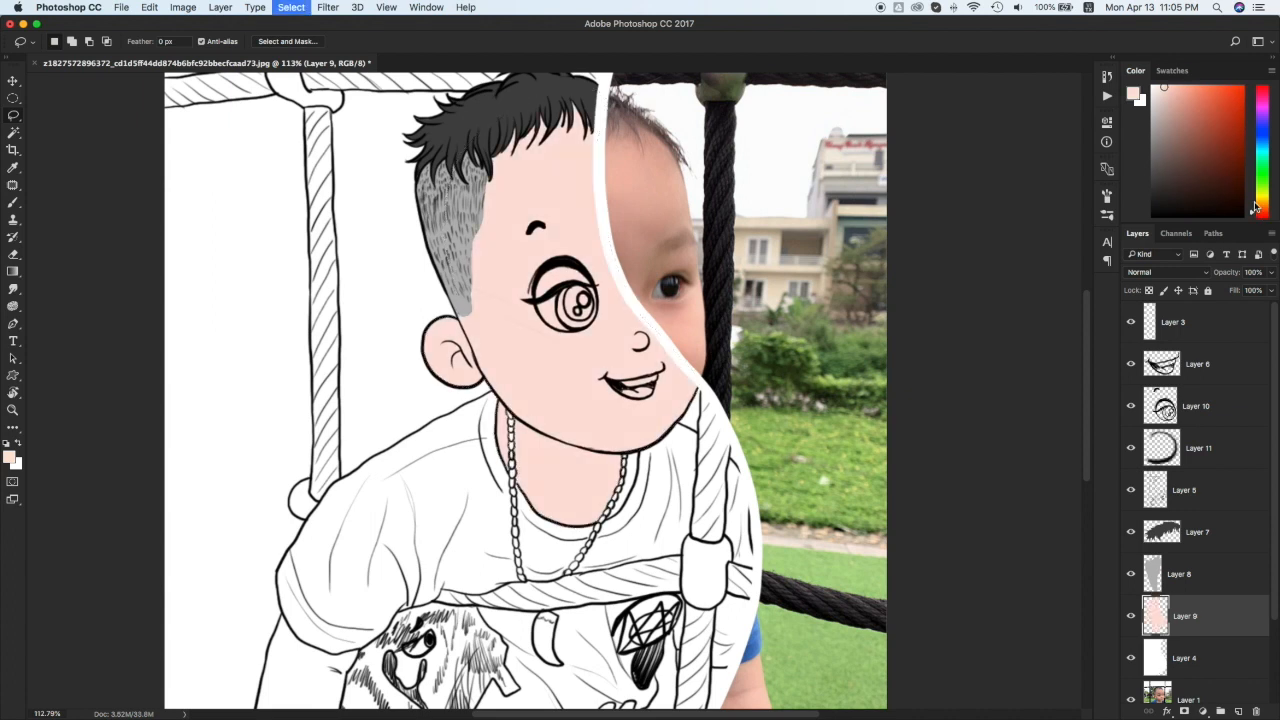
# Step: Select the arm with the Magic Wand, fill it light pink on a new layer, and move the skin layer below Layer 8
pyautogui.scroll(-6, 418, 451)
pyautogui.click(1184, 490)
pyautogui.press('w')
pyautogui.click(352, 465)
pyautogui.press('super+shift+alt+n')
pyautogui.hotkey('alt', 'BackSpace')
pyautogui.press('super+d')
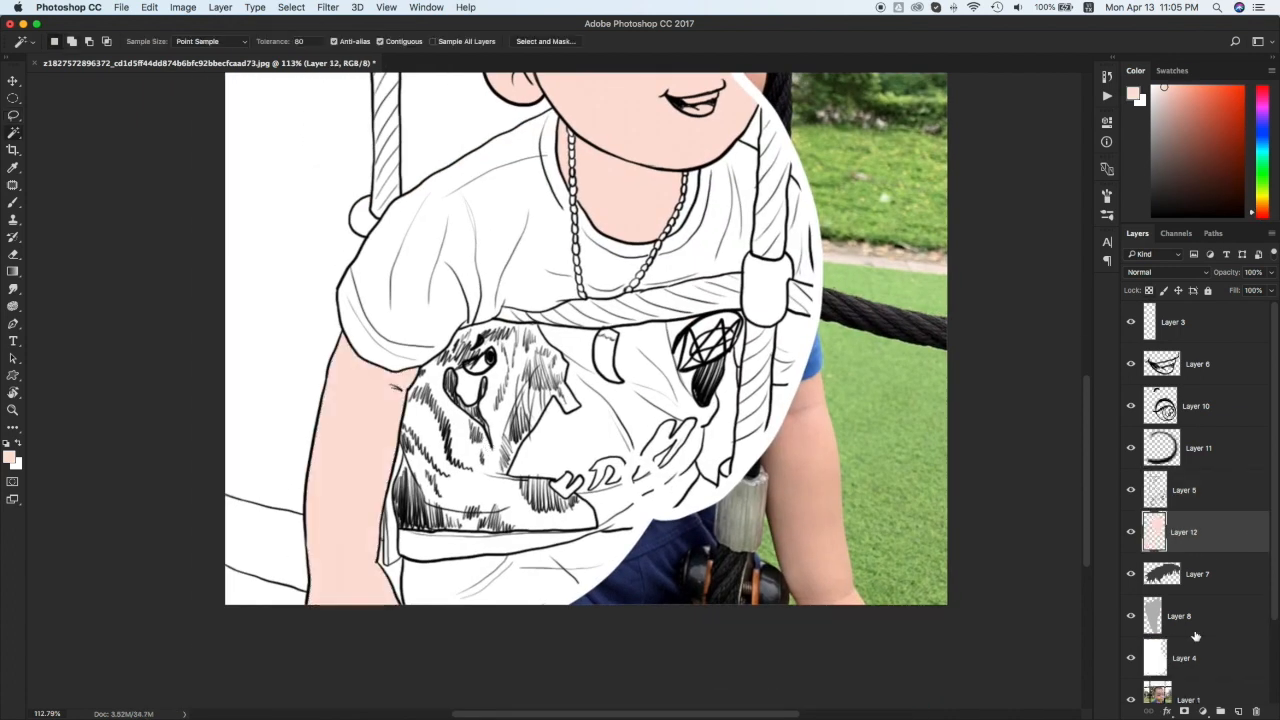
pyautogui.press('super+0')
pyautogui.moveTo(1184, 536); pyautogui.dragTo(1195, 632)
# Step: Sample the blue of the photographed sleeve and add a new layer beneath the skin layer
pyautogui.press('i')
pyautogui.click(706, 550)
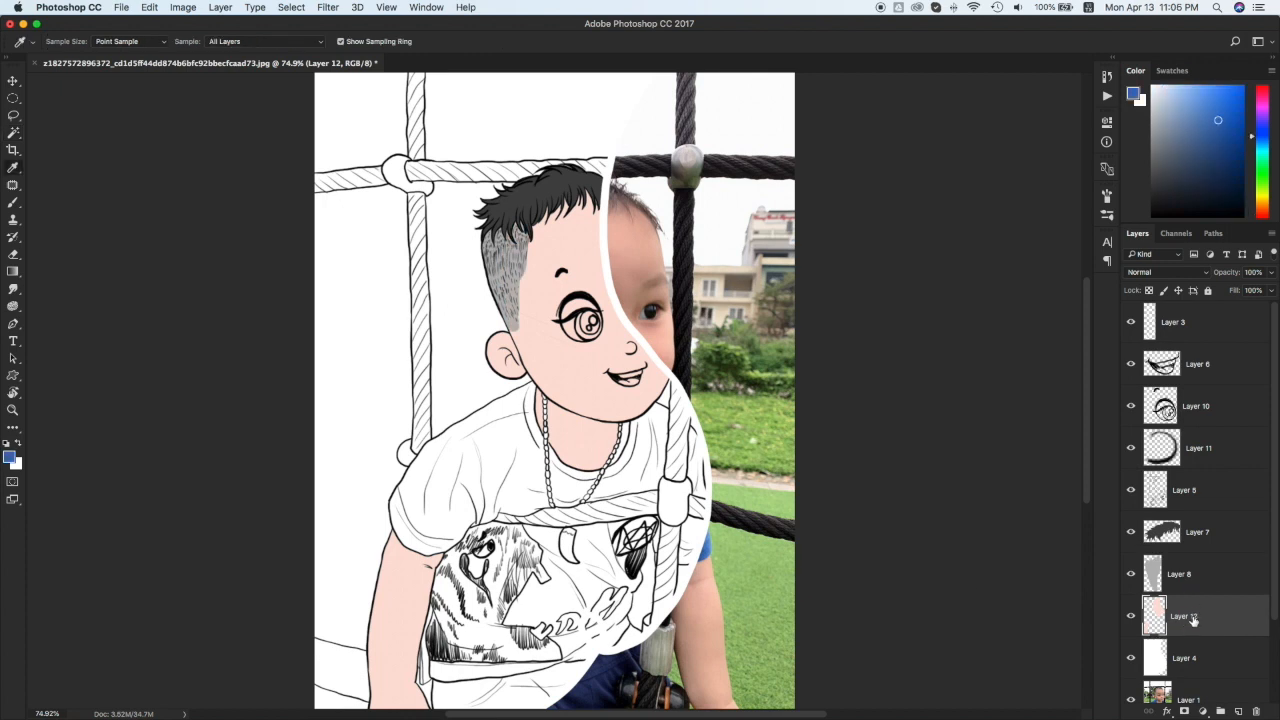
pyautogui.press('super+shift+alt+n')
pyautogui.press('super+bracketleft')
# Step: Lasso the cartoon half of the shirt along its outline on Layer 13, leaving out the ropes
pyautogui.press('l')
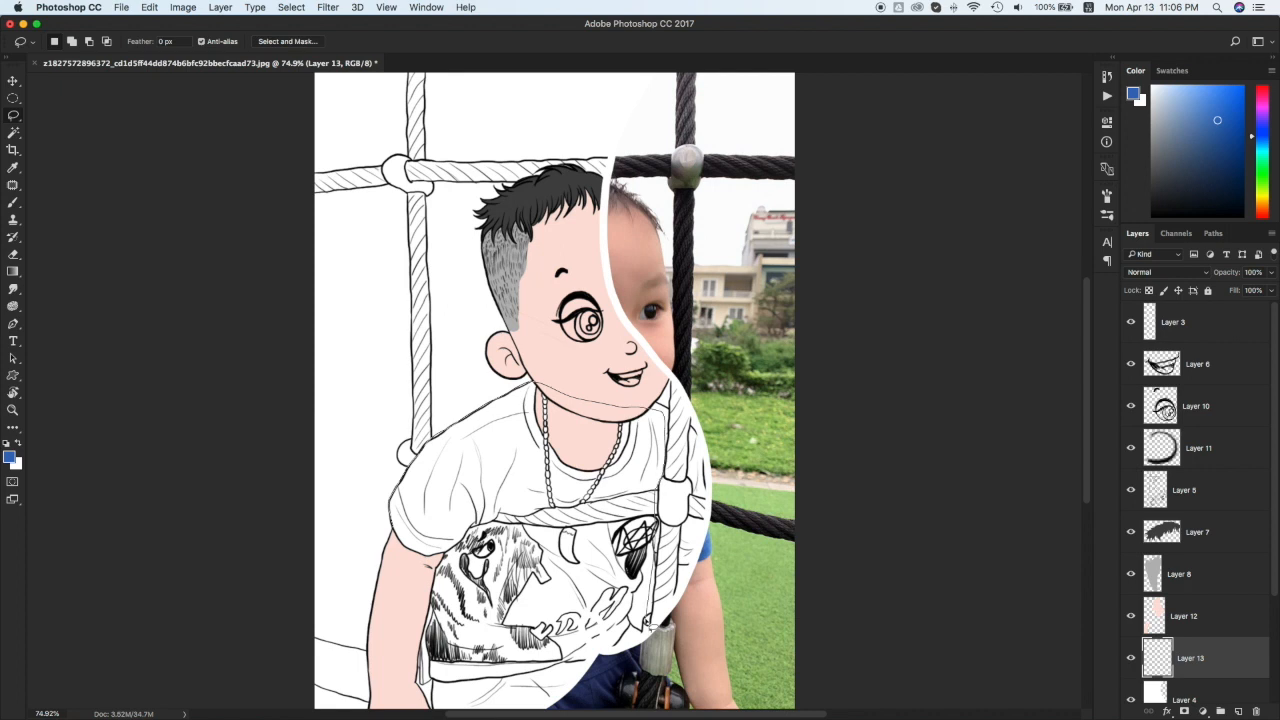
pyautogui.moveTo(420, 440); pyautogui.dragTo(540, 388)
pyautogui.scroll(3, 546, 445)
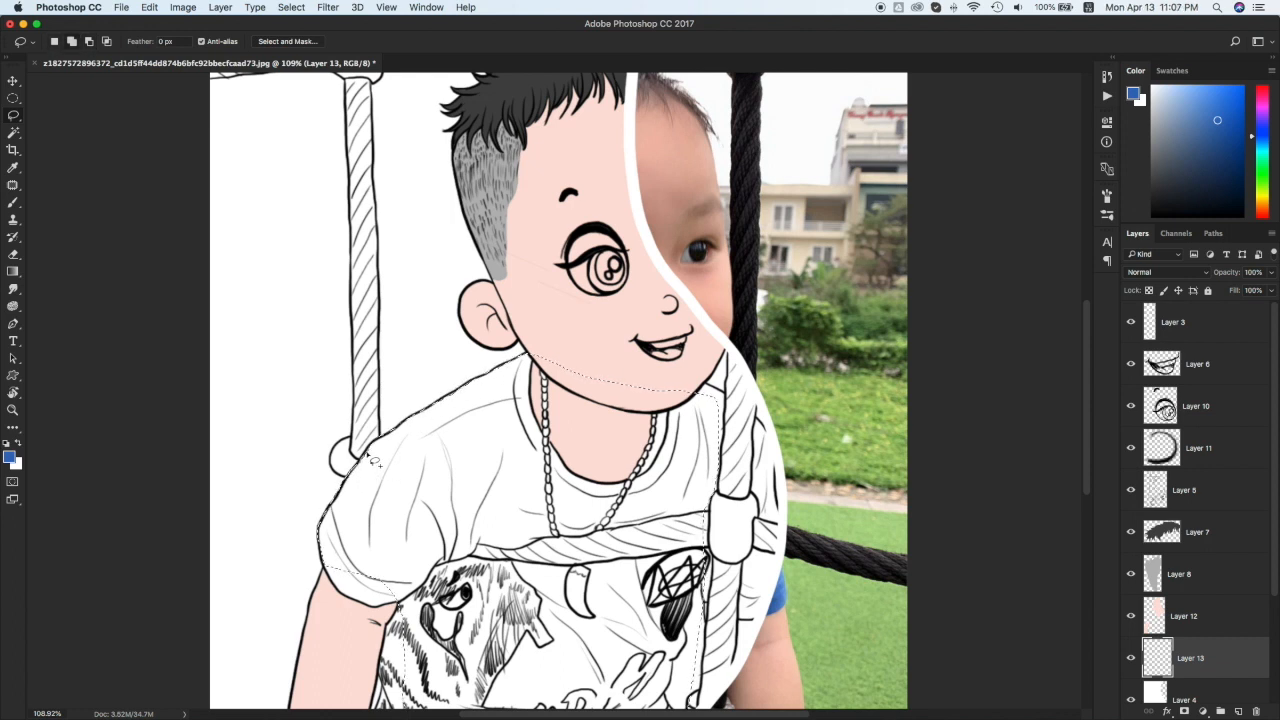
pyautogui.scroll(-4, 410, 596)
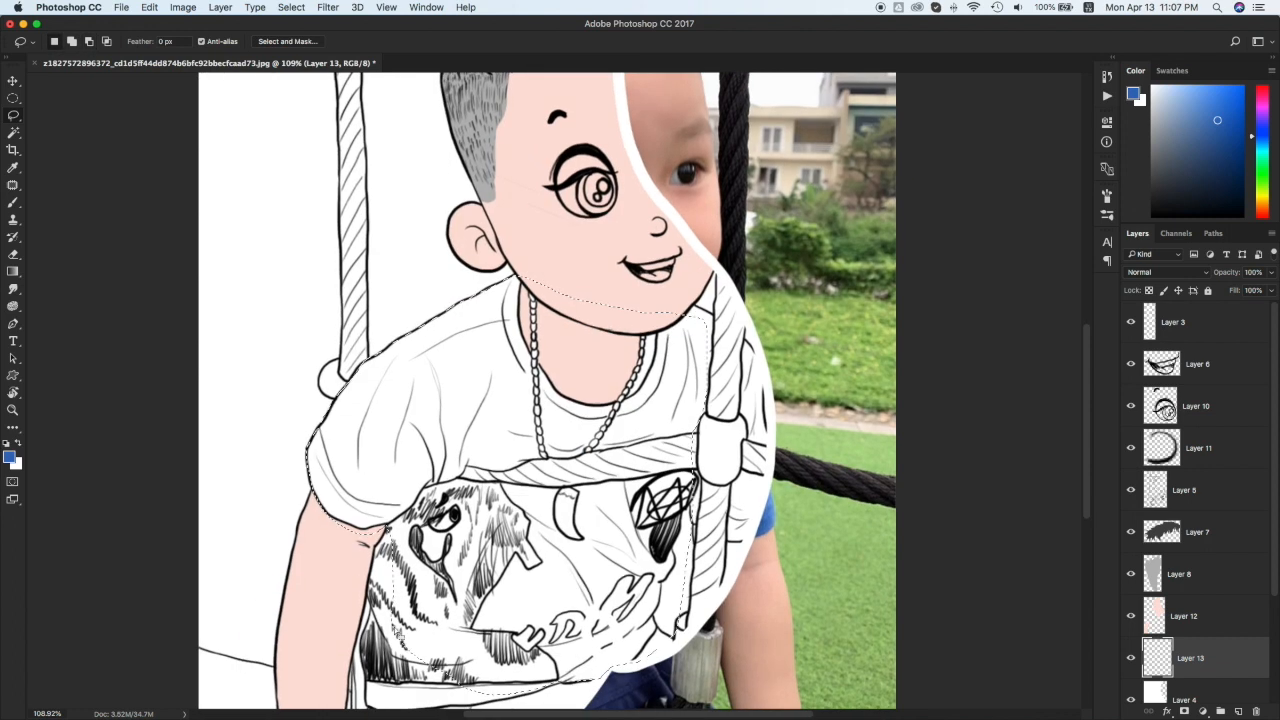
pyautogui.moveTo(391, 551); pyautogui.dragTo(386, 543)
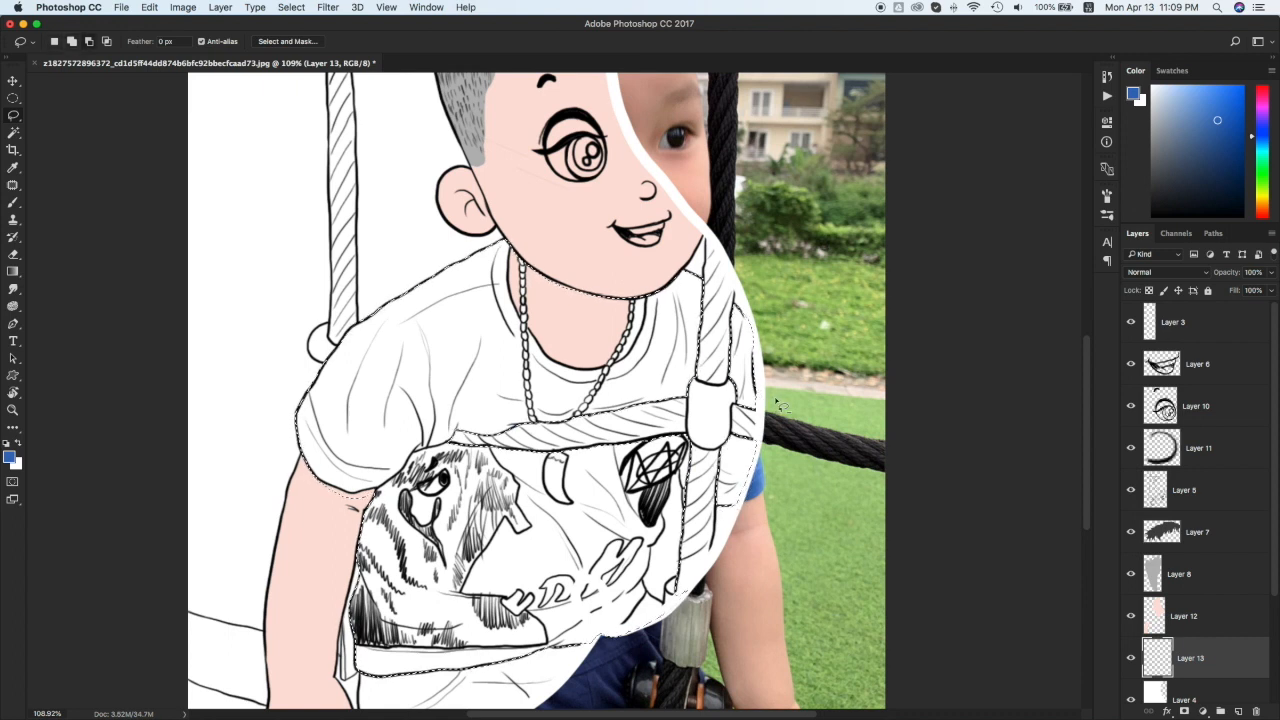
# Step: Fill the shirt selection with blue, then lasso the arm sliver beneath the sleeve near the white curve and fill it with sampled skin color on Layer 12
pyautogui.hotkey('alt', 'BackSpace')
pyautogui.press('super+d')
pyautogui.click(1184, 616)
pyautogui.moveTo(716, 507)
pyautogui.mouseDown()
pyautogui.moveTo(711, 551)
pyautogui.moveTo(734, 510)
pyautogui.mouseUp()
pyautogui.press('i')
pyautogui.click(314, 552)
pyautogui.hotkey('alt', 'BackSpace')
pyautogui.press('super+d')
# Step: Add a new layer above the blue shirt layer and paint the necklace beads and tooth pendant light grey
pyautogui.click(1200, 660)
pyautogui.press('b')
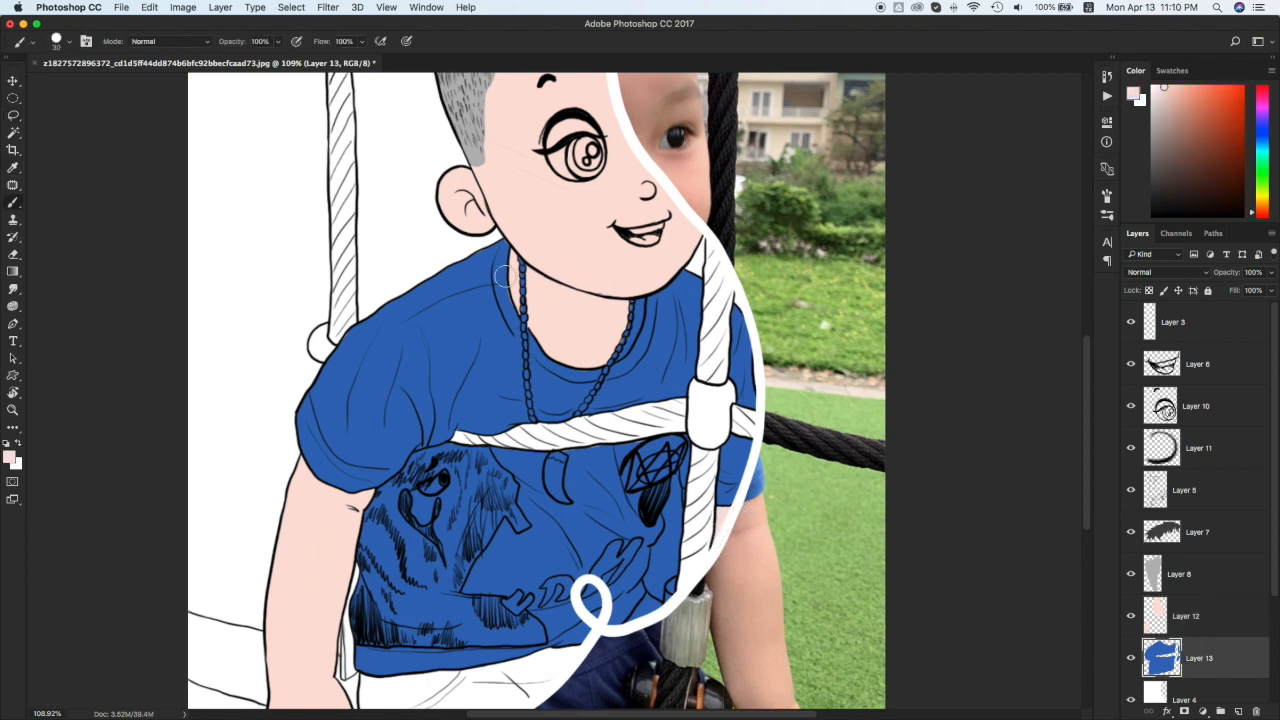
pyautogui.keyDown('alt'); pyautogui.click(505, 290); pyautogui.keyUp('alt')
pyautogui.press('v')
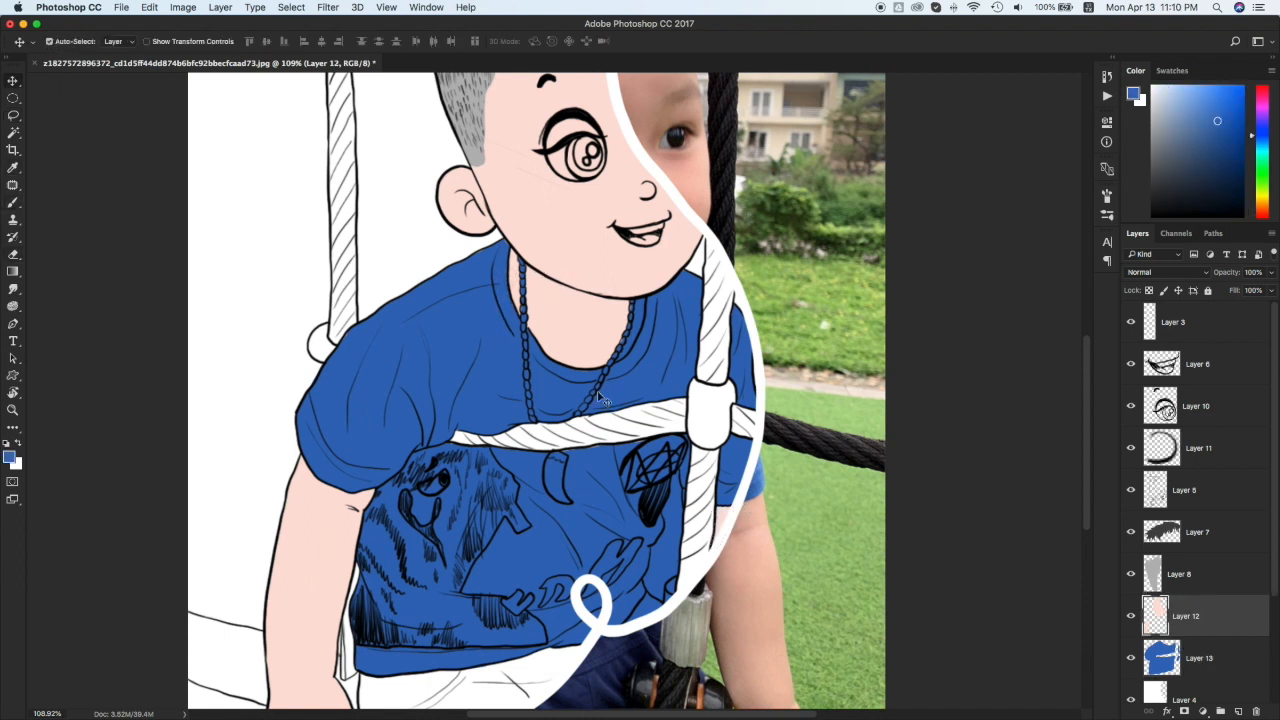
pyautogui.press('super+shift+alt+n')
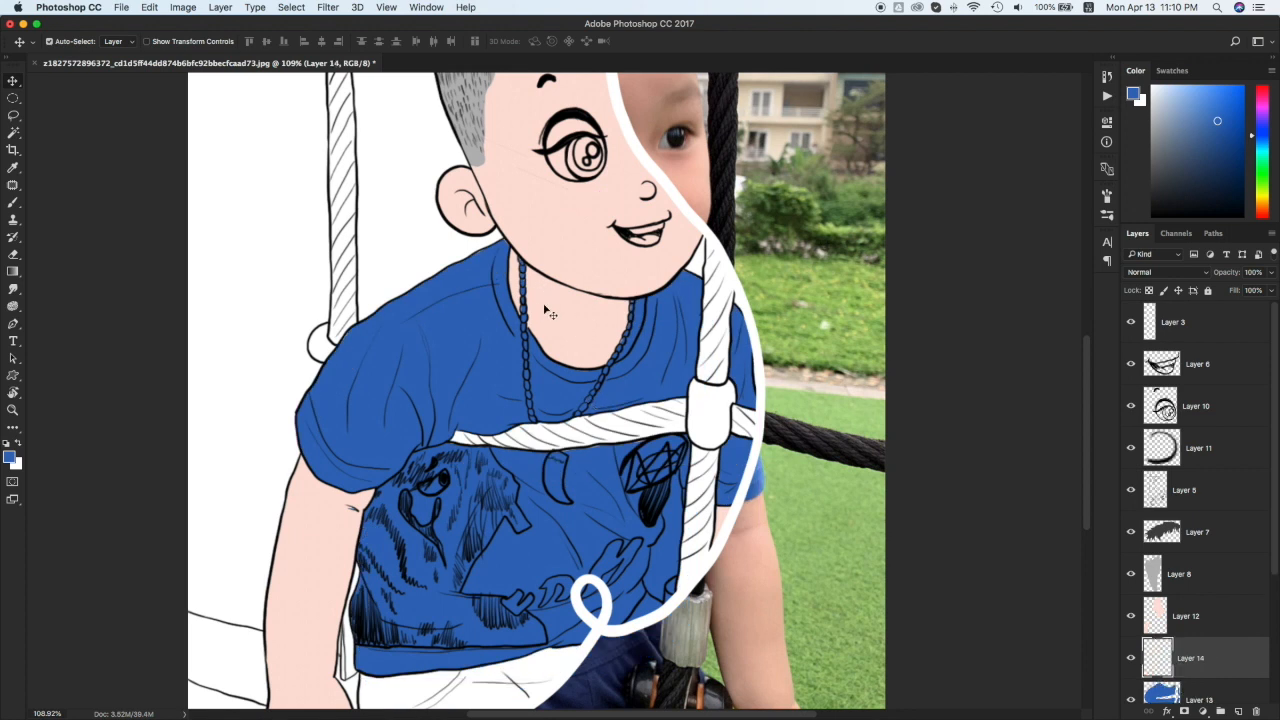
pyautogui.press('b')
pyautogui.moveTo(522, 260); pyautogui.dragTo(523, 302)
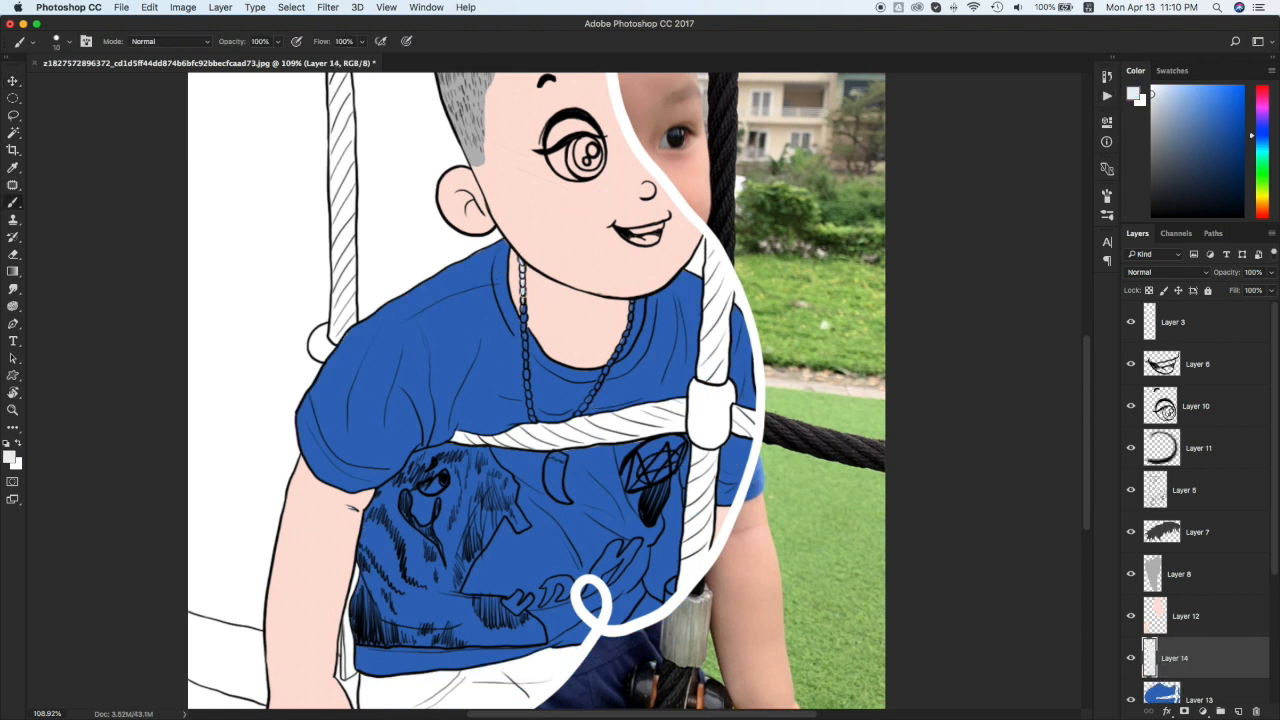
pyautogui.scroll(10, 554, 334)
pyautogui.scroll(-2, 554, 334)
pyautogui.moveTo(467, 412); pyautogui.dragTo(494, 622)
pyautogui.moveTo(480, 526); pyautogui.dragTo(321, 553)
pyautogui.moveTo(489, 629)
pyautogui.mouseDown()
pyautogui.moveTo(555, 548)
pyautogui.moveTo(648, 372)
pyautogui.mouseUp()
pyautogui.moveTo(672, 324); pyautogui.dragTo(684, 240)
pyautogui.scroll(-12, 875, 417)
pyautogui.scroll(9, 590, 535)
pyautogui.moveTo(426, 512)
pyautogui.mouseDown()
pyautogui.moveTo(422, 559)
pyautogui.moveTo(465, 524)
pyautogui.moveTo(427, 515)
pyautogui.moveTo(455, 525)
pyautogui.moveTo(430, 597)
pyautogui.moveTo(471, 624)
pyautogui.moveTo(465, 580)
pyautogui.mouseUp()
# Step: Touch up the shirt fill on Layer 13 along the horizontal rope with the sampled blue and a smaller brush
pyautogui.click(1203, 694)
pyautogui.keyDown('alt'); pyautogui.click(540, 530); pyautogui.keyUp('alt')
pyautogui.press('[')
pyautogui.press('[')
pyautogui.press('[')
pyautogui.moveTo(463, 503); pyautogui.dragTo(497, 495)
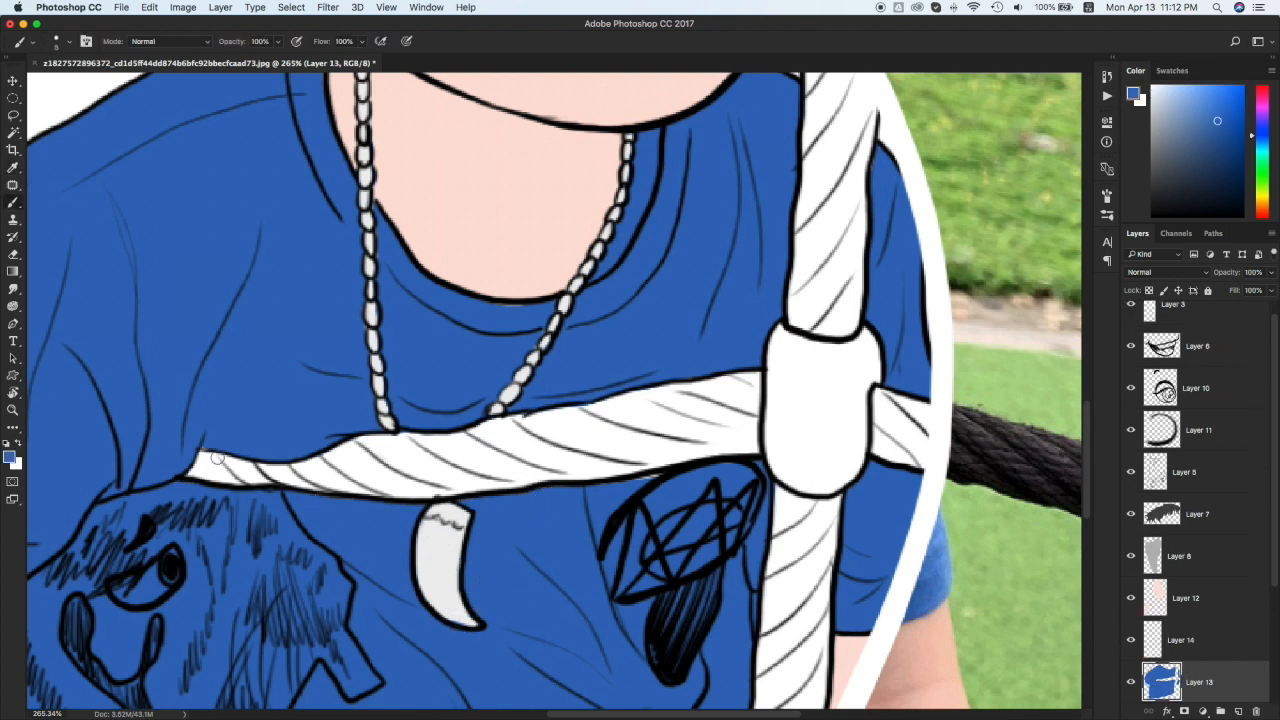
# Step: Sample the navy of the photographed shorts and paint the cartoon shorts with it on a new layer beneath the shirt
pyautogui.scroll(-9, 927, 557)
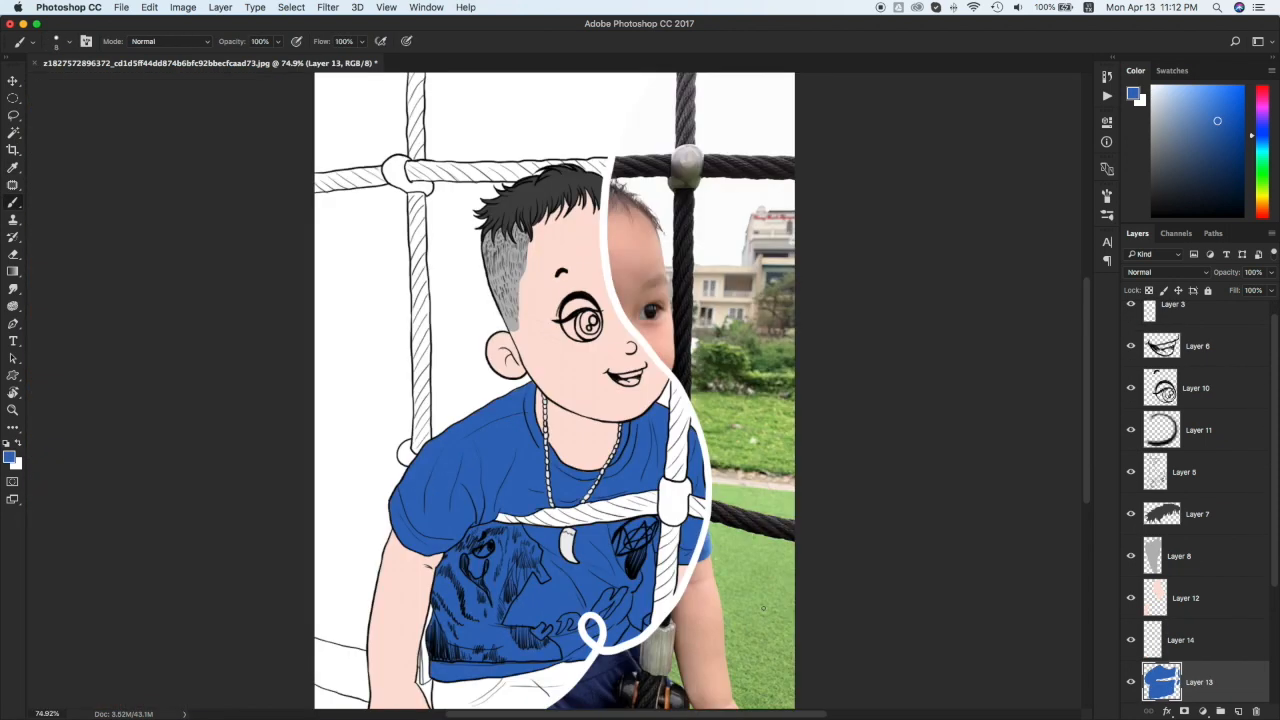
pyautogui.press('i')
pyautogui.click(604, 686)
pyautogui.keyDown('super'); pyautogui.click(1238, 711); pyautogui.keyUp('super')
pyautogui.press('b')
pyautogui.moveTo(735, 640)
pyautogui.mouseDown()
pyautogui.moveTo(600, 634)
pyautogui.moveTo(742, 466)
pyautogui.mouseUp()
pyautogui.press(']')
pyautogui.press(']')
pyautogui.press(']')
pyautogui.press(']')
pyautogui.press(']')
pyautogui.press(']')
pyautogui.press(']')
pyautogui.moveTo(516, 534); pyautogui.dragTo(571, 499)
pyautogui.press(']')
pyautogui.press(']')
pyautogui.press(']')
pyautogui.press(']')
pyautogui.moveTo(453, 518); pyautogui.dragTo(456, 532)
pyautogui.press('super+z')
pyautogui.moveTo(462, 520)
pyautogui.mouseDown()
pyautogui.moveTo(538, 521)
pyautogui.moveTo(580, 488)
pyautogui.mouseUp()
# Step: Sample the photographed rope's dark color, paint the upper horizontal rope on a new layer beneath Layer 15, and refill it with transparency locked
pyautogui.moveTo(707, 319); pyautogui.dragTo(692, 474)
pyautogui.keyDown('alt'); pyautogui.click(712, 491); pyautogui.keyUp('alt')
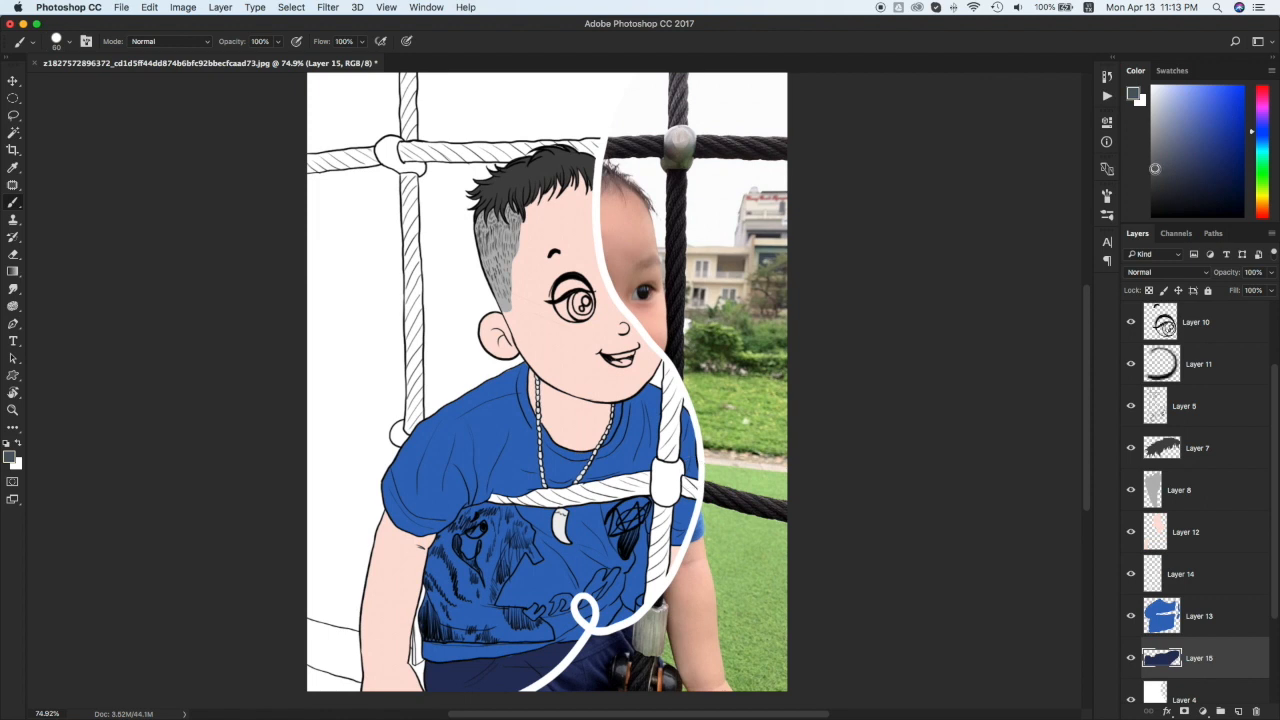
pyautogui.keyDown('alt'); pyautogui.click(716, 493); pyautogui.keyUp('alt')
pyautogui.keyDown('super'); pyautogui.click(1238, 711); pyautogui.keyUp('super')
pyautogui.moveTo(412, 152); pyautogui.dragTo(594, 147)
pyautogui.click(1148, 292)
pyautogui.hotkey('alt', 'BackSpace')
pyautogui.click(1148, 292)
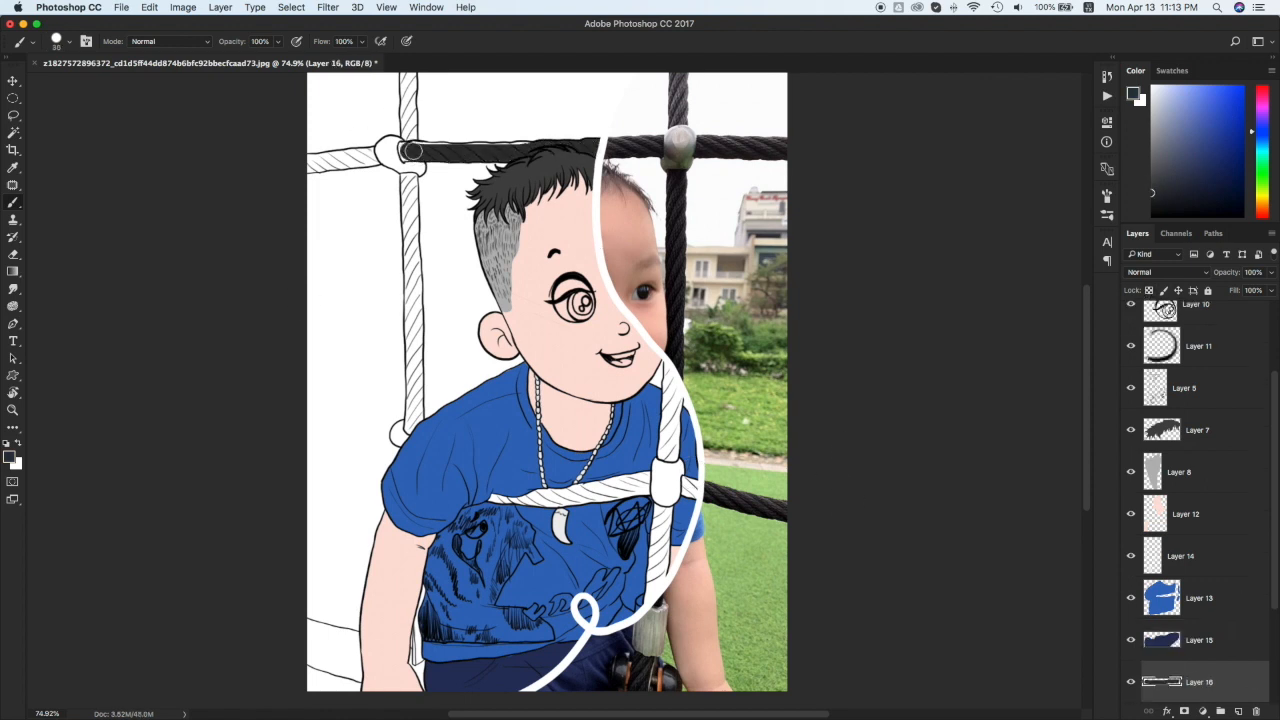
# Step: Paint the remaining background ropes dark grey on Layer 16 and erase the spill beside the vertical rope
pyautogui.moveTo(408, 133); pyautogui.dragTo(410, 82)
pyautogui.moveTo(328, 161)
pyautogui.mouseDown()
pyautogui.moveTo(310, 158)
pyautogui.moveTo(367, 157)
pyautogui.moveTo(410, 232)
pyautogui.moveTo(413, 430)
pyautogui.moveTo(413, 416)
pyautogui.mouseUp()
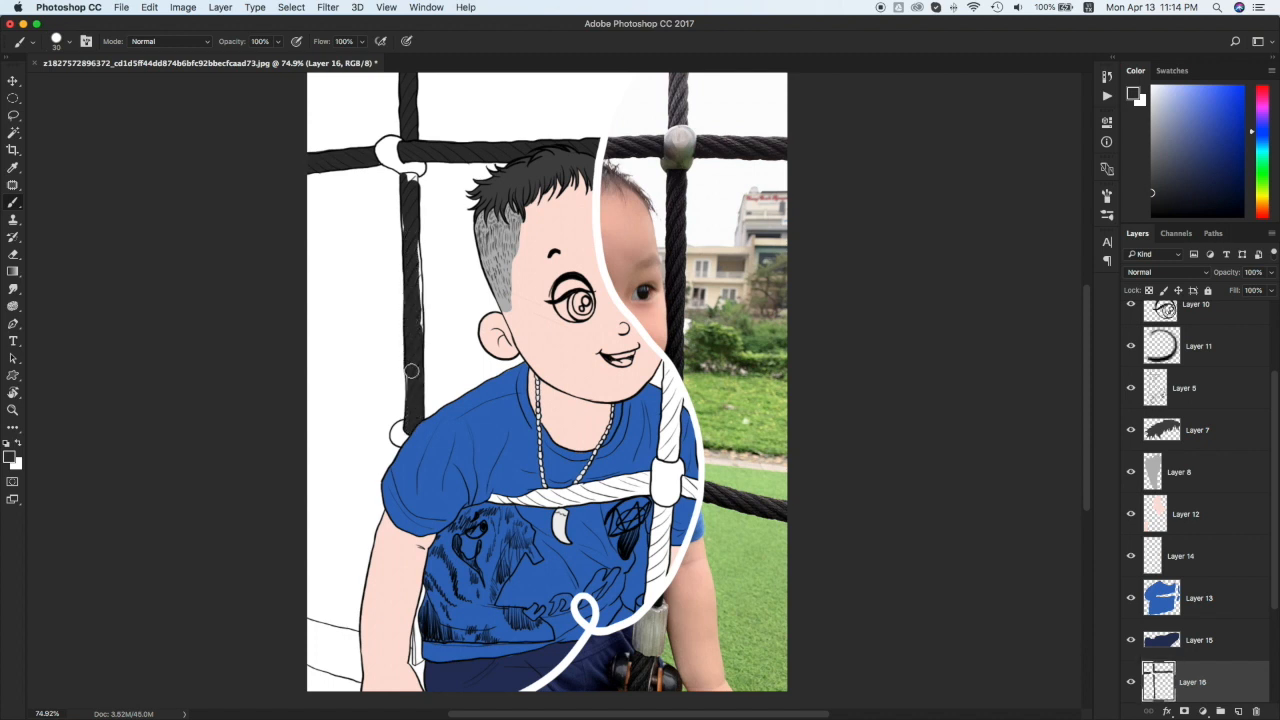
pyautogui.moveTo(412, 245); pyautogui.dragTo(414, 343)
pyautogui.press('e')
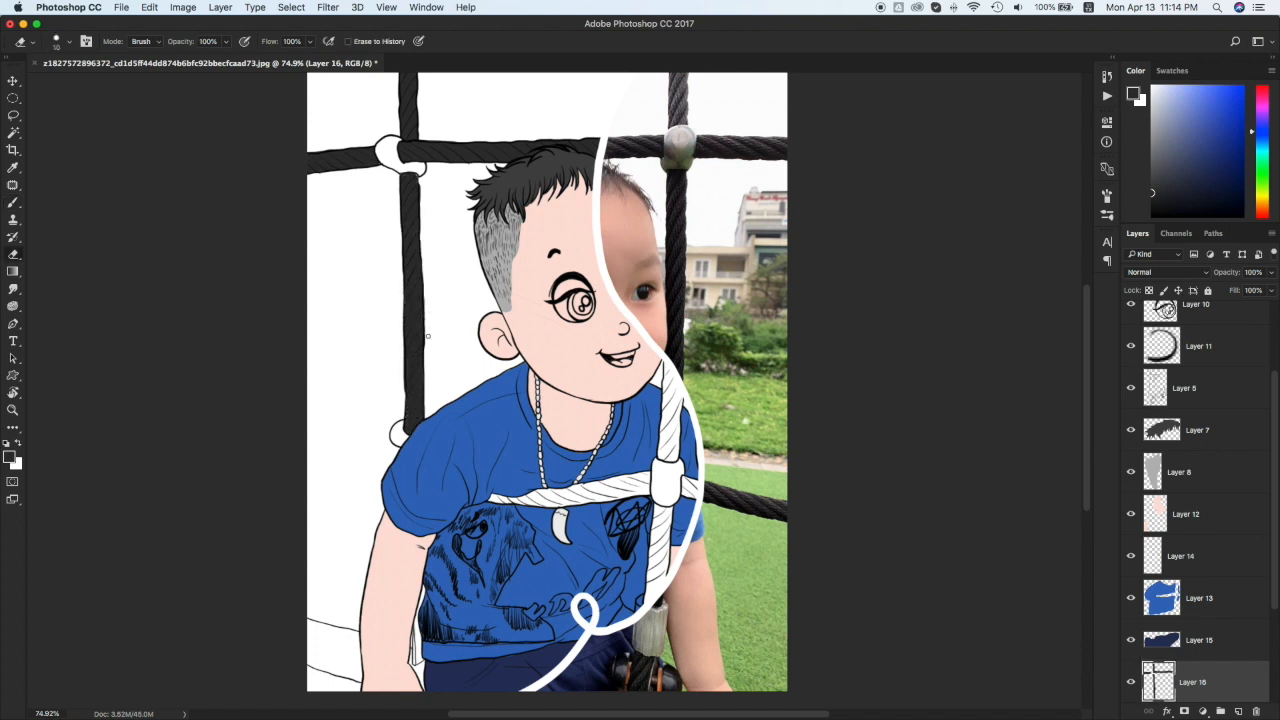
pyautogui.press('b')
pyautogui.press('e')
pyautogui.moveTo(427, 190); pyautogui.dragTo(427, 208)
pyautogui.press('b')
# Step: Paint the horizontal and vertical ropes crossing the shirt dark grey on Layer 16, up to the white curve
pyautogui.scroll(6, 611, 563)
pyautogui.moveTo(495, 444); pyautogui.dragTo(652, 423)
pyautogui.moveTo(480, 441)
pyautogui.mouseDown()
pyautogui.moveTo(469, 447)
pyautogui.moveTo(530, 451)
pyautogui.mouseUp()
pyautogui.moveTo(701, 474); pyautogui.dragTo(677, 629)
pyautogui.moveTo(703, 468); pyautogui.dragTo(685, 590)
pyautogui.moveTo(713, 208)
pyautogui.mouseDown()
pyautogui.moveTo(716, 368)
pyautogui.moveTo(720, 220)
pyautogui.mouseUp()
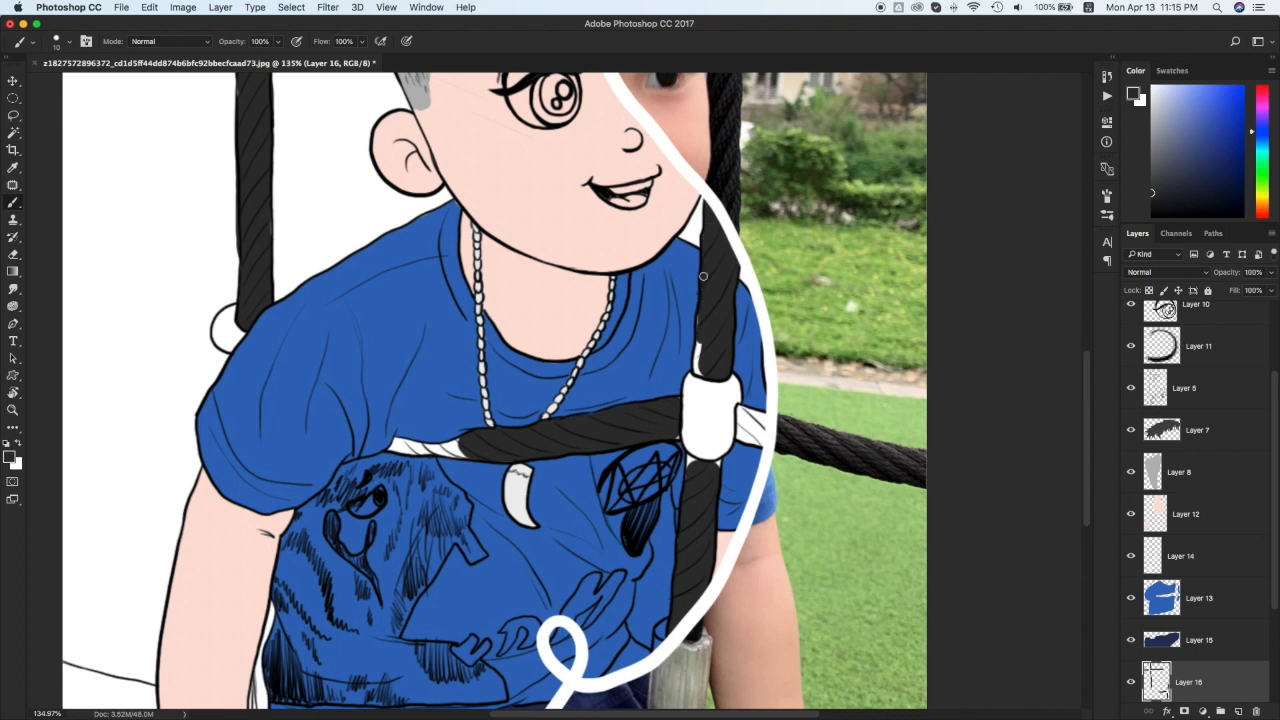
pyautogui.scroll(-4, 698, 372)
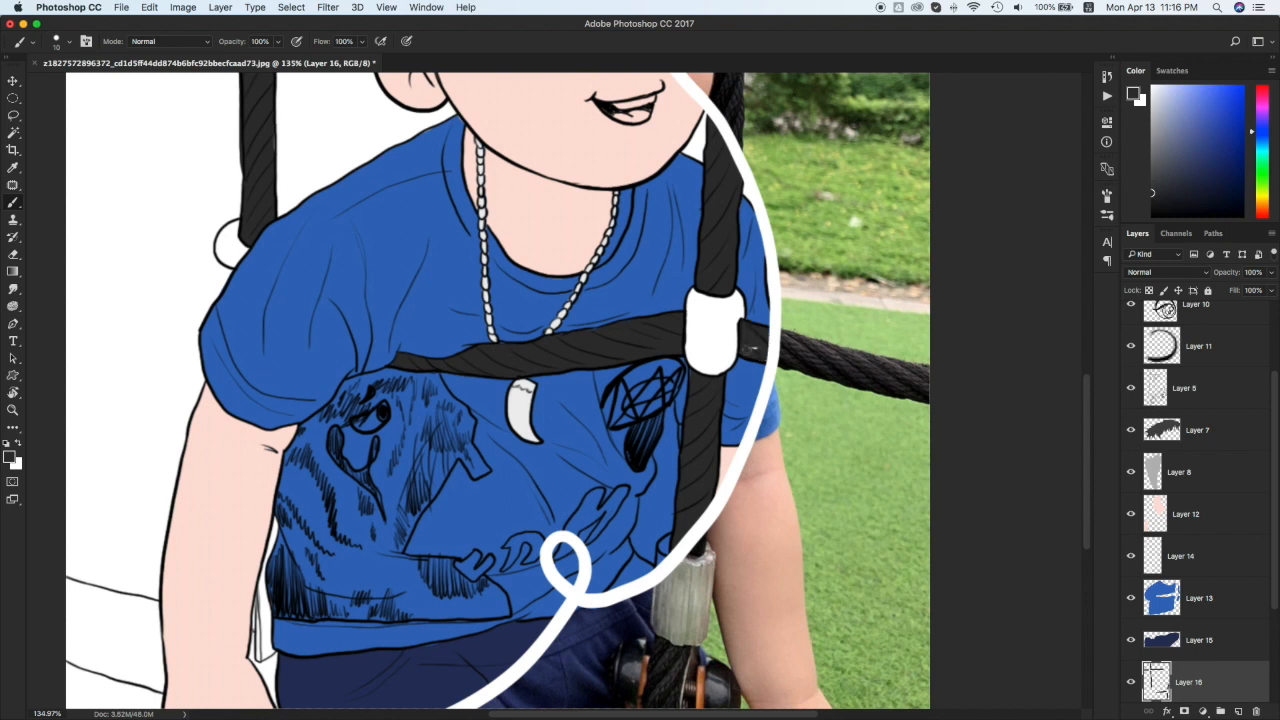
# Step: Paint the rope joints light grey on a new layer beneath the ropes, and fill the uncolored upper end of the vertical rope dark
pyautogui.moveTo(450, 268); pyautogui.dragTo(480, 571)
pyautogui.moveTo(433, 337); pyautogui.dragTo(411, 544)
pyautogui.click(1152, 105)
pyautogui.click(1238, 711)
pyautogui.moveTo(352, 194); pyautogui.dragTo(353, 251)
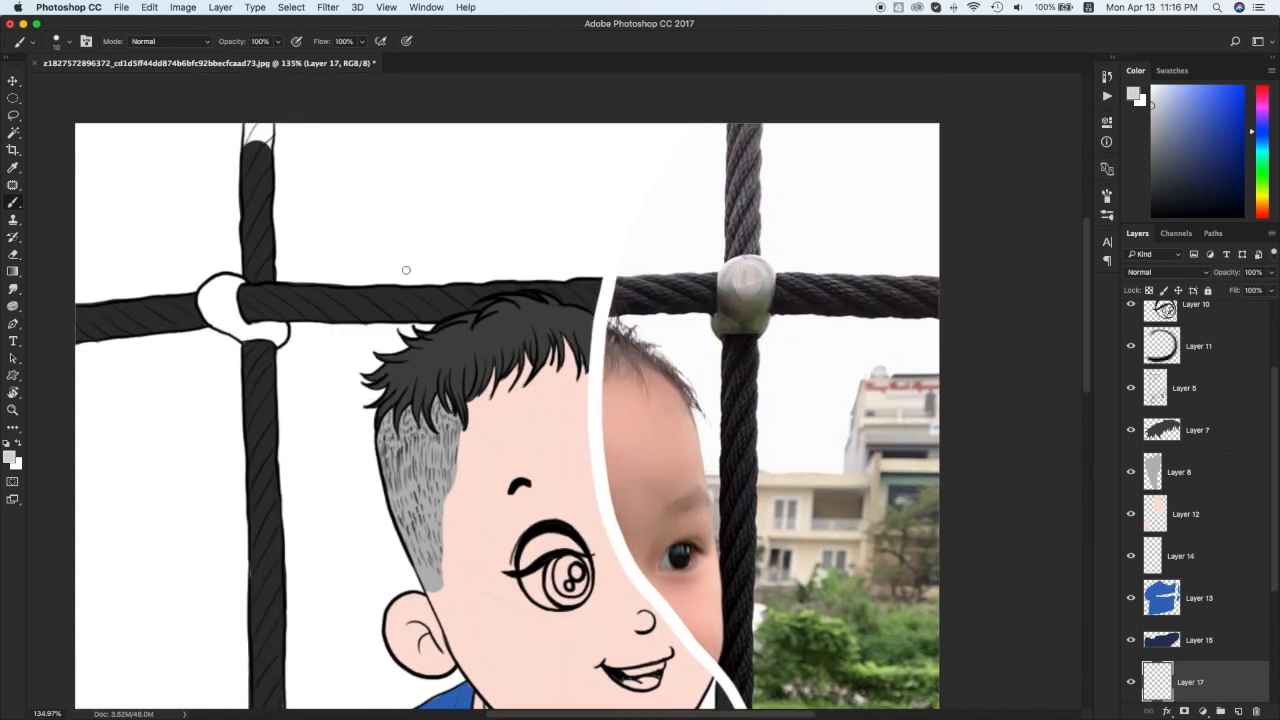
pyautogui.moveTo(218, 292)
pyautogui.mouseDown()
pyautogui.moveTo(232, 318)
pyautogui.moveTo(268, 330)
pyautogui.mouseUp()
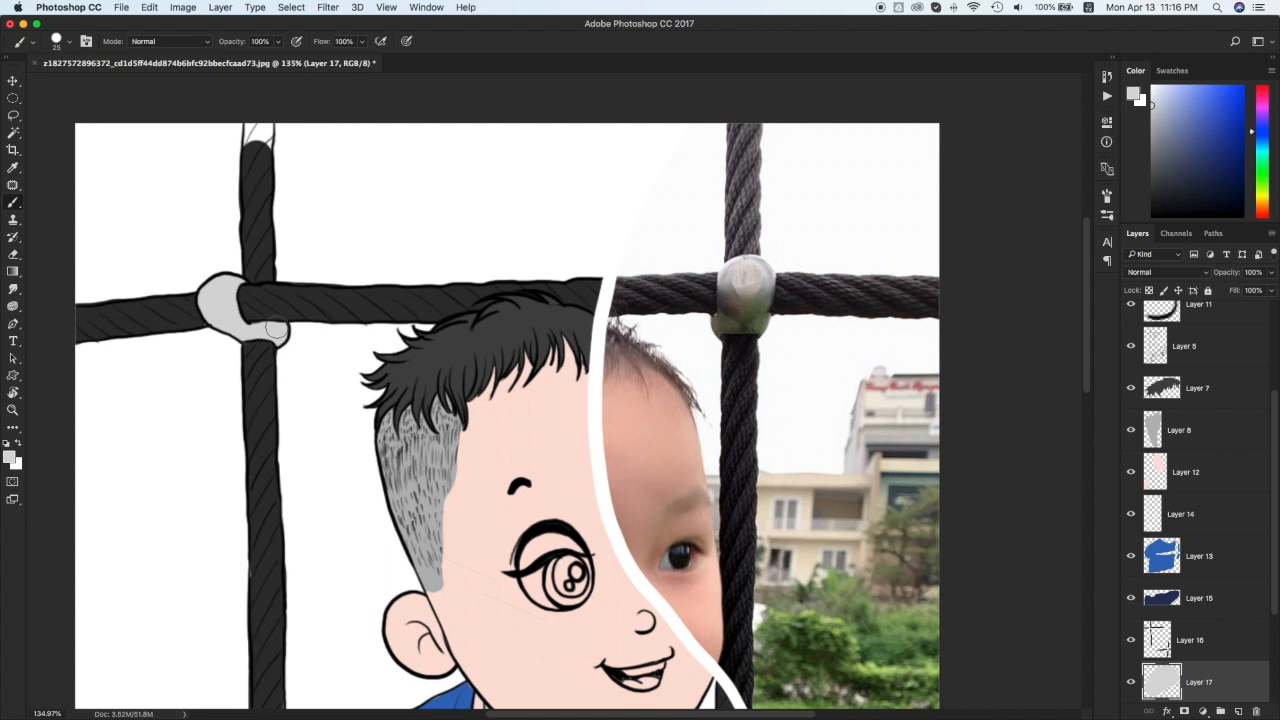
pyautogui.keyDown('alt'); pyautogui.click(262, 138); pyautogui.keyUp('alt')
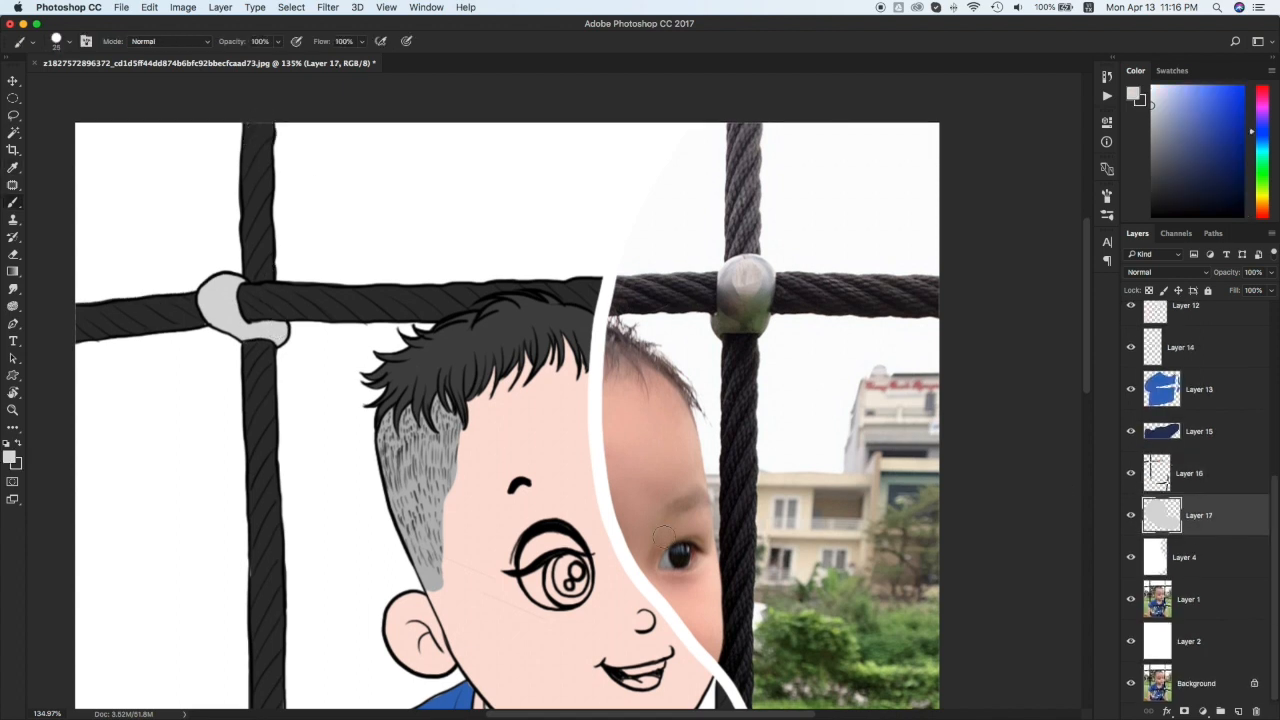
pyautogui.scroll(-10, 180, 376)
pyautogui.moveTo(179, 379); pyautogui.dragTo(184, 394)
pyautogui.moveTo(650, 440)
pyautogui.mouseDown()
pyautogui.moveTo(648, 466)
pyautogui.moveTo(683, 463)
pyautogui.moveTo(655, 452)
pyautogui.mouseUp()
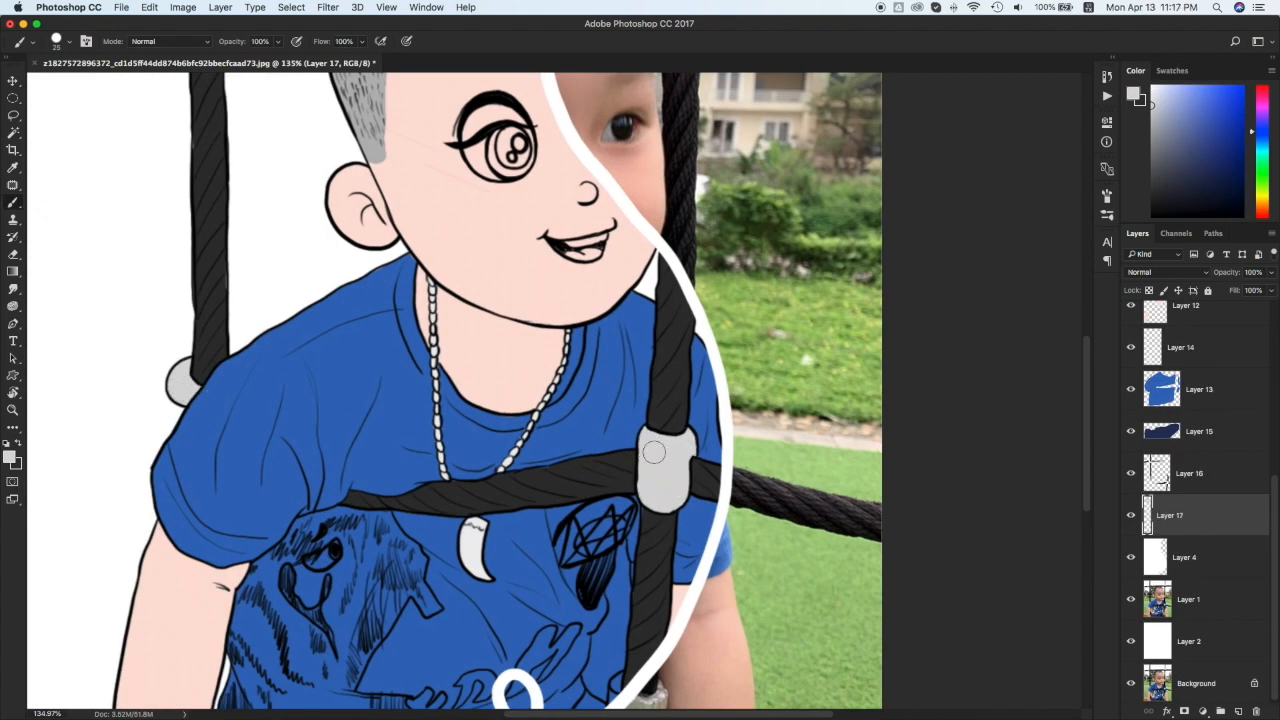
# Step: Add a new layer above Layer 4 and paint the band behind the arm and the strip beside the shirt orange
pyautogui.moveTo(424, 600); pyautogui.dragTo(520, 414)
pyautogui.scroll(-1, 520, 551)
pyautogui.press('super+Tab')
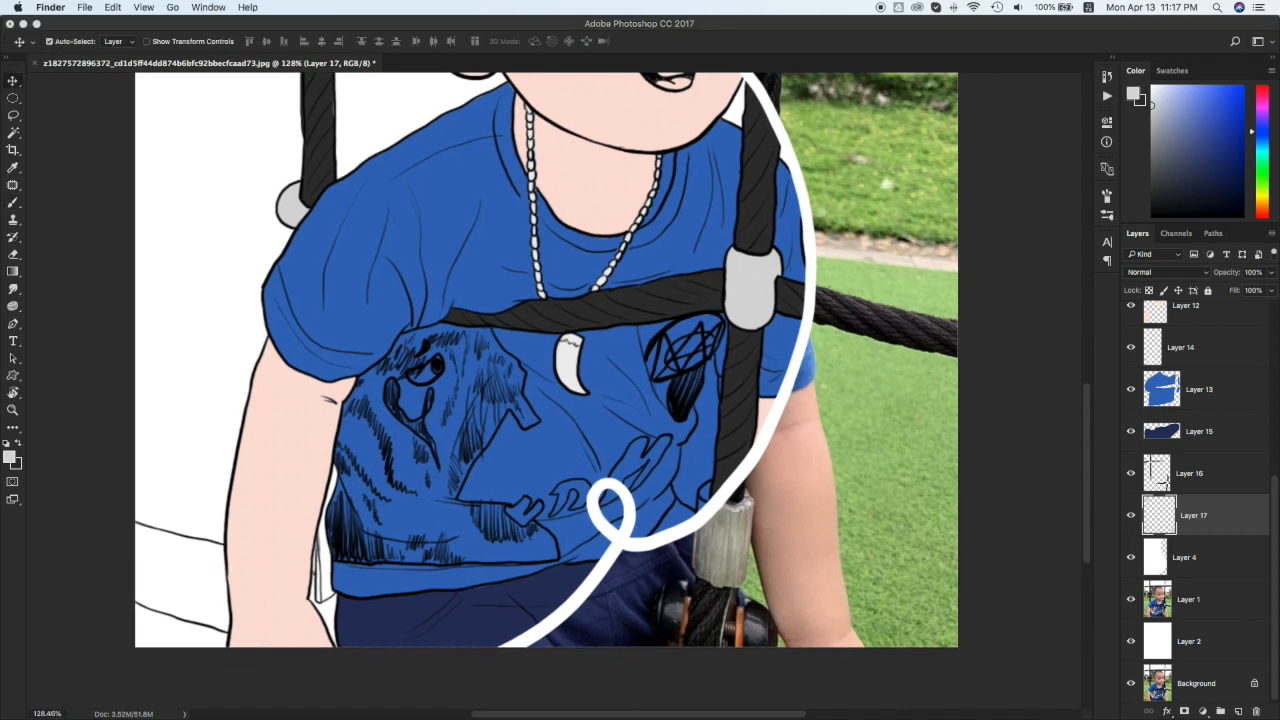
pyautogui.click(1130, 522)
pyautogui.click(1224, 569)
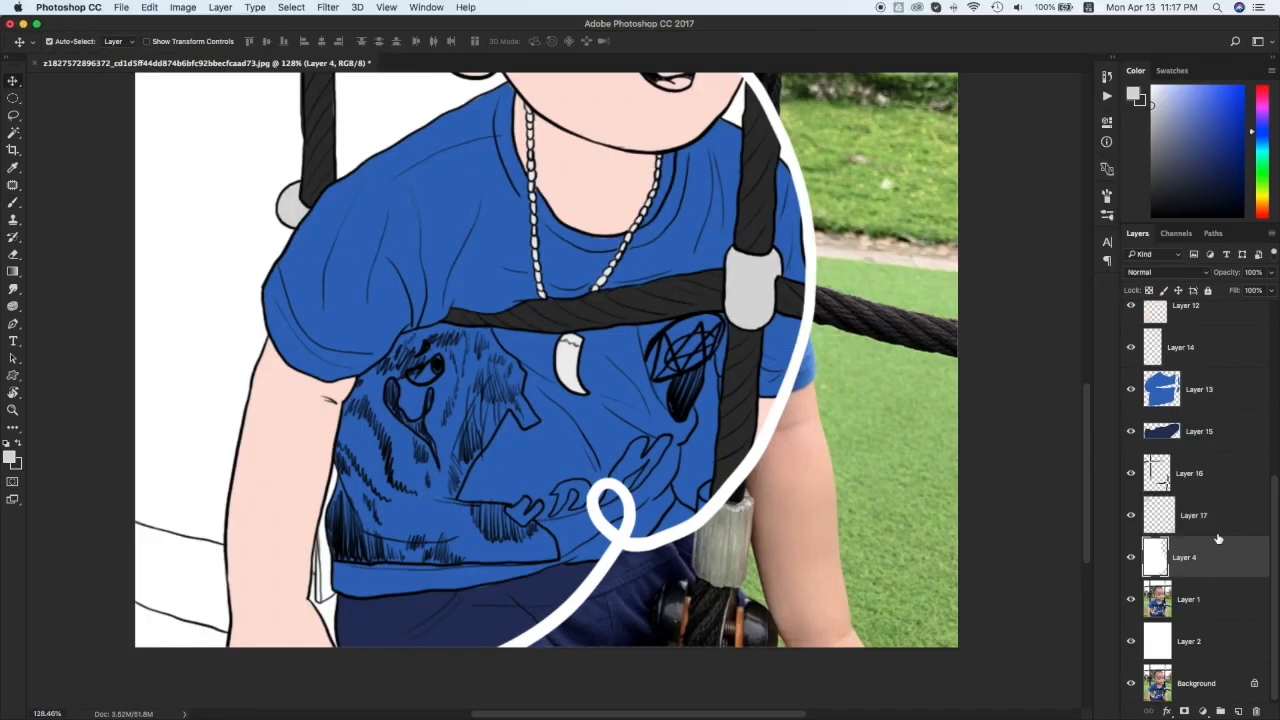
pyautogui.click(1238, 711)
pyautogui.click(1262, 205)
pyautogui.click(1228, 103)
pyautogui.press('b')
pyautogui.moveTo(132, 590)
pyautogui.mouseDown()
pyautogui.moveTo(225, 612)
pyautogui.moveTo(150, 550)
pyautogui.moveTo(201, 549)
pyautogui.mouseUp()
pyautogui.moveTo(303, 580); pyautogui.dragTo(312, 627)
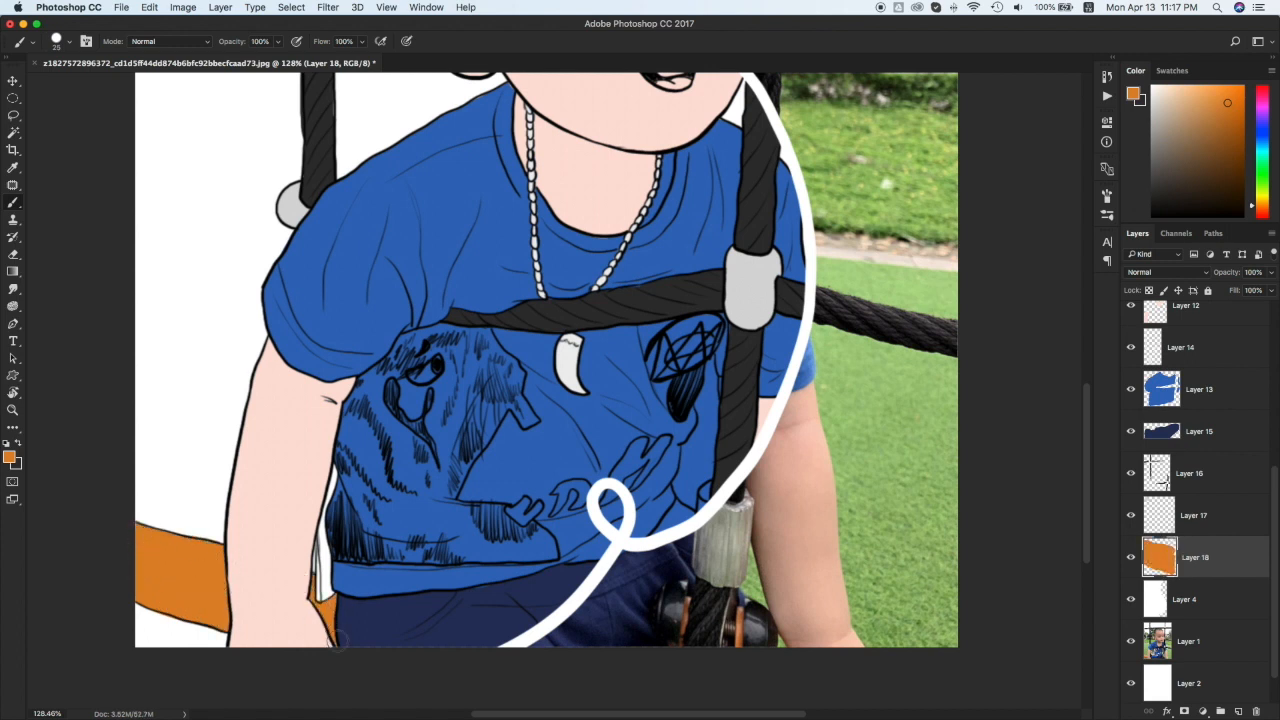
pyautogui.moveTo(342, 490); pyautogui.dragTo(328, 594)
# Step: Add a layer clipped to the blue shirt layer and paint the shirt's animal print light grey
pyautogui.click(1199, 389)
pyautogui.press('super+alt+shift+n')
pyautogui.keyDown('alt'); pyautogui.click(1182, 411); pyautogui.keyUp('alt')
pyautogui.press('x')
pyautogui.moveTo(430, 380); pyautogui.dragTo(410, 460)
pyautogui.moveTo(360, 420)
pyautogui.mouseDown()
pyautogui.moveTo(420, 352)
pyautogui.moveTo(455, 335)
pyautogui.moveTo(506, 338)
pyautogui.moveTo(345, 495)
pyautogui.moveTo(410, 555)
pyautogui.moveTo(500, 520)
pyautogui.moveTo(550, 550)
pyautogui.mouseUp()
pyautogui.press('e')
pyautogui.press('b')
pyautogui.moveTo(445, 505); pyautogui.dragTo(475, 390)
pyautogui.press('super+bracketleft')
pyautogui.press('super+bracketright')
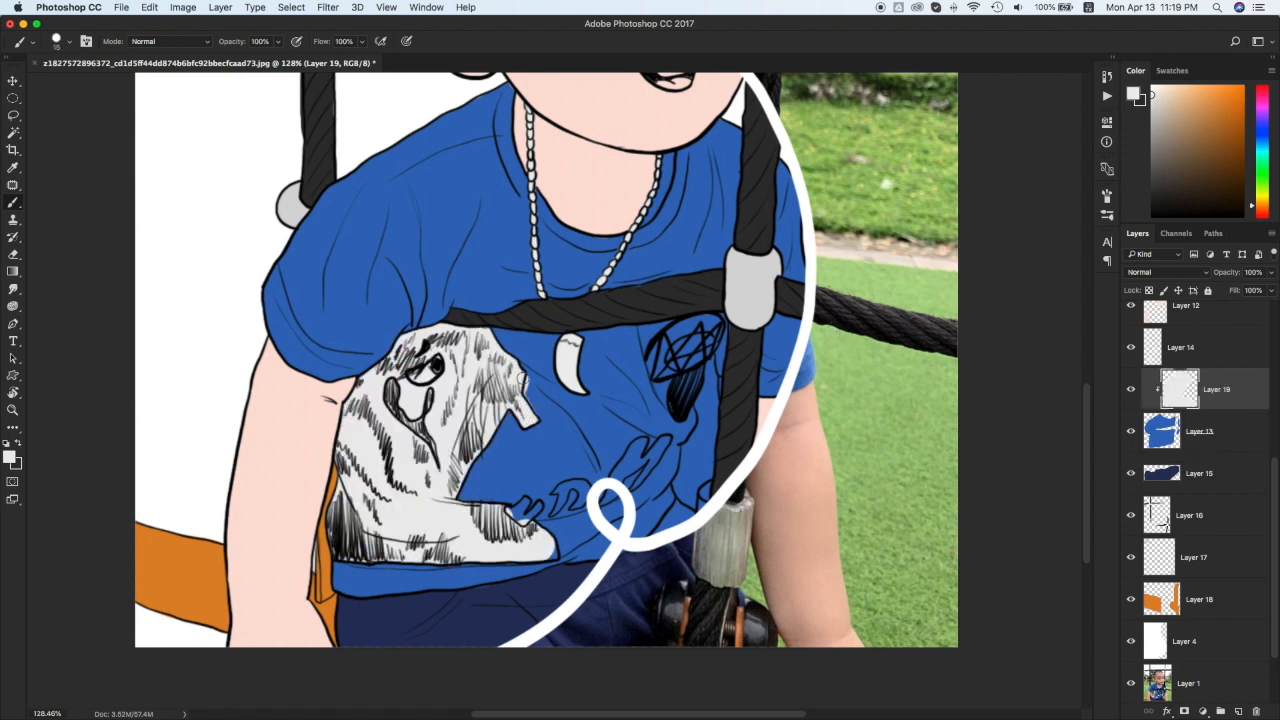
# Step: Paint the first letter of the shirt print white, and paint the star oval white on a new clipped layer
pyautogui.press('s')
pyautogui.press('b')
pyautogui.press('d')
pyautogui.press('x')
pyautogui.moveTo(526, 497); pyautogui.dragTo(510, 510)
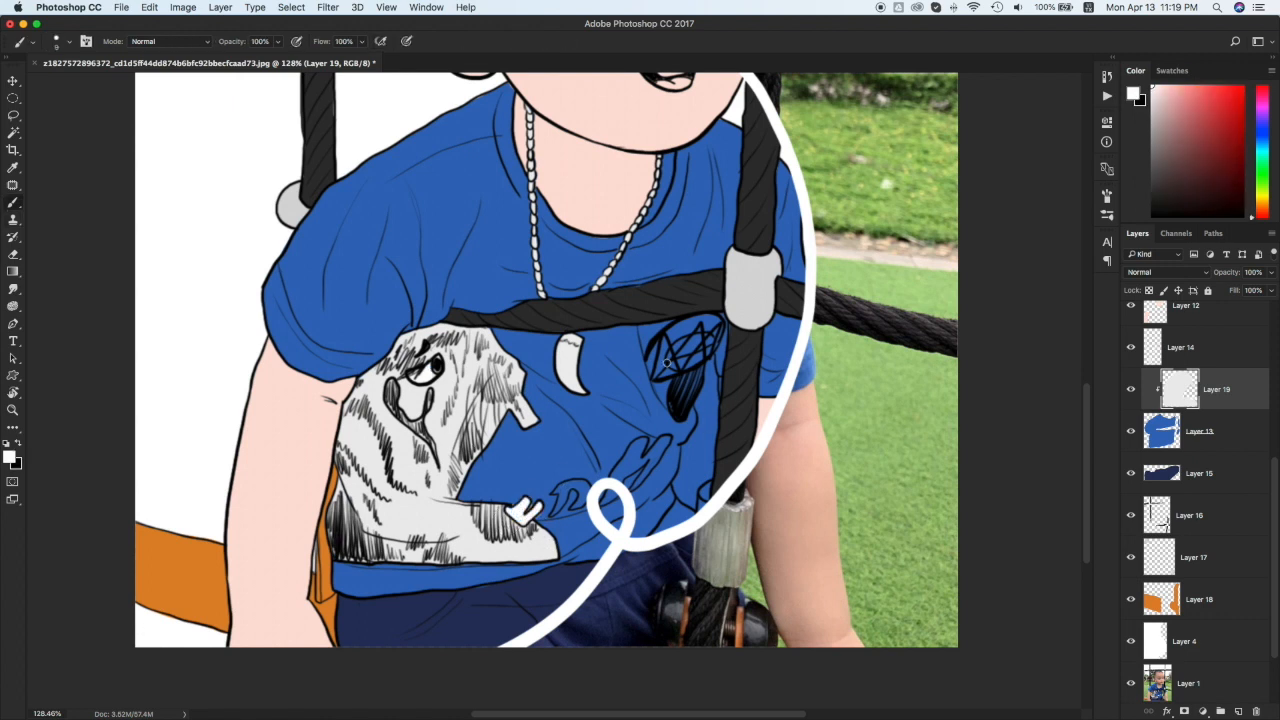
pyautogui.press('super+alt+shift+n')
pyautogui.moveTo(657, 364)
pyautogui.mouseDown()
pyautogui.moveTo(690, 332)
pyautogui.moveTo(706, 368)
pyautogui.mouseUp()
pyautogui.press('[')
pyautogui.press('[')
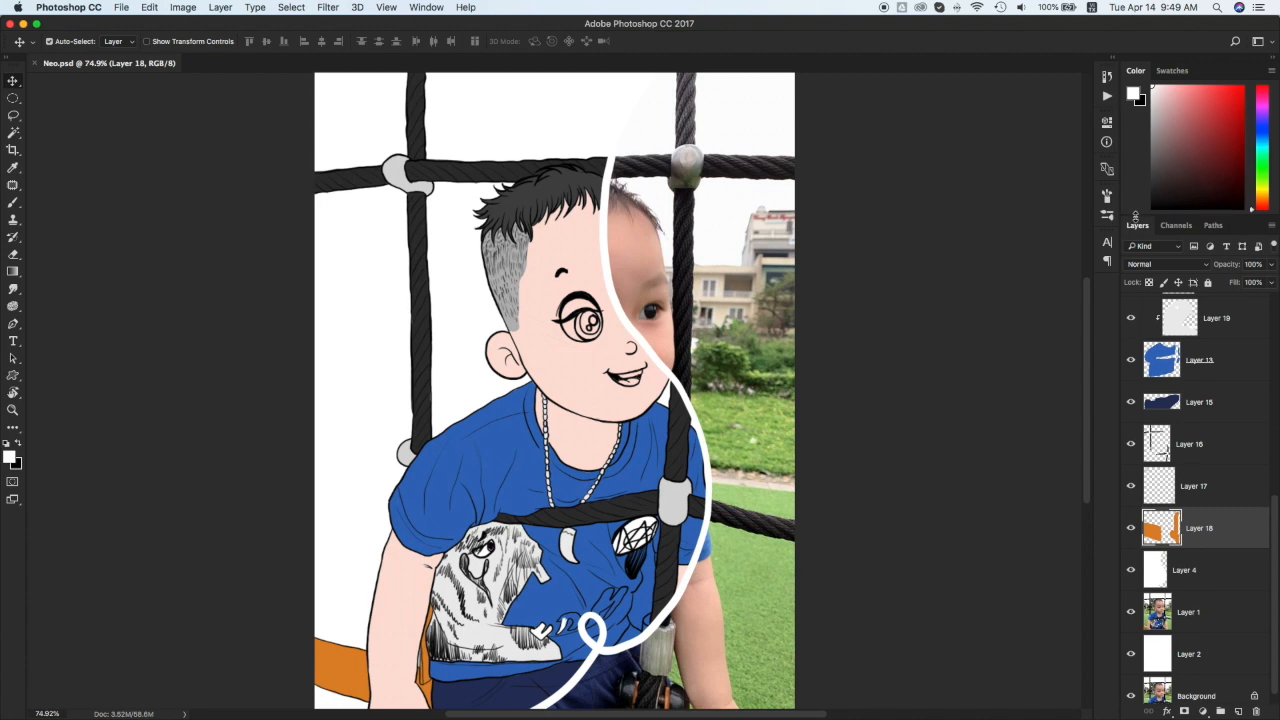
# Step: Paint the remaining letters of the shirt print white on Layer 20
pyautogui.scroll(5, 614, 632)
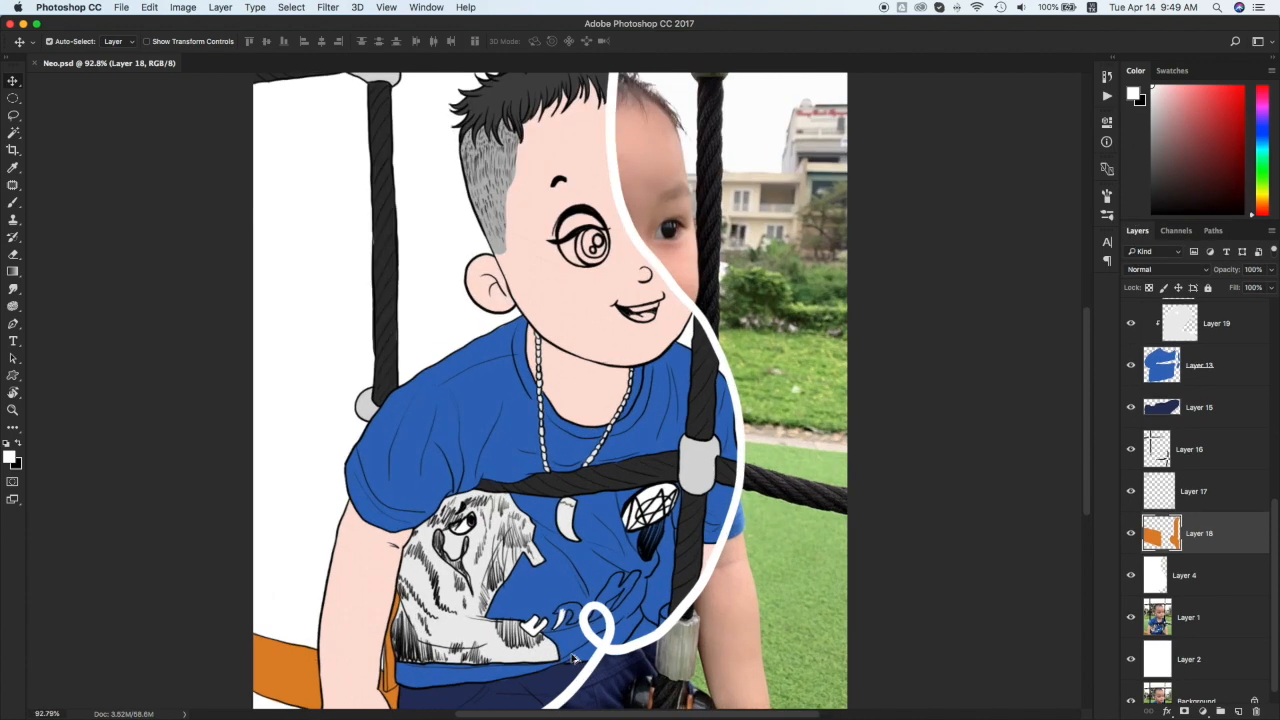
pyautogui.press('b')
pyautogui.scroll(-2, 580, 560)
pyautogui.hscroll(1, 580, 560)
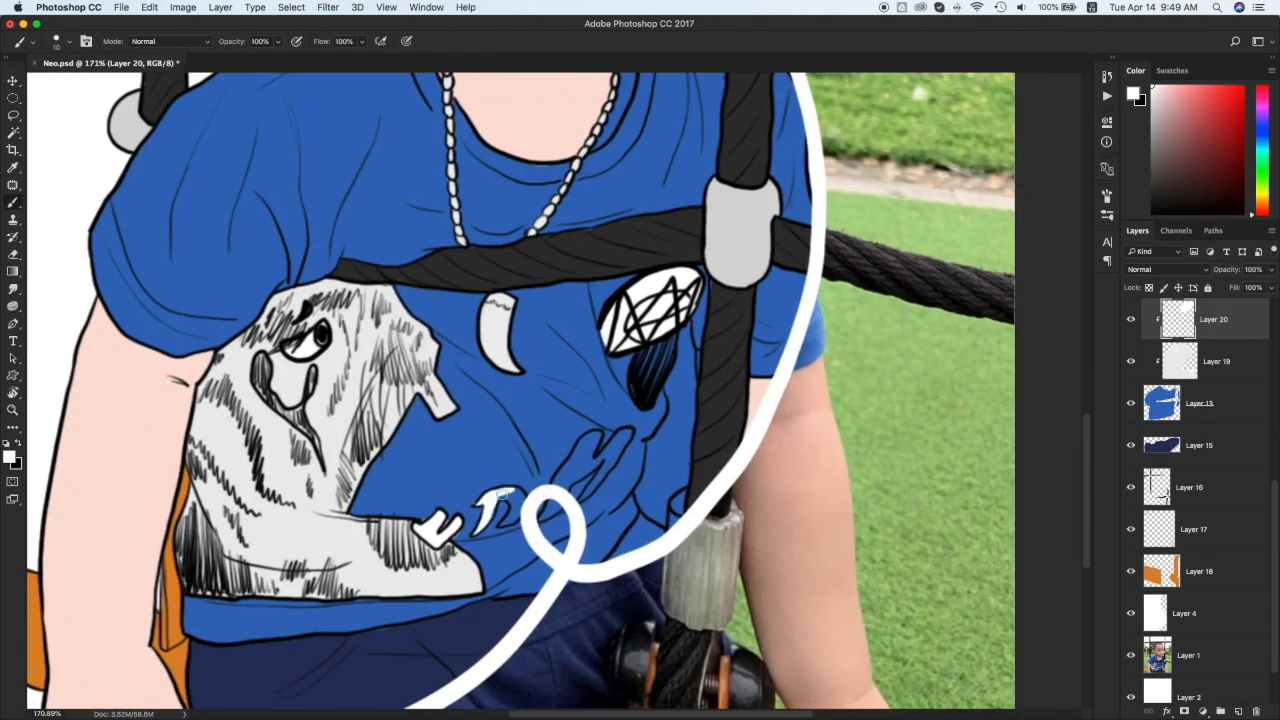
pyautogui.moveTo(566, 491)
pyautogui.mouseDown()
pyautogui.moveTo(598, 437)
pyautogui.moveTo(606, 454)
pyautogui.mouseUp()
# Step: Paint the teeth white and the tongue pink on two new layers above Layer 12
pyautogui.press('super+0')
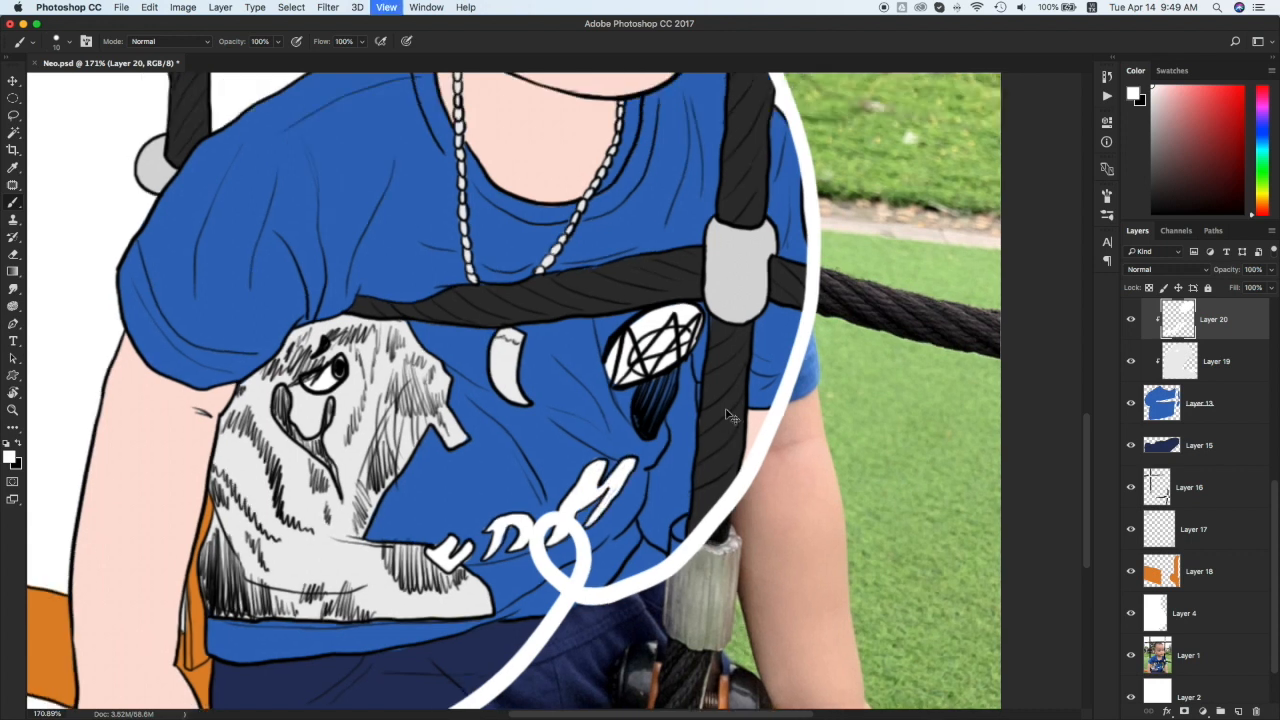
pyautogui.scroll(4, 1246, 424)
pyautogui.click(1186, 410)
pyautogui.press('super+alt+shift+n')
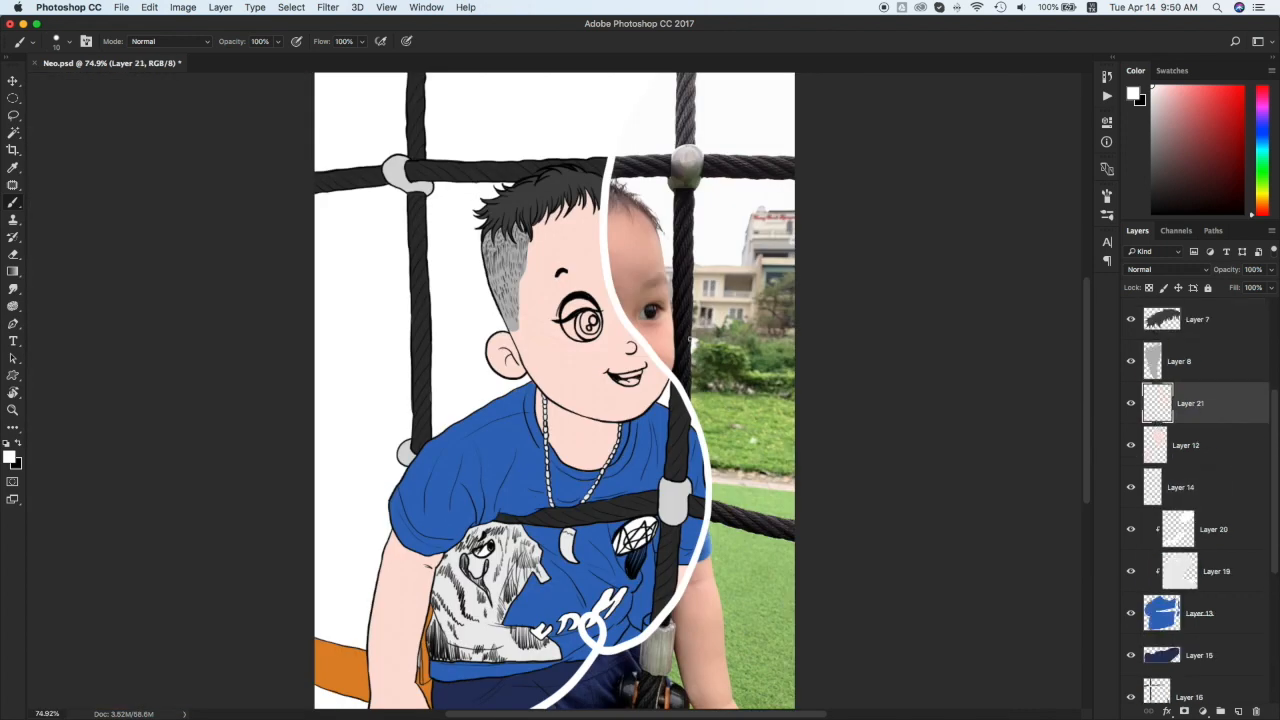
pyautogui.moveTo(632, 377); pyautogui.dragTo(640, 382)
pyautogui.press('super+alt+shift+n')
pyautogui.press('e')
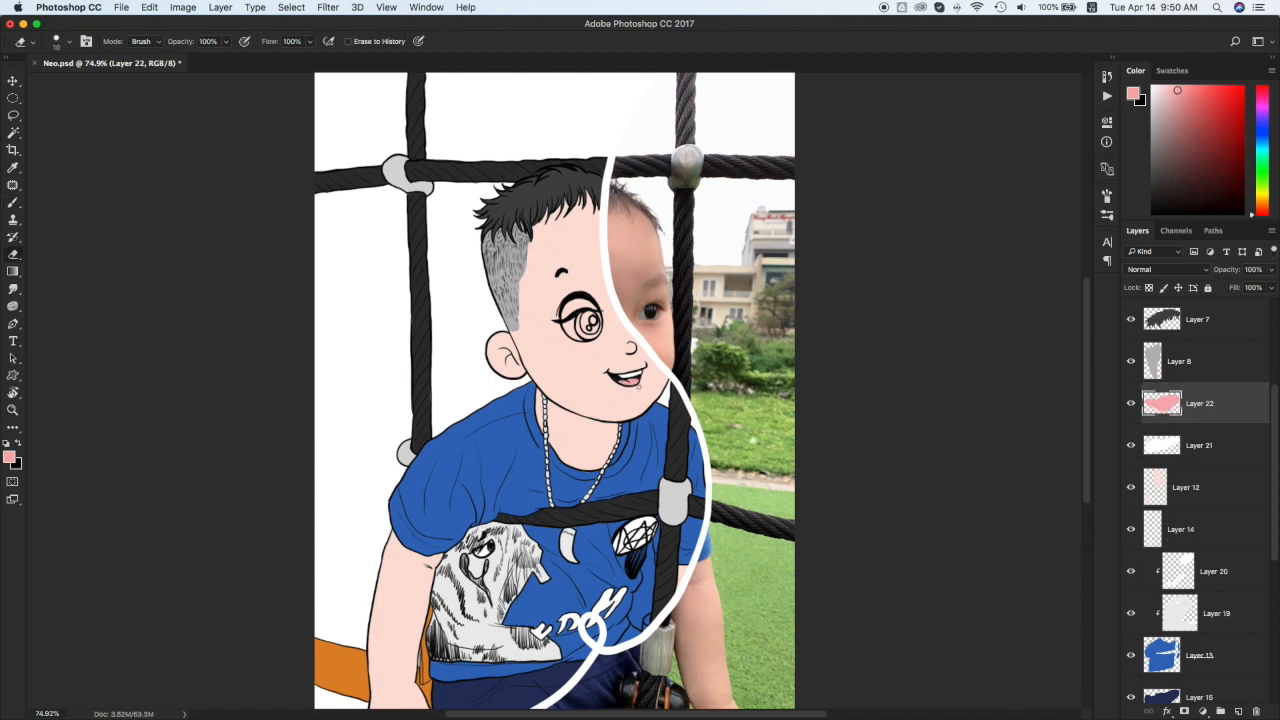
# Step: Sample a skin tone from the face and paint the cartoon eyelid with it on a new layer
pyautogui.press('super+alt+shift+n')
pyautogui.press('i')
pyautogui.click(655, 360)
pyautogui.press('b')
pyautogui.press(']')
pyautogui.moveTo(568, 311); pyautogui.dragTo(590, 303)
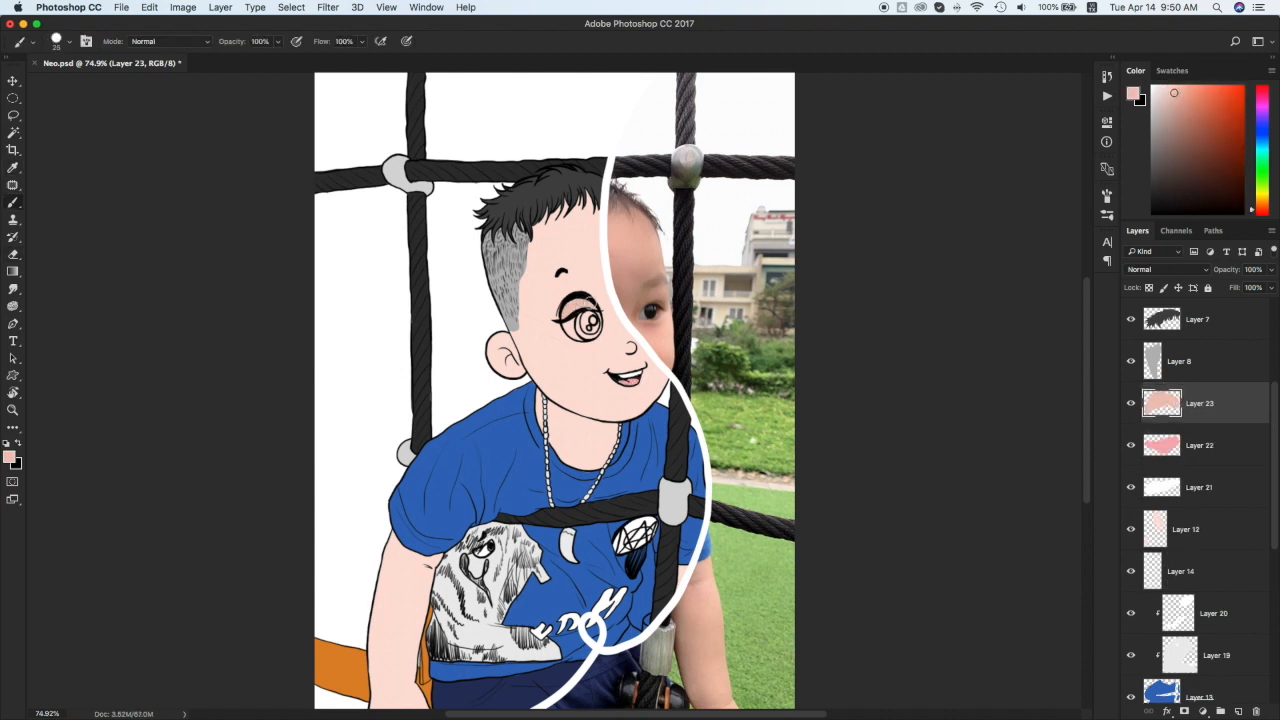
pyautogui.press('e')
# Step: Paint the iris reddish brown on one new layer and the pupil black on another new layer above it
pyautogui.press('super+alt+shift+n')
pyautogui.press('b')
pyautogui.moveTo(591, 337); pyautogui.dragTo(601, 316)
pyautogui.press('super+alt+shift+n')
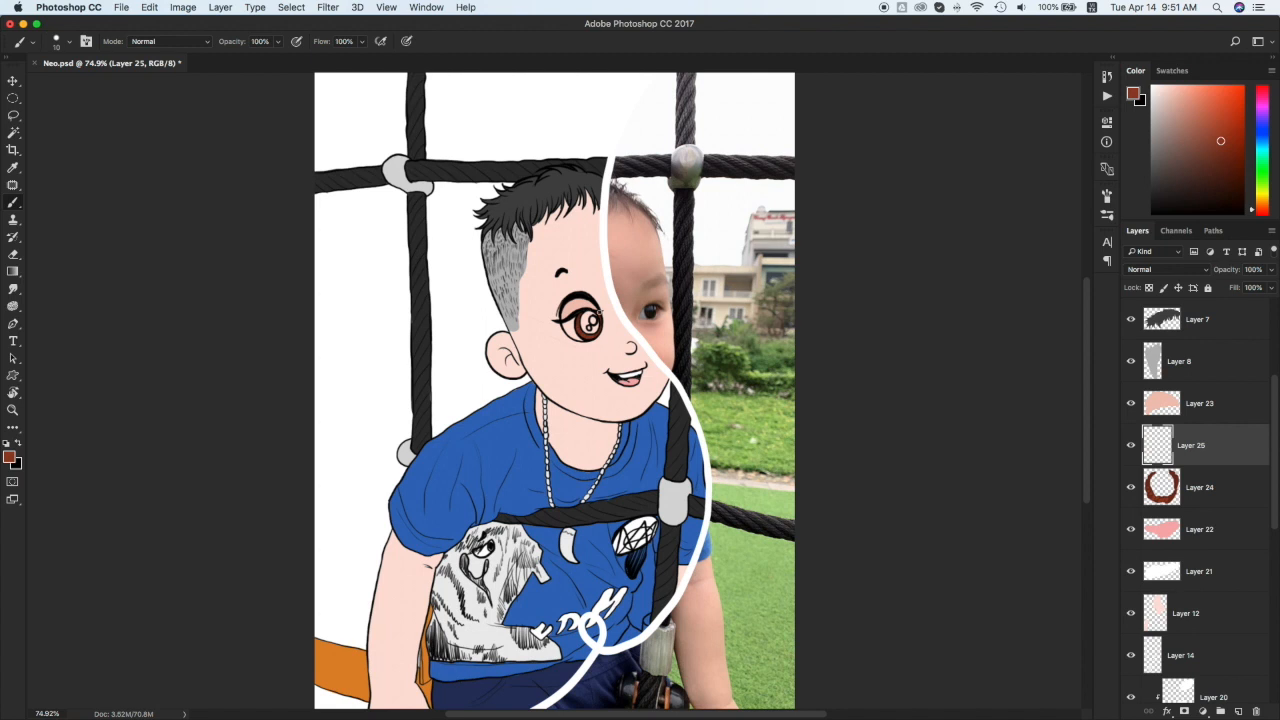
pyautogui.press('d')
pyautogui.moveTo(586, 320); pyautogui.dragTo(588, 328)
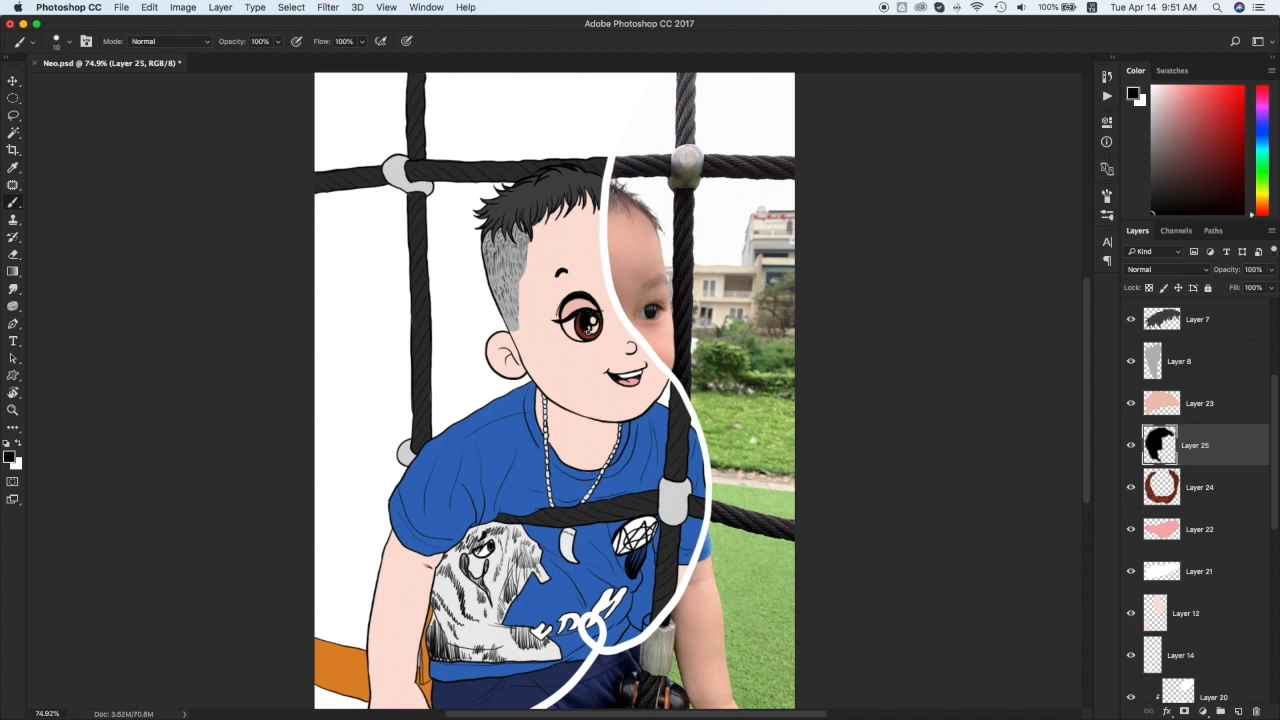
# Step: Add a new layer above Layer 22, beneath the iris, and paint the white of the eye
pyautogui.click(1200, 529)
pyautogui.press('super+alt+shift+n')
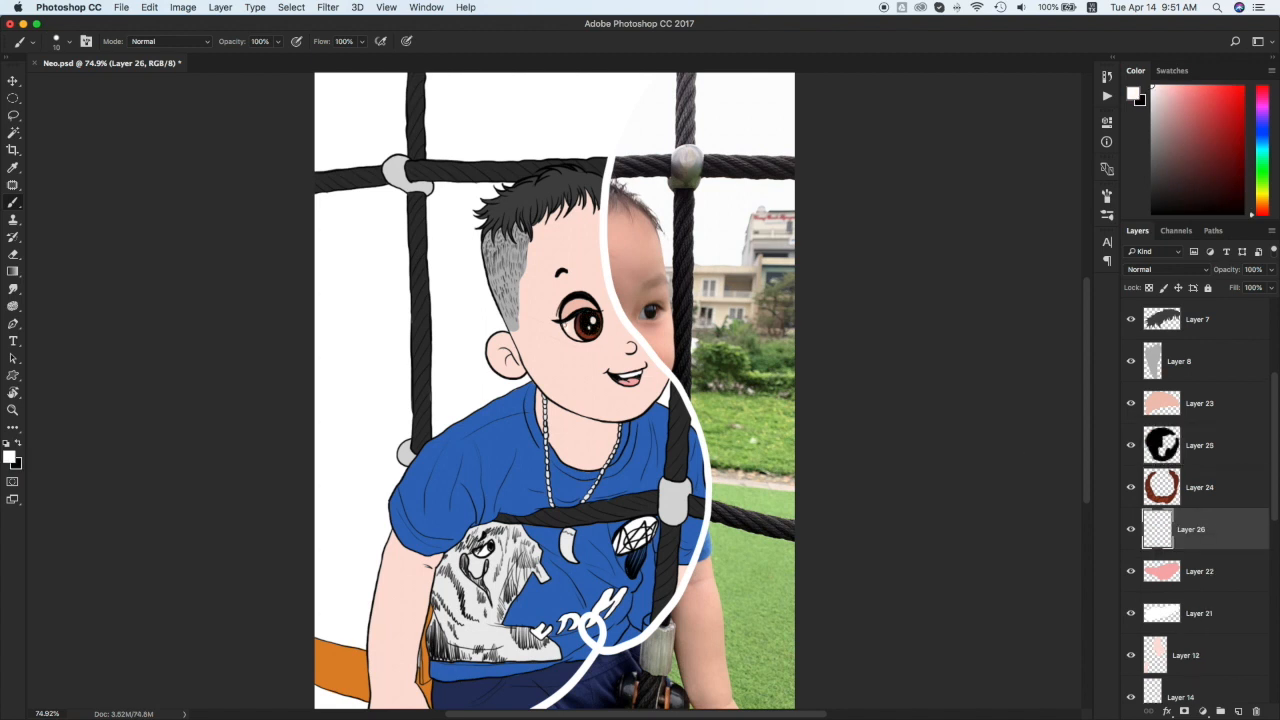
pyautogui.moveTo(574, 335); pyautogui.dragTo(582, 339)
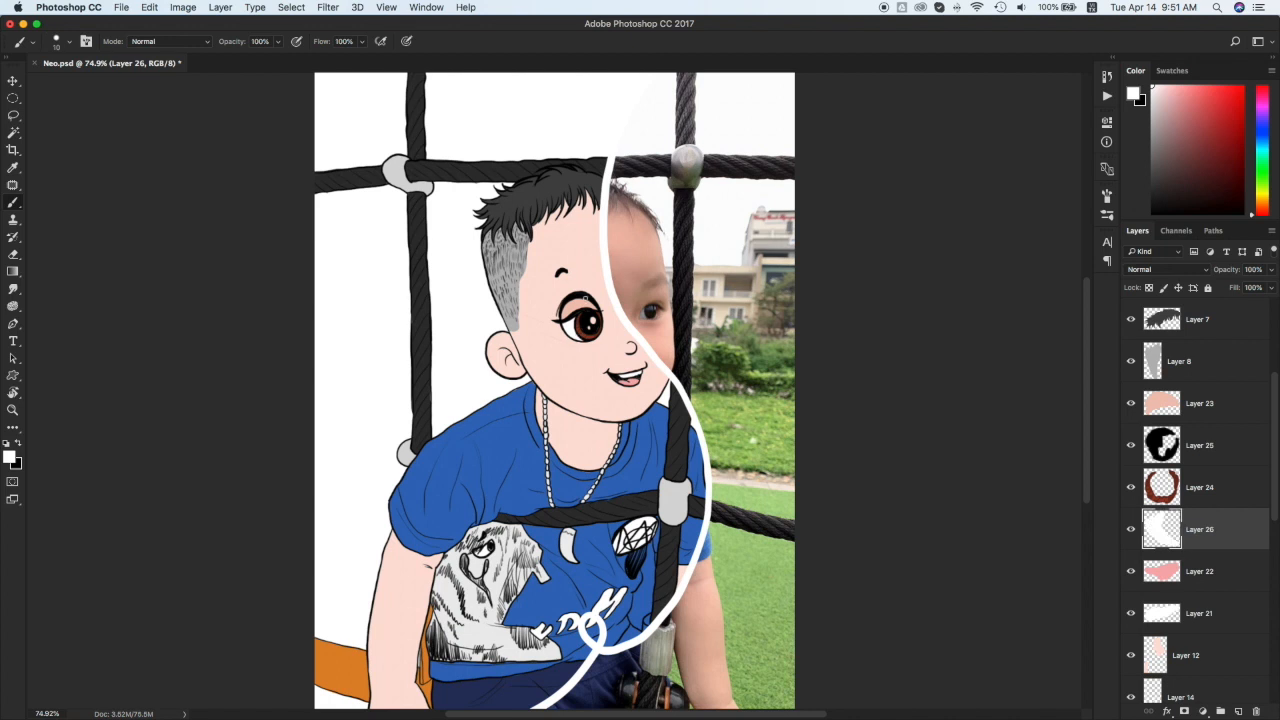
# Step: Pick the hair layer and switch to a soft-edged brush
pyautogui.keyDown('super'); pyautogui.click(570, 192); pyautogui.keyUp('super')
pyautogui.rightClick(717, 204)
pyautogui.click(660, 263)
pyautogui.click(90, 42)
pyautogui.click(90, 42)
pyautogui.click(90, 42)
# Step: Select the coloring layers from Layer 7 downward and lock their transparent pixels
pyautogui.scroll(5, 1210, 374)
pyautogui.moveTo(1276, 397)
pyautogui.mouseDown()
pyautogui.moveTo(1276, 652)
pyautogui.moveTo(1276, 397)
pyautogui.mouseUp()
pyautogui.keyDown('shift'); pyautogui.click(1200, 555); pyautogui.keyUp('shift')
pyautogui.click(1149, 288)
# Step: Paint soft blue highlights over the dark hair on Layer 7, using a lighter blue at 40% brush opacity for the brighter strands
pyautogui.click(1200, 532)
pyautogui.click(1262, 133)
pyautogui.click(1205, 91)
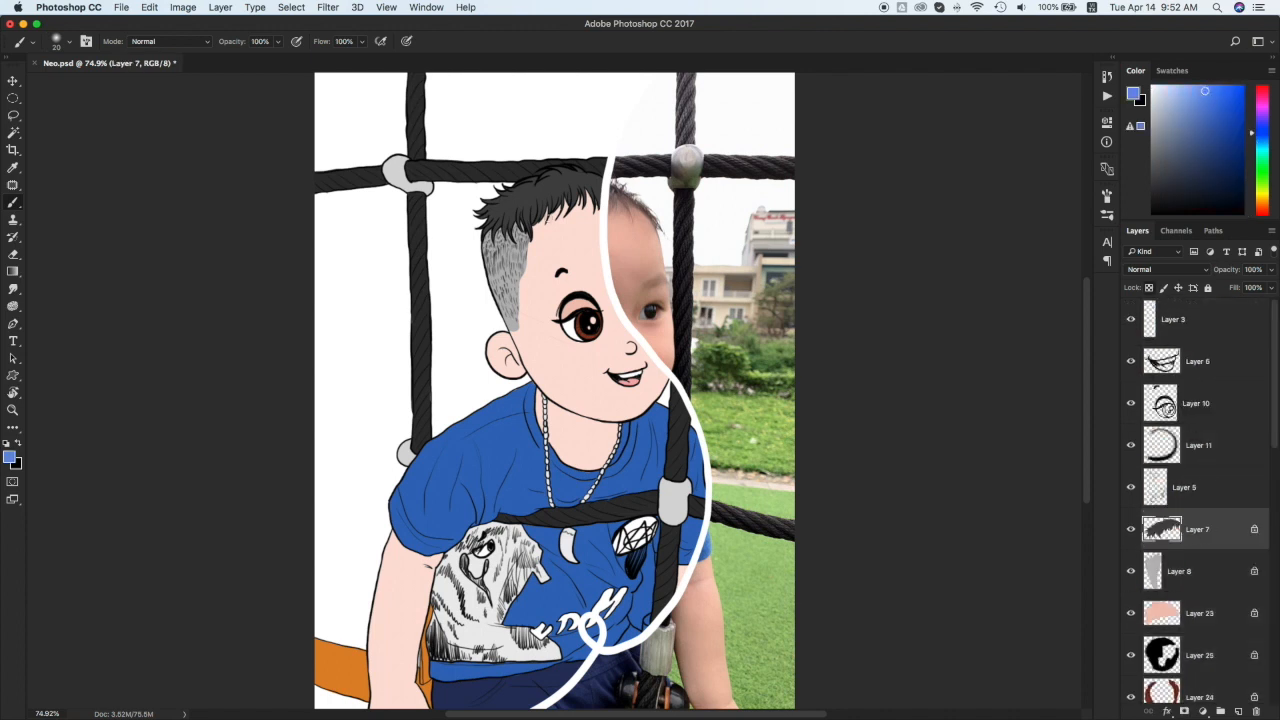
pyautogui.moveTo(573, 180)
pyautogui.mouseDown()
pyautogui.moveTo(543, 188)
pyautogui.moveTo(522, 232)
pyautogui.moveTo(493, 247)
pyautogui.moveTo(583, 158)
pyautogui.moveTo(502, 200)
pyautogui.moveTo(503, 238)
pyautogui.moveTo(570, 181)
pyautogui.mouseUp()
pyautogui.keyDown('alt'); pyautogui.click(531, 180); pyautogui.keyUp('alt')
pyautogui.keyDown('alt'); pyautogui.click(683, 180); pyautogui.keyUp('alt')
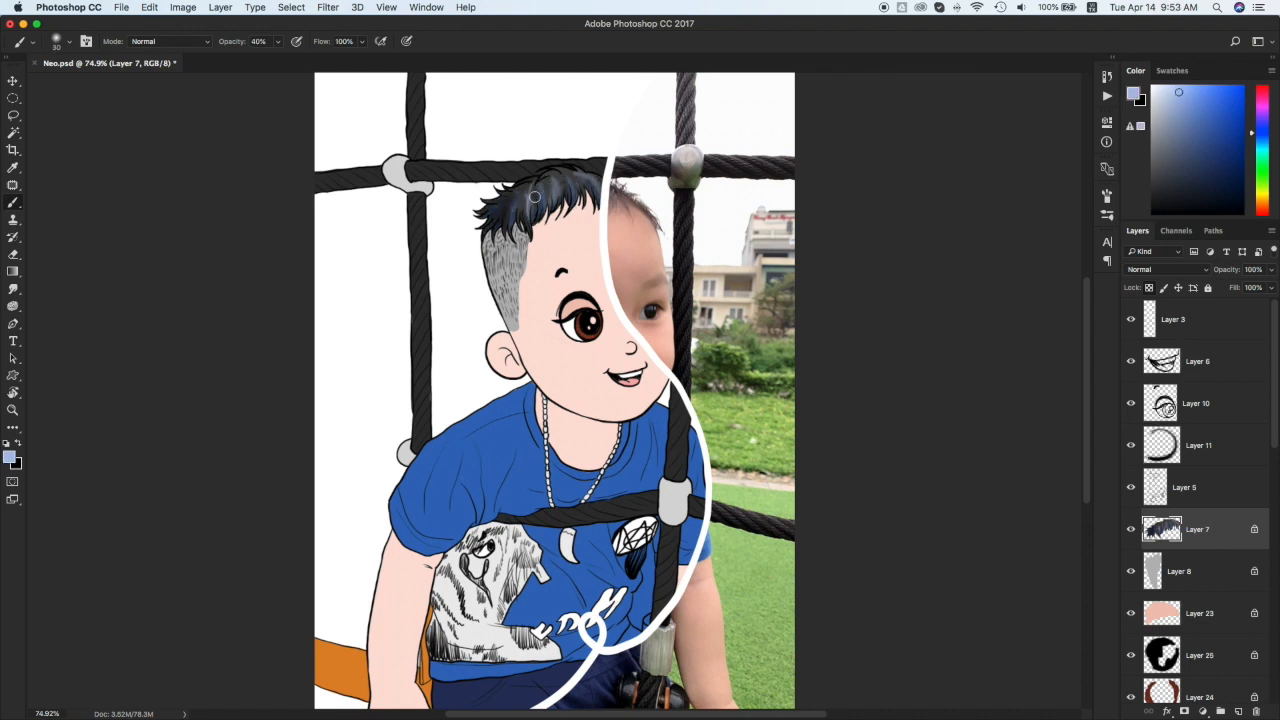
# Step: Deepen the dark strands of the top hair, and shade the gray side hair on Layer 8 using a sampled darker gray
pyautogui.keyDown('alt'); pyautogui.click(565, 176); pyautogui.keyUp('alt')
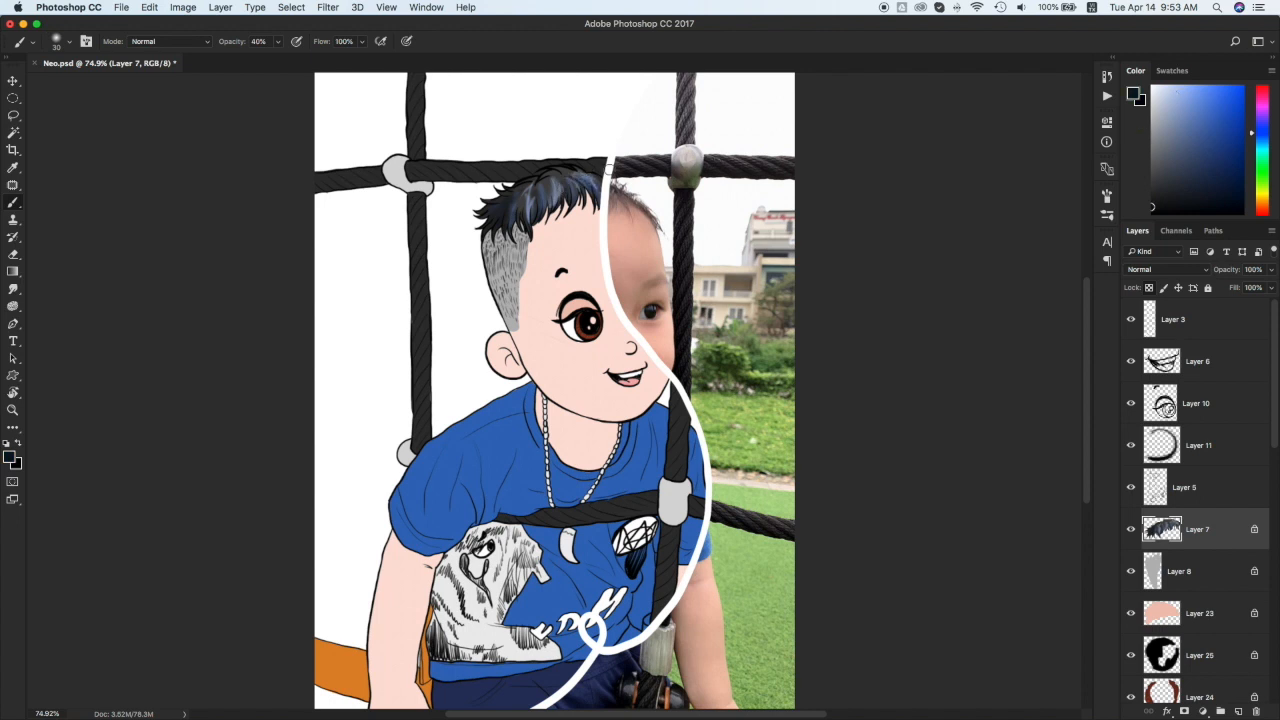
pyautogui.keyDown('super'); pyautogui.click(506, 264); pyautogui.keyUp('super')
pyautogui.keyDown('alt'); pyautogui.click(506, 264); pyautogui.keyUp('alt')
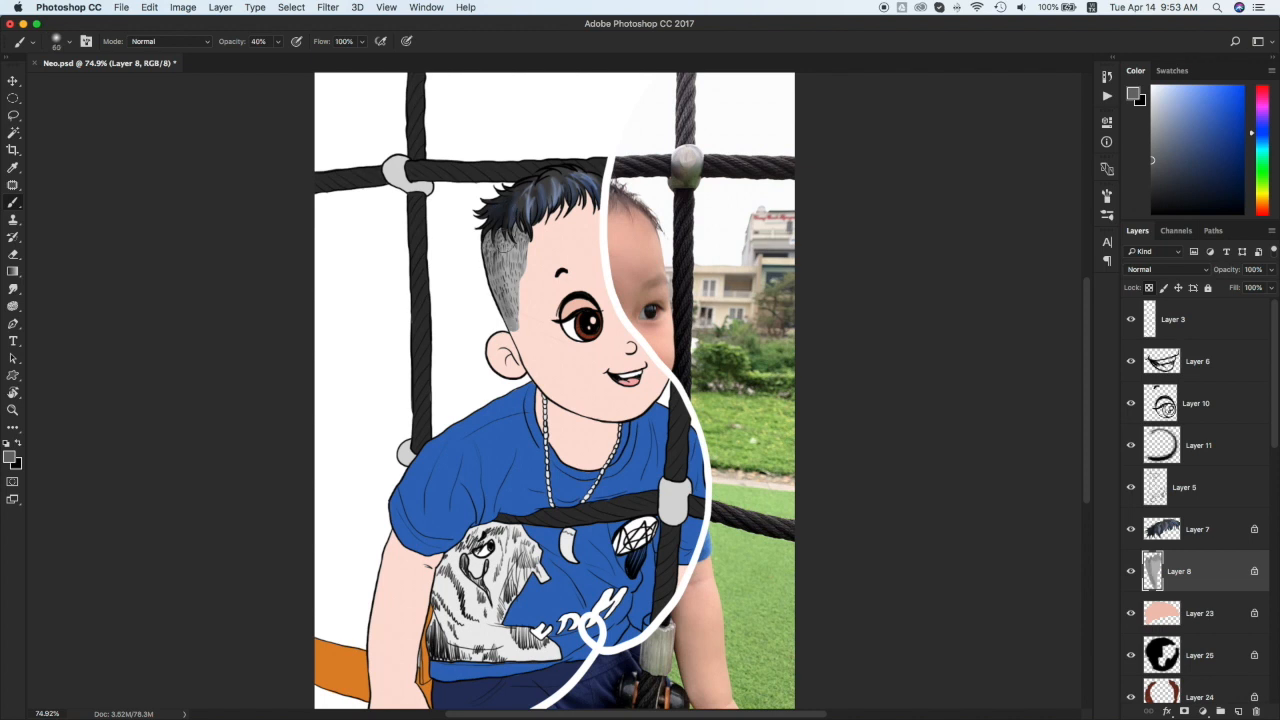
# Step: Shade the face, ear, neck and arm on Layer 12 with soft brownish pink and orange-red, and add white highlights
pyautogui.keyDown('super'); pyautogui.click(551, 344); pyautogui.keyUp('super')
pyautogui.keyDown('alt'); pyautogui.click(551, 344); pyautogui.keyUp('alt')
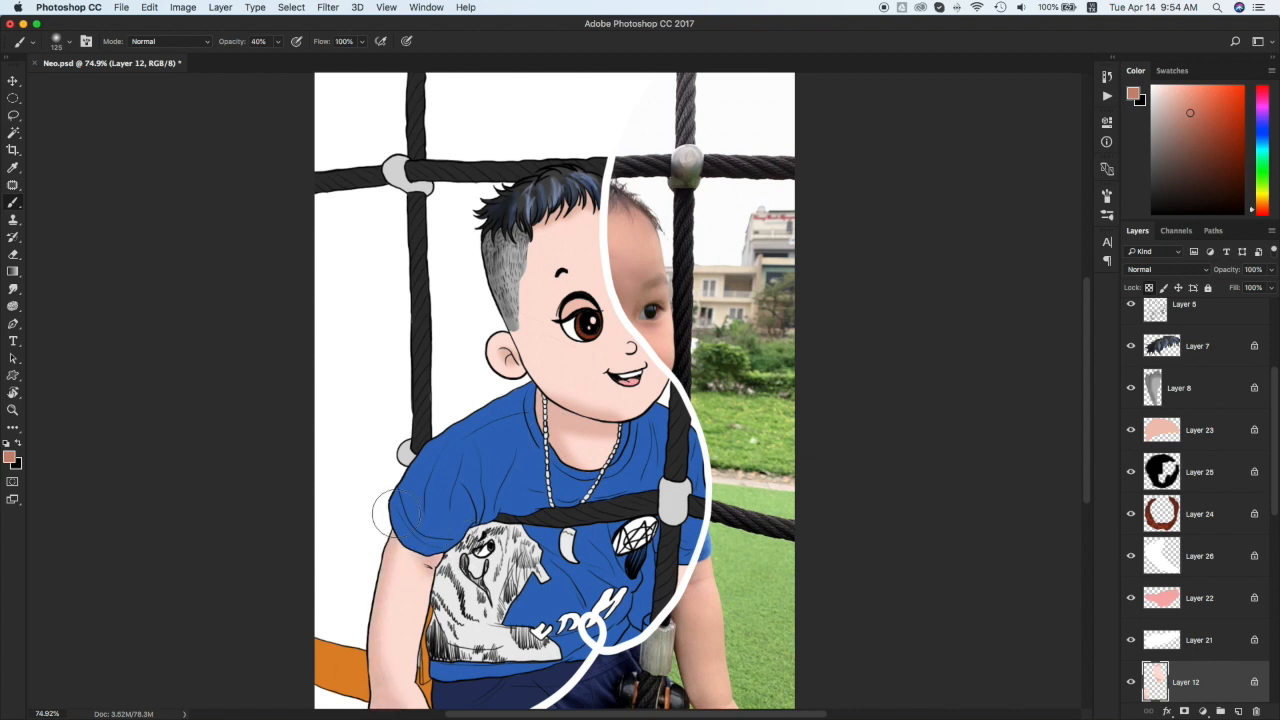
pyautogui.click(1203, 103)
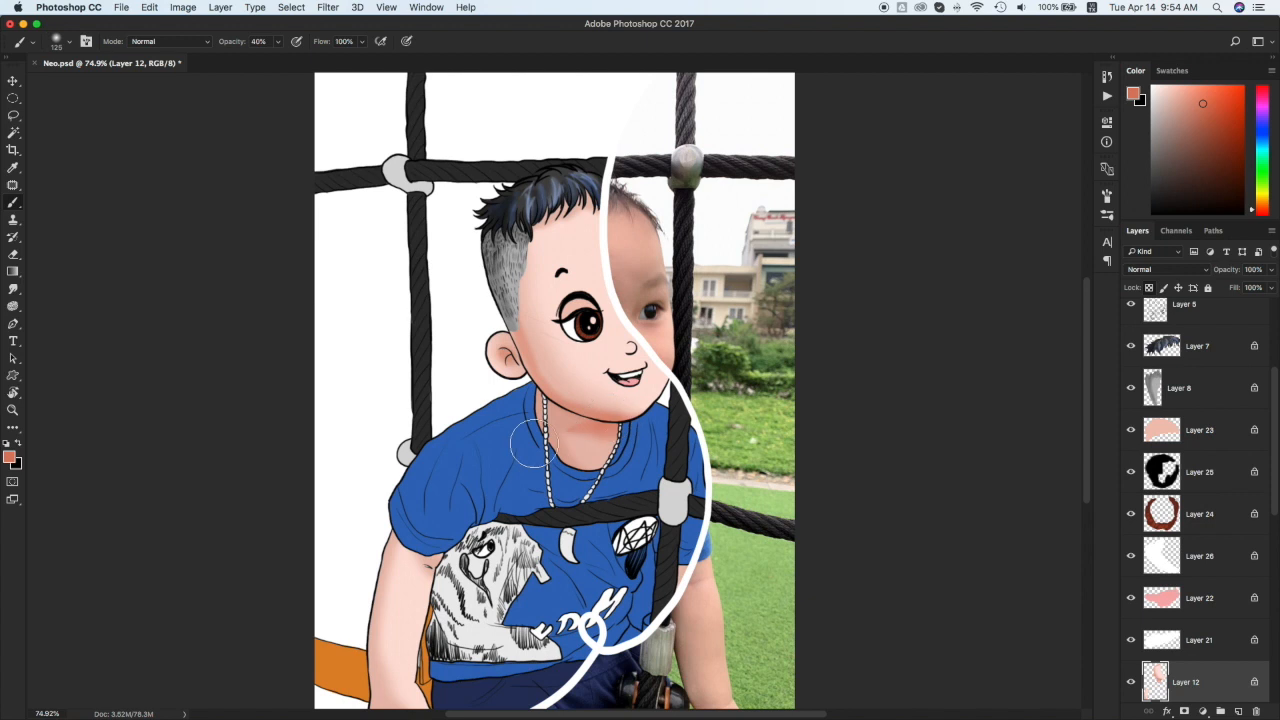
pyautogui.press('[')
pyautogui.press('[')
pyautogui.press('[')
pyautogui.press('[')
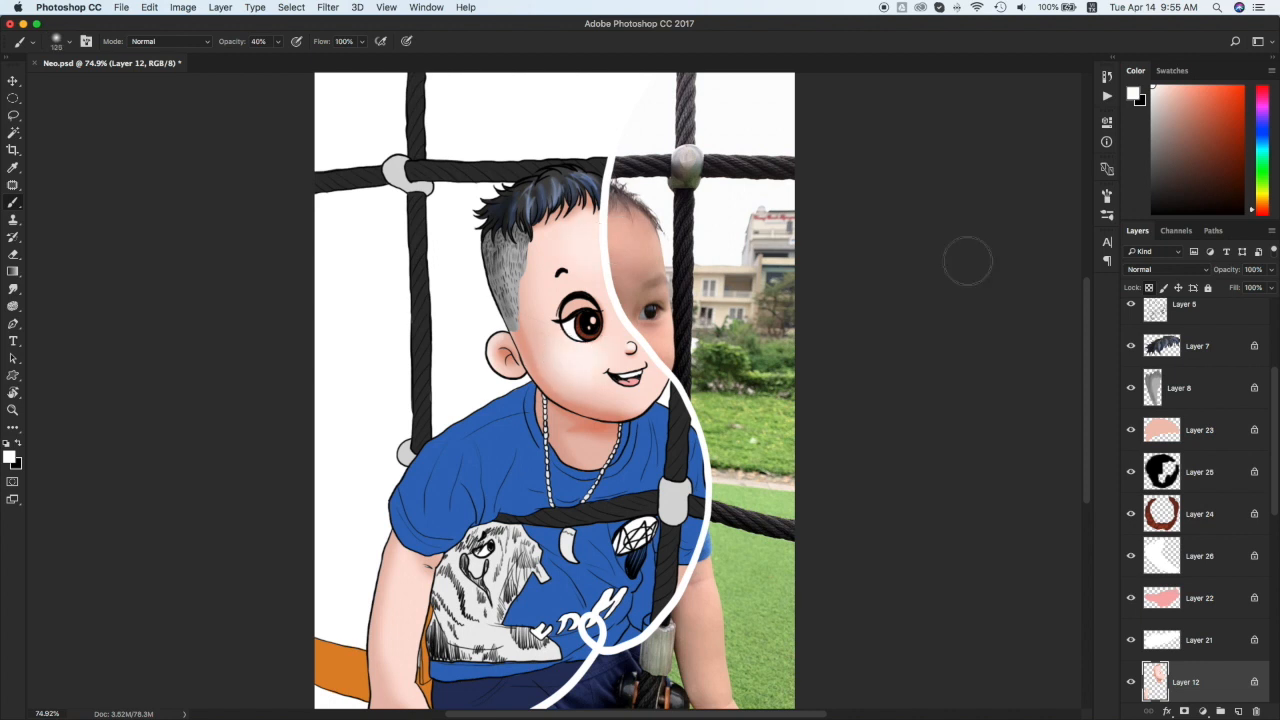
# Step: Paint a soft pink blush on the cheek on Layer 12 and add tiny white highlight strokes over it at 88% brush opacity
pyautogui.press(']')
pyautogui.press(']')
pyautogui.press(']')
pyautogui.press(']')
pyautogui.click(1205, 90)
pyautogui.click(1262, 92)
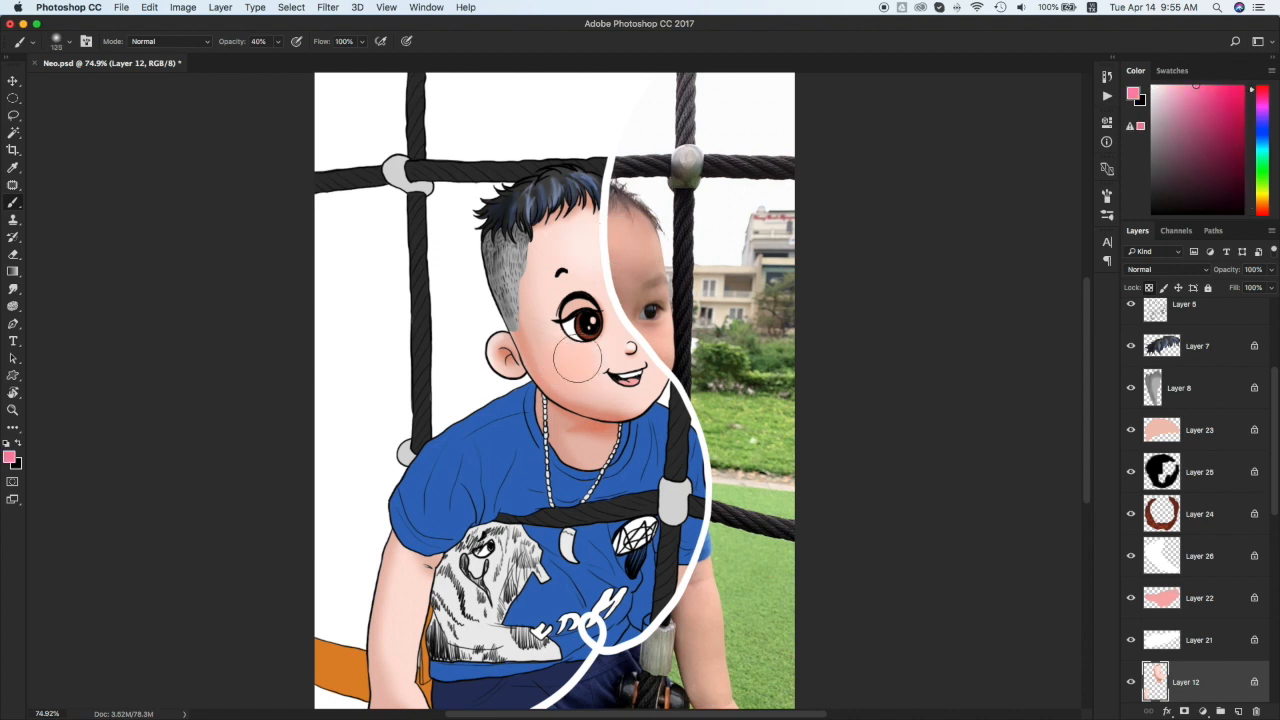
pyautogui.click(576, 355)
pyautogui.press('[')
pyautogui.press('[')
pyautogui.press('[')
pyautogui.press('[')
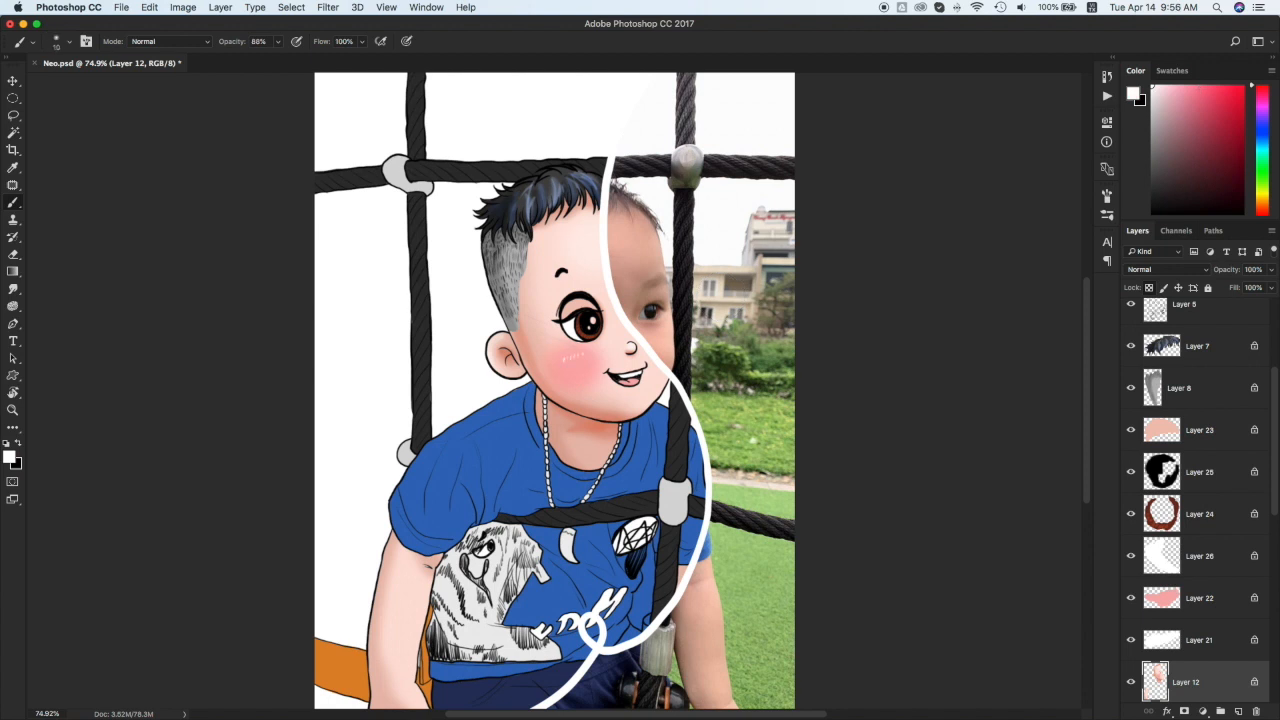
# Step: Shade the eyelid on Layer 23 at 40% brush opacity, adding a very pale pink for the lighter area
pyautogui.keyDown('super'); pyautogui.click(577, 306); pyautogui.keyUp('super')
pyautogui.keyDown('alt'); pyautogui.click(578, 315); pyautogui.keyUp('alt')
pyautogui.press('4')
pyautogui.press(']')
pyautogui.press(']')
pyautogui.press(']')
pyautogui.press(']')
pyautogui.moveTo(562, 322); pyautogui.dragTo(603, 296)
pyautogui.click(1158, 84)
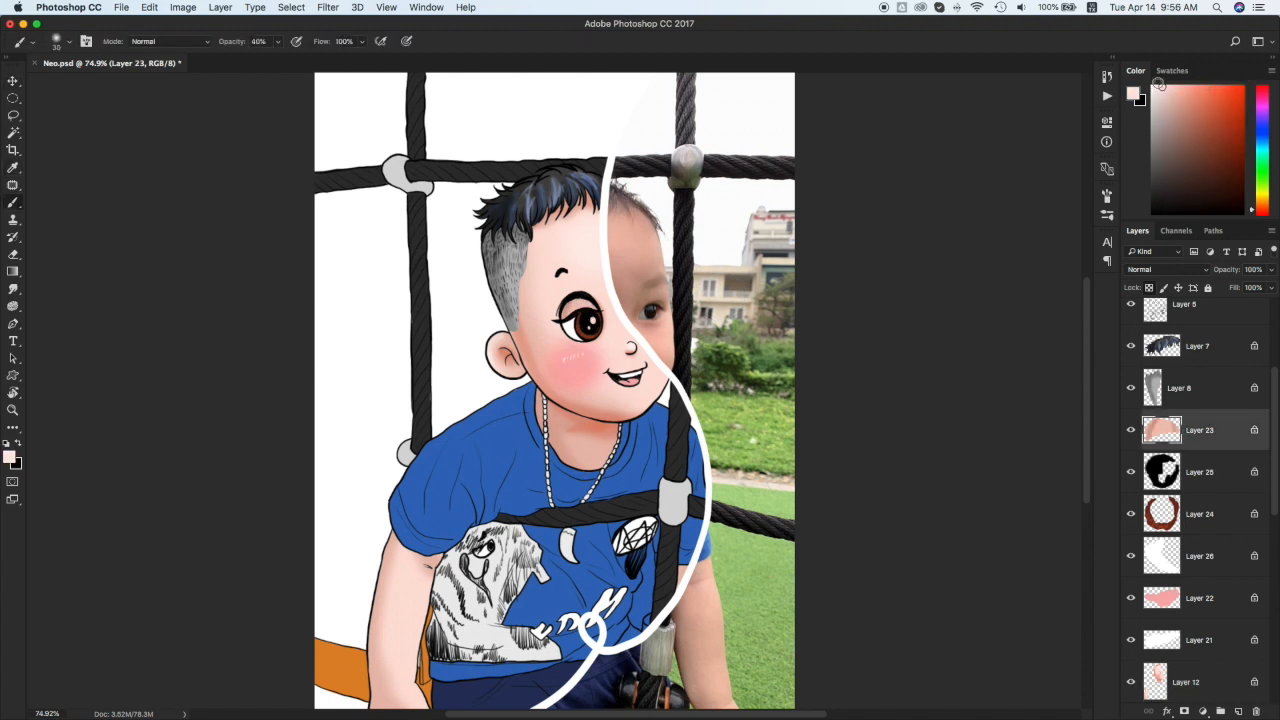
# Step: Return to the skin on Layer 12 and paint pale pink highlights on the neck
pyautogui.keyDown('super'); pyautogui.click(606, 338); pyautogui.keyUp('super')
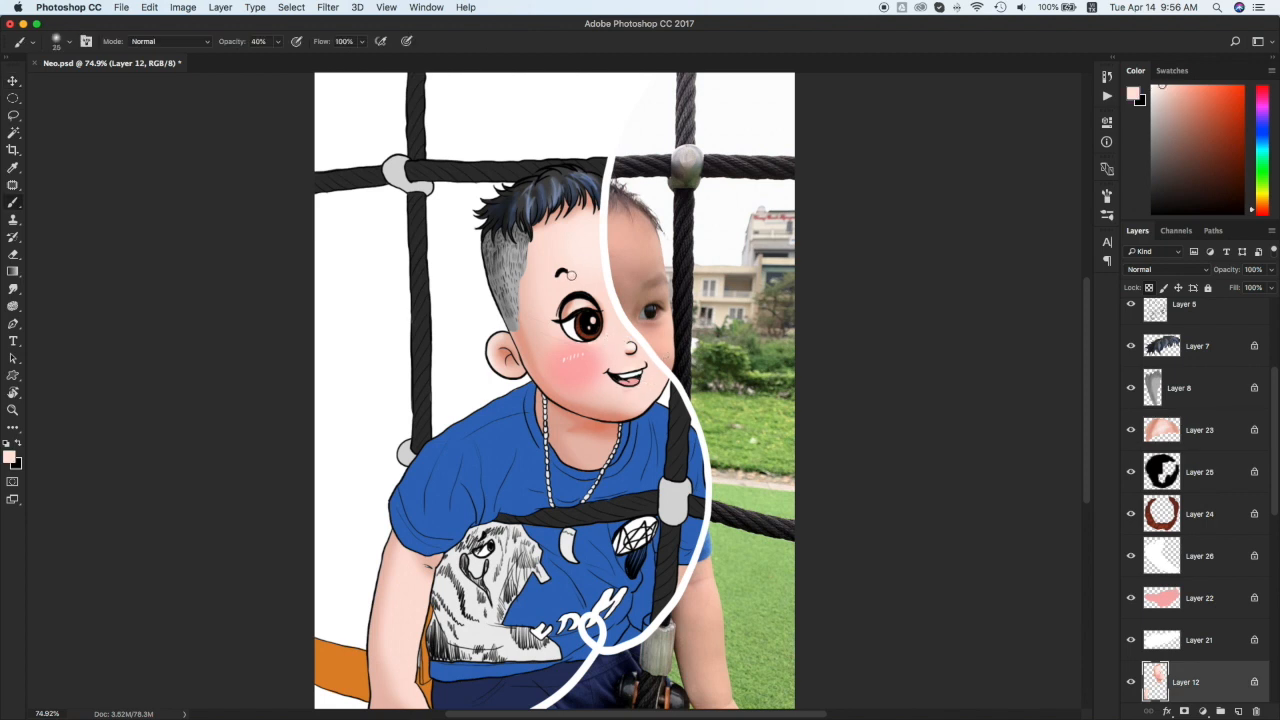
pyautogui.press(']')
pyautogui.moveTo(567, 457); pyautogui.dragTo(594, 459)
# Step: Shade the crescent-shaped white shirt print on Layer 14 in gray with a smaller brush
pyautogui.keyDown('super'); pyautogui.click(569, 545); pyautogui.keyUp('super')
pyautogui.click(1152, 129)
pyautogui.press('[')
pyautogui.press('[')
pyautogui.press('[')
pyautogui.press('[')
pyautogui.press('[')
pyautogui.moveTo(567, 531); pyautogui.dragTo(583, 551)
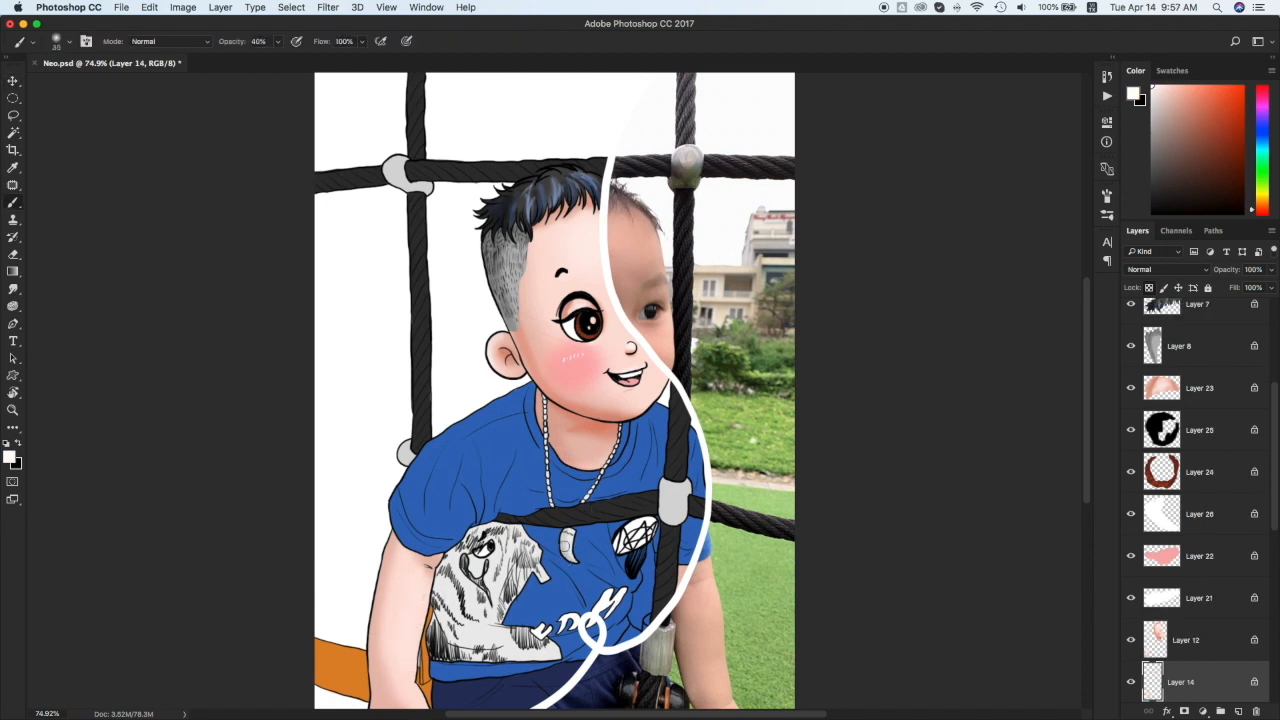
# Step: Shade the animal print on the shirt in soft gray with a much larger brush
pyautogui.keyDown('super'); pyautogui.click(496, 572); pyautogui.keyUp('super')
pyautogui.press(']')
pyautogui.press(']')
pyautogui.press(']')
pyautogui.press(']')
pyautogui.press(']')
pyautogui.press(']')
pyautogui.press(']')
pyautogui.press(']')
pyautogui.press(']')
pyautogui.press(']')
pyautogui.press(']')
pyautogui.moveTo(496, 580); pyautogui.dragTo(514, 562)
# Step: Tint the back and side of the animal print on Layer 19 with yellow
pyautogui.click(1172, 71)
pyautogui.click(1260, 104)
pyautogui.moveTo(440, 590)
pyautogui.mouseDown()
pyautogui.moveTo(446, 572)
pyautogui.moveTo(470, 598)
pyautogui.mouseUp()
# Step: Paint soft dark blue shadows across the blue shirt on Layer 13, over its lower front and shoulder
pyautogui.keyDown('super'); pyautogui.click(618, 520); pyautogui.keyUp('super')
pyautogui.keyDown('alt'); pyautogui.click(618, 522); pyautogui.keyUp('alt')
pyautogui.click(1140, 136)
pyautogui.press('b')
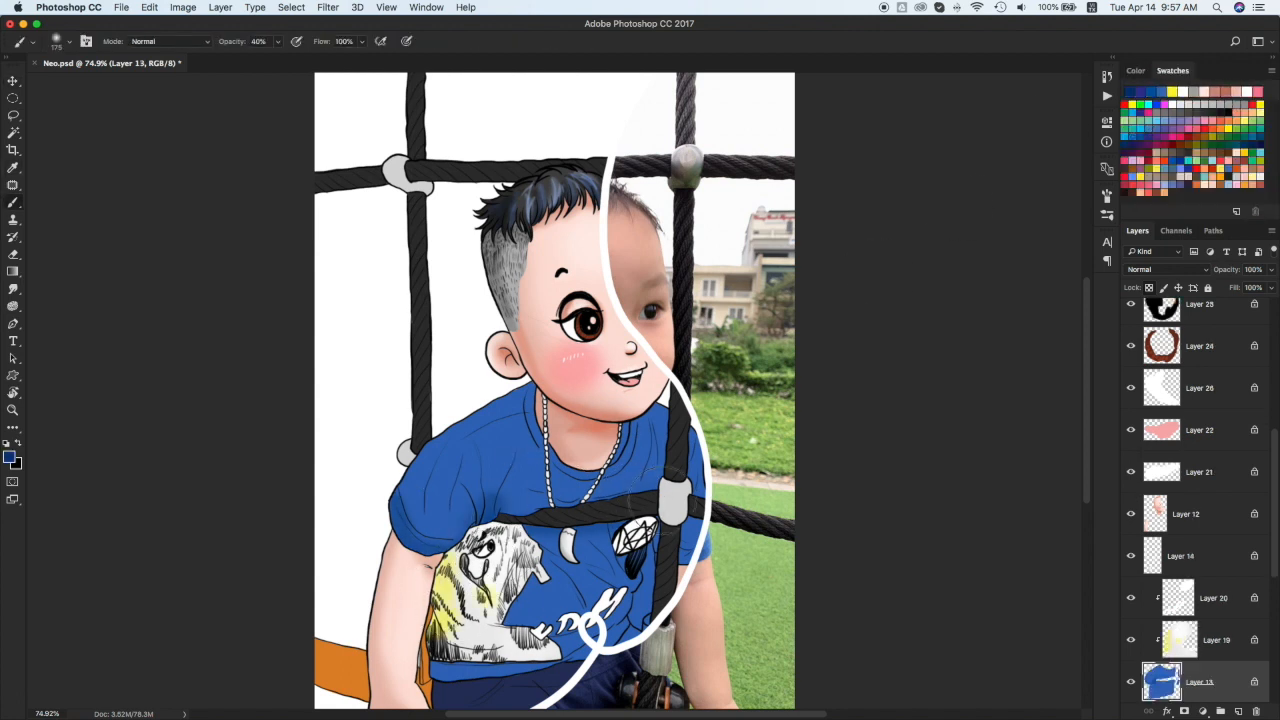
pyautogui.moveTo(622, 624)
pyautogui.mouseDown()
pyautogui.moveTo(480, 668)
pyautogui.moveTo(522, 598)
pyautogui.mouseUp()
pyautogui.moveTo(411, 463); pyautogui.dragTo(530, 390)
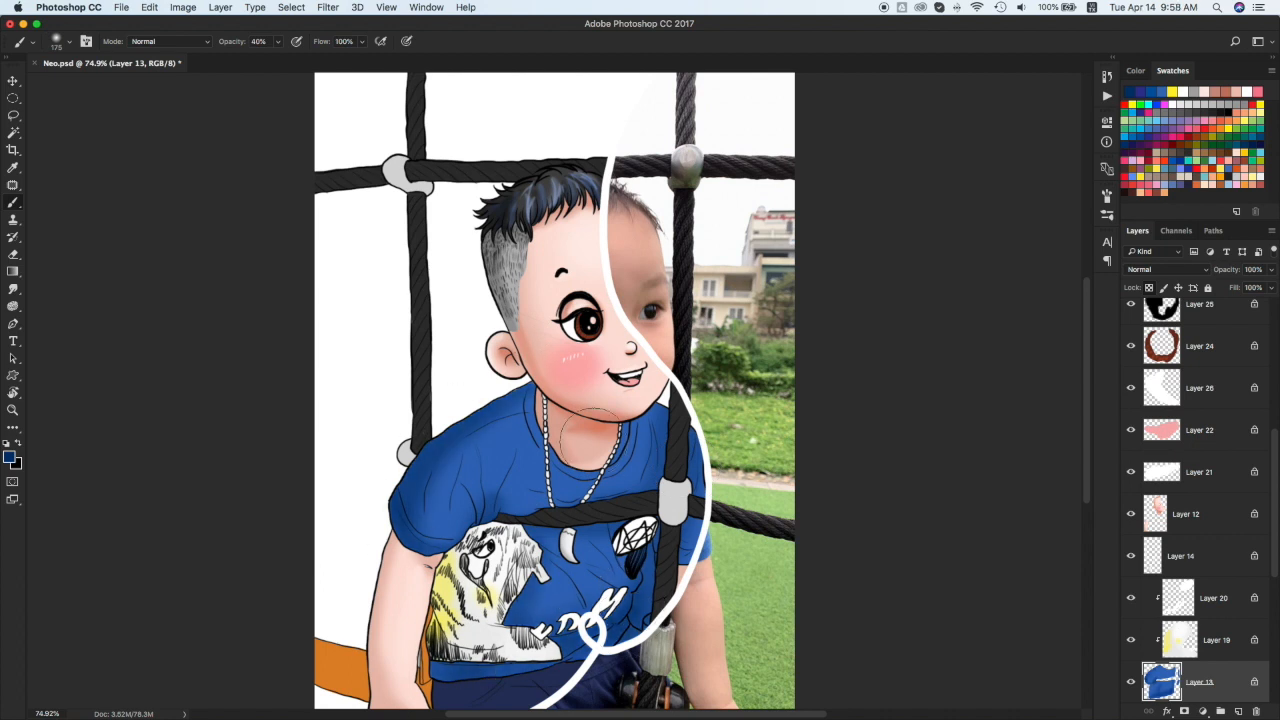
# Step: Paint light blue highlights along the folds, collar and shoulders of the shirt on Layer 13
pyautogui.click(1141, 74)
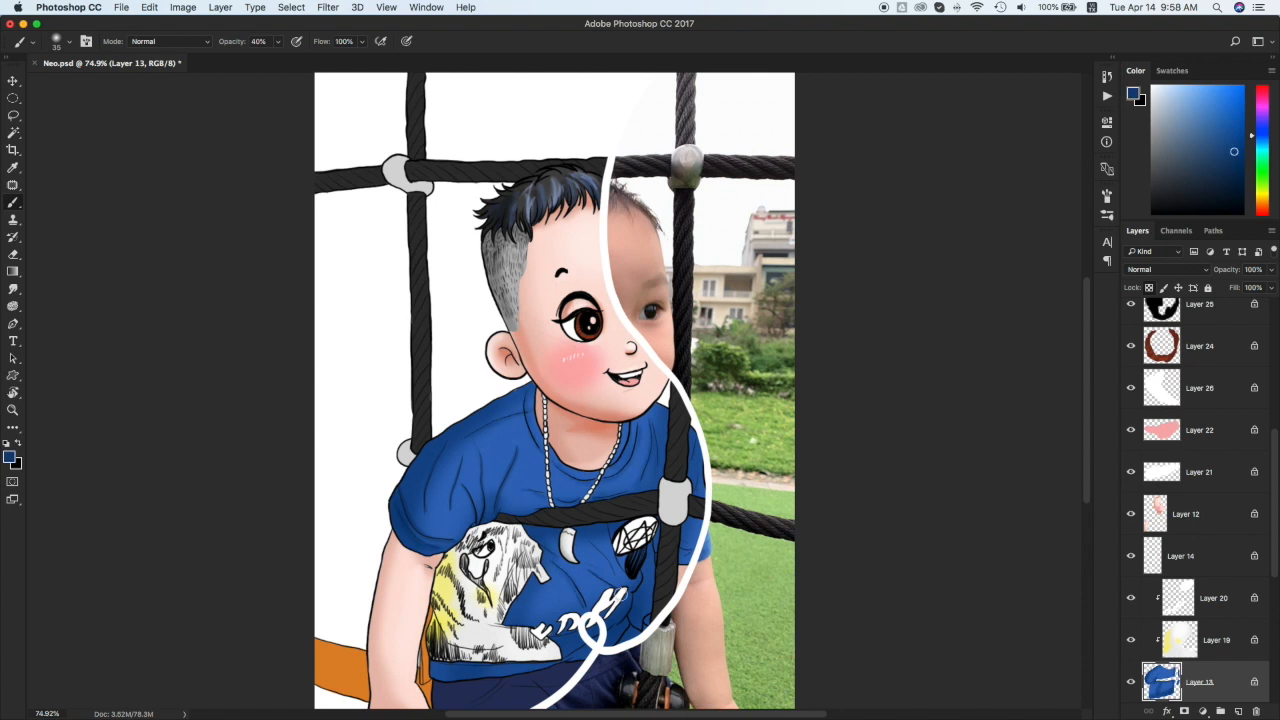
pyautogui.click(1219, 112)
pyautogui.click(1197, 88)
pyautogui.moveTo(533, 398); pyautogui.dragTo(631, 424)
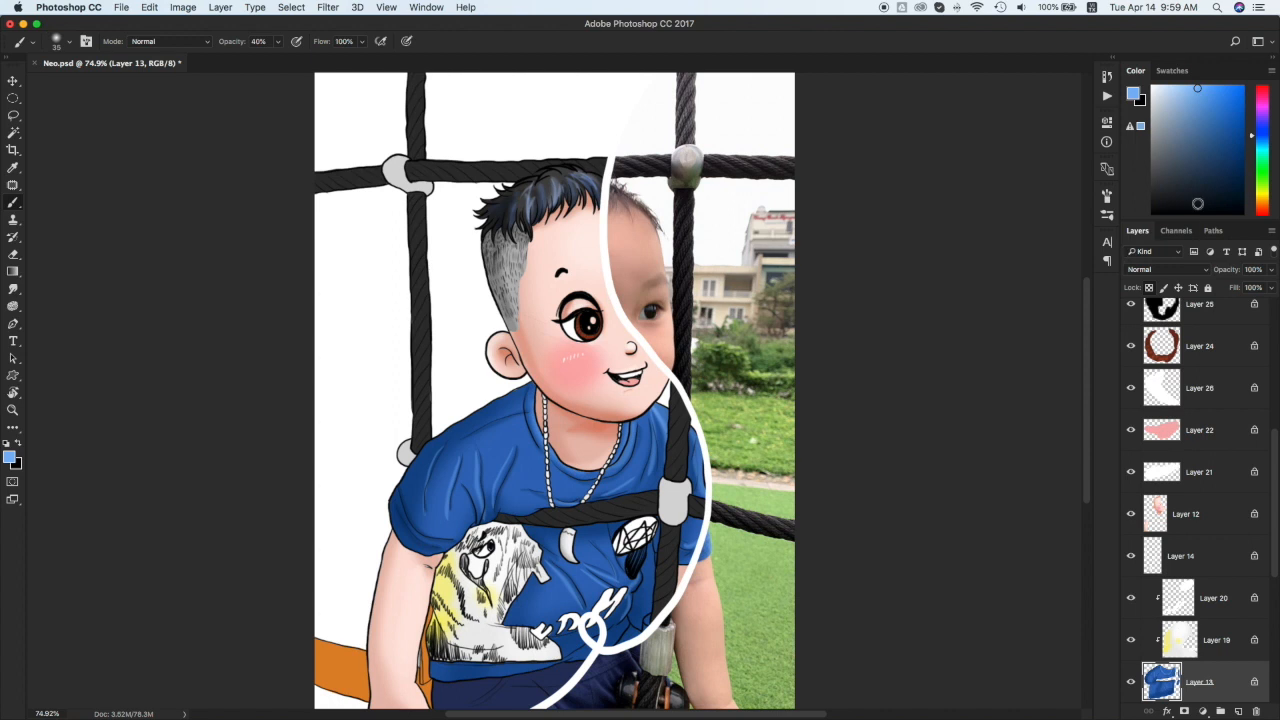
pyautogui.moveTo(439, 437); pyautogui.dragTo(668, 580)
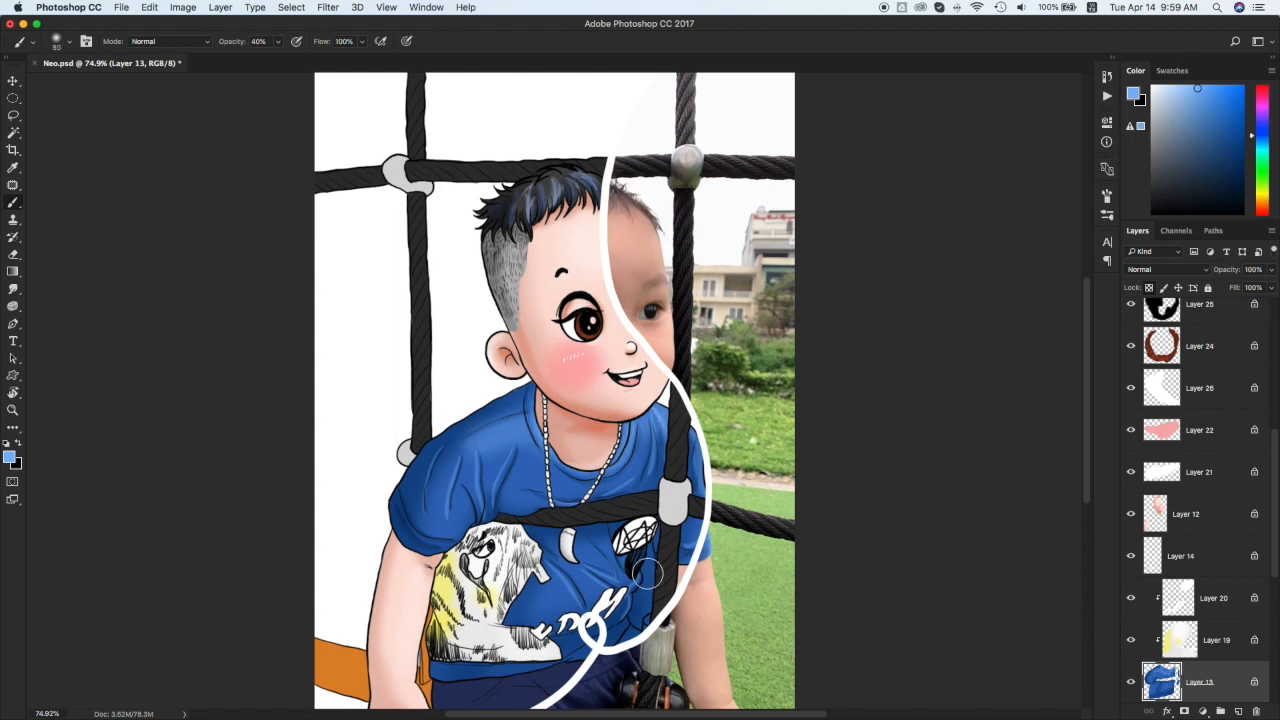
# Step: Paint soft lighter blue highlights on the navy trousers on Layer 15
pyautogui.keyDown('super'); pyautogui.click(575, 685); pyautogui.keyUp('super')
pyautogui.keyDown('alt'); pyautogui.click(560, 688); pyautogui.keyUp('alt')
pyautogui.click(1190, 116)
pyautogui.moveTo(522, 692)
pyautogui.mouseDown()
pyautogui.moveTo(431, 692)
pyautogui.moveTo(557, 631)
pyautogui.moveTo(604, 628)
pyautogui.mouseUp()
pyautogui.moveTo(515, 645); pyautogui.dragTo(485, 650)
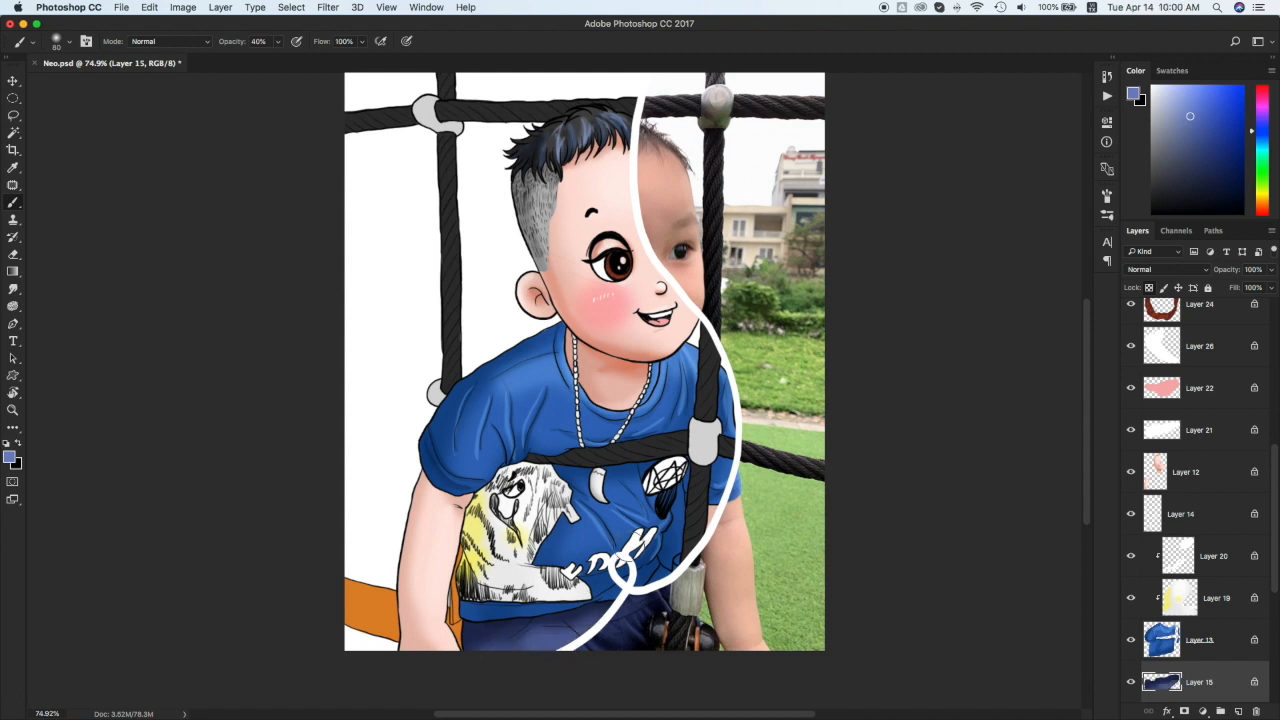
# Step: Shade the rope connectors on Layer 17 with gray and add white highlights to them
pyautogui.keyDown('super'); pyautogui.click(704, 440); pyautogui.keyUp('super')
pyautogui.keyDown('alt'); pyautogui.click(430, 113); pyautogui.keyUp('alt')
pyautogui.click(1152, 140)
pyautogui.moveTo(424, 112); pyautogui.dragTo(434, 130)
pyautogui.moveTo(713, 456); pyautogui.dragTo(720, 433)
pyautogui.moveTo(727, 387); pyautogui.dragTo(697, 525)
pyautogui.click(1152, 87)
pyautogui.moveTo(398, 246); pyautogui.dragTo(404, 254)
pyautogui.moveTo(674, 573); pyautogui.dragTo(673, 558)
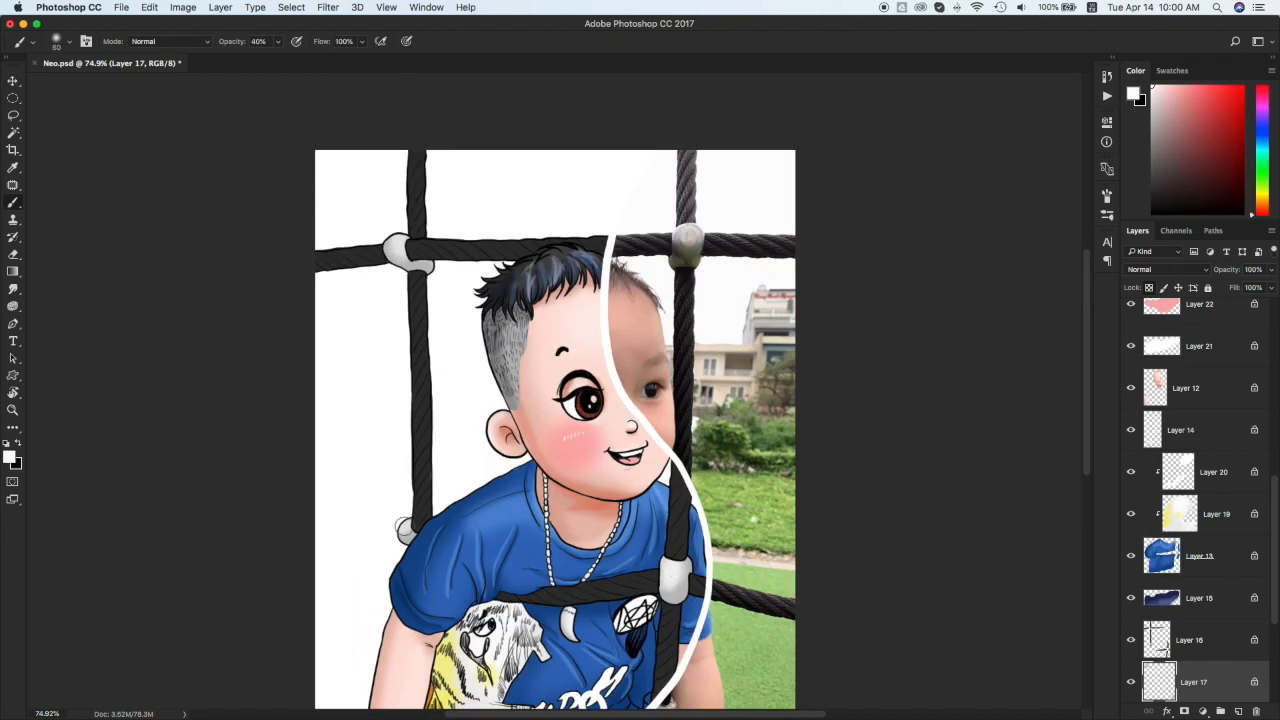
pyautogui.moveTo(414, 255); pyautogui.dragTo(427, 264)
pyautogui.moveTo(668, 594); pyautogui.dragTo(681, 584)
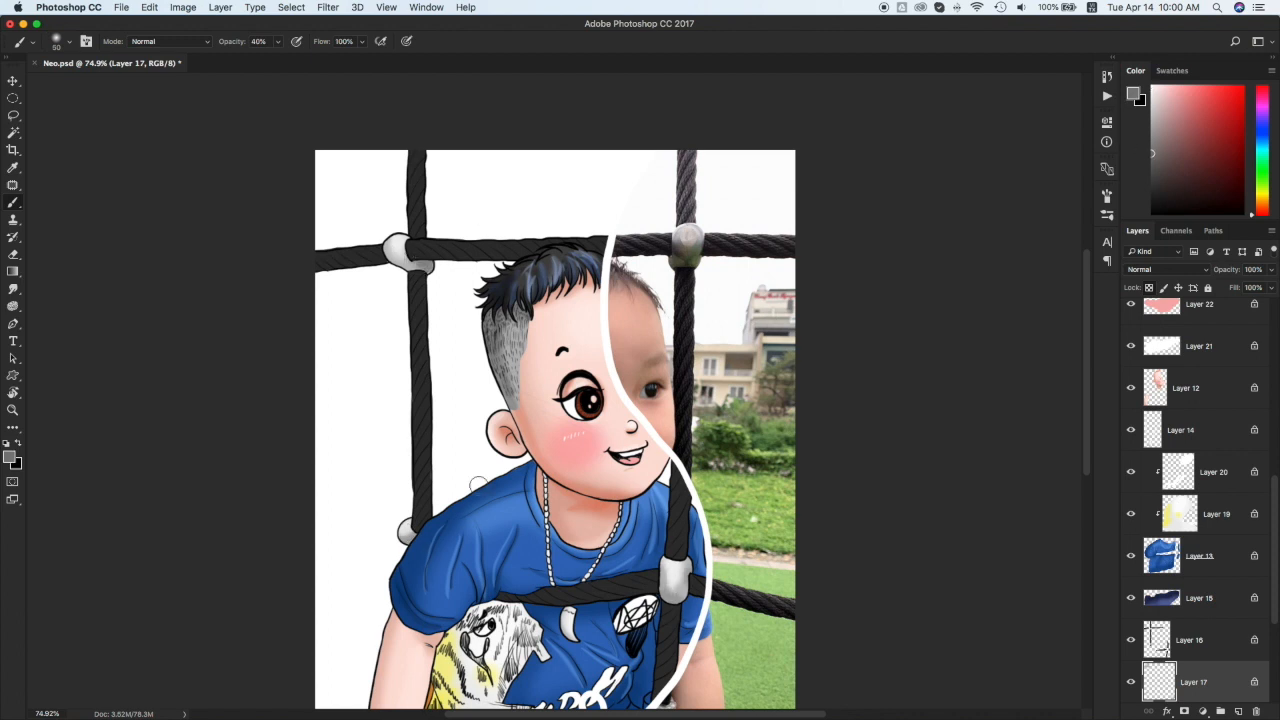
# Step: Paint gray and lighter gray highlights along the black ropes on Layer 16
pyautogui.keyDown('super'); pyautogui.click(424, 243); pyautogui.keyUp('super')
pyautogui.press('b')
pyautogui.moveTo(422, 152); pyautogui.dragTo(429, 524)
pyautogui.click(1152, 126)
pyautogui.moveTo(374, 250); pyautogui.dragTo(318, 260)
pyautogui.moveTo(414, 244)
pyautogui.mouseDown()
pyautogui.moveTo(606, 245)
pyautogui.moveTo(416, 243)
pyautogui.mouseUp()
pyautogui.moveTo(686, 488); pyautogui.dragTo(683, 554)
pyautogui.moveTo(677, 608); pyautogui.dragTo(675, 678)
pyautogui.moveTo(655, 578); pyautogui.dragTo(576, 583)
pyautogui.moveTo(695, 422); pyautogui.dragTo(703, 332)
pyautogui.scroll(-2, 668, 547)
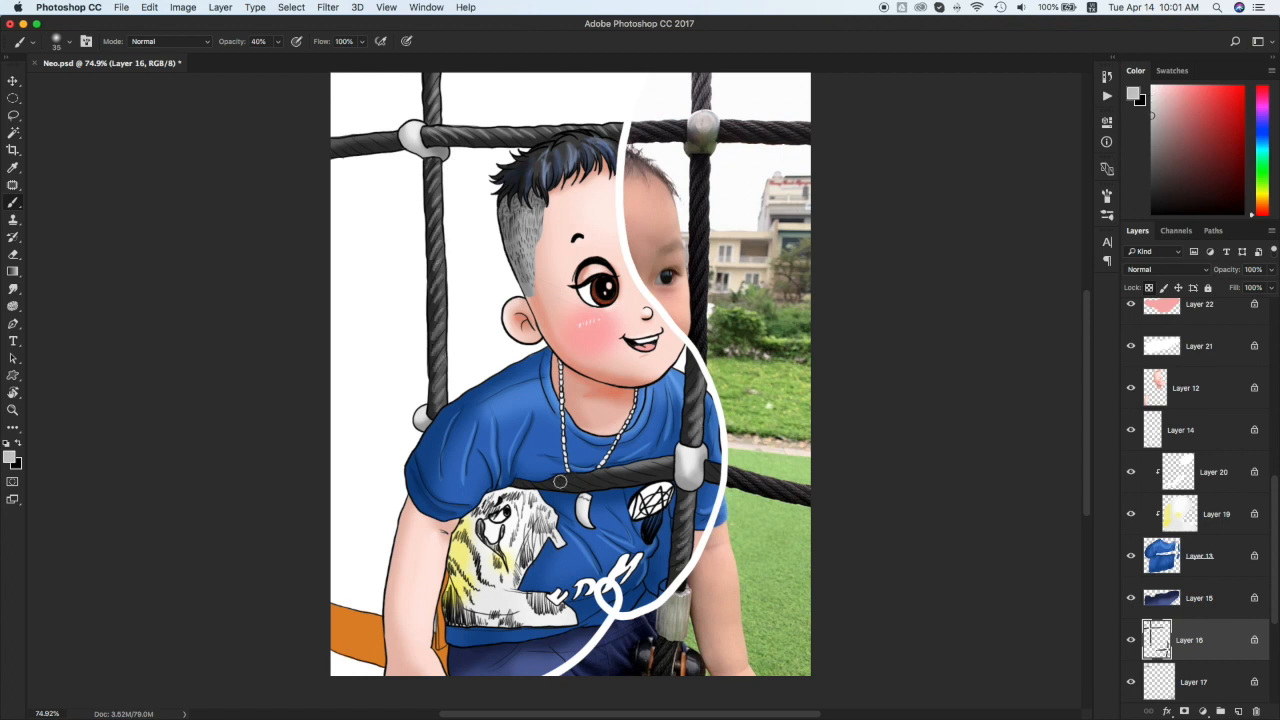
# Step: Shade the orange bars on Layer 18 with dark orange and brighten them with yellow using a larger brush
pyautogui.keyDown('super'); pyautogui.click(441, 603); pyautogui.keyUp('super')
pyautogui.keyDown('alt'); pyautogui.click(441, 603); pyautogui.keyUp('alt')
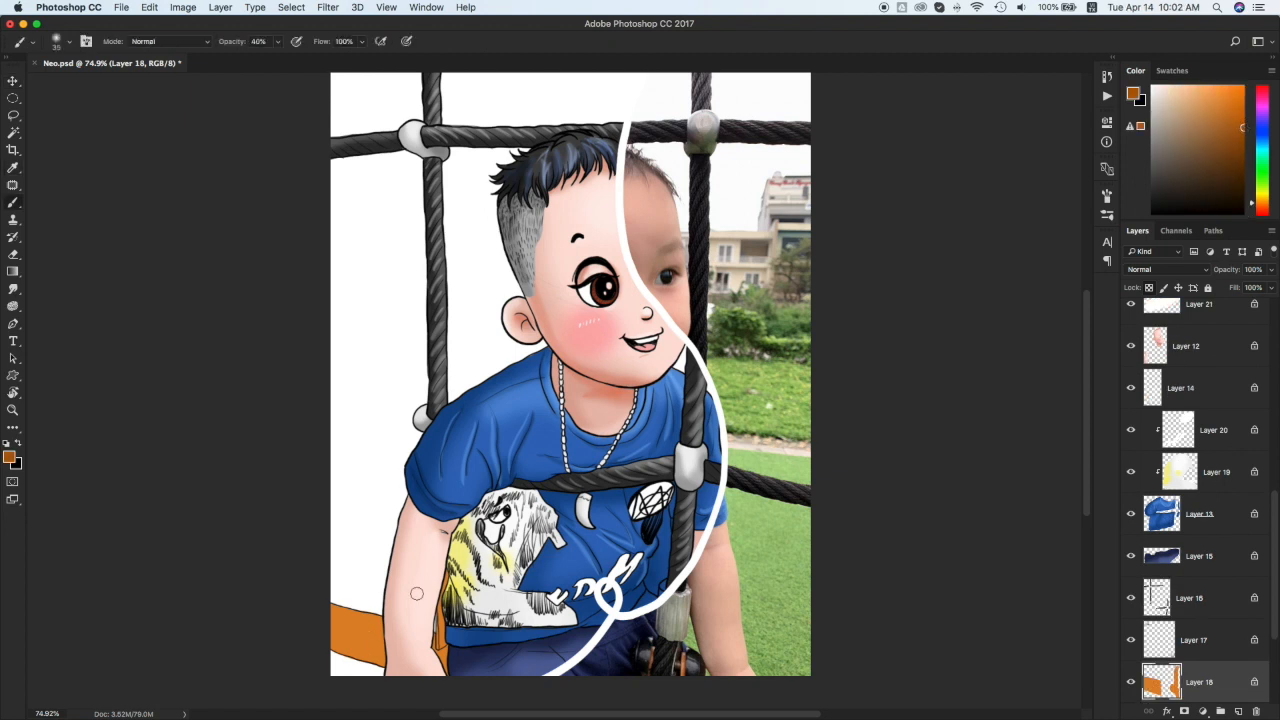
pyautogui.moveTo(363, 660)
pyautogui.mouseDown()
pyautogui.moveTo(336, 643)
pyautogui.moveTo(382, 653)
pyautogui.moveTo(376, 637)
pyautogui.mouseUp()
pyautogui.click(1172, 71)
pyautogui.click(1262, 104)
pyautogui.press(']')
pyautogui.press(']')
pyautogui.press(']')
pyautogui.press(']')
# Step: Select the white backdrop on Layer 4 and hide it to reveal the photo background
pyautogui.scroll(-2, 466, 641)
pyautogui.press('v')
pyautogui.click(412, 443)
pyautogui.click(1129, 684)
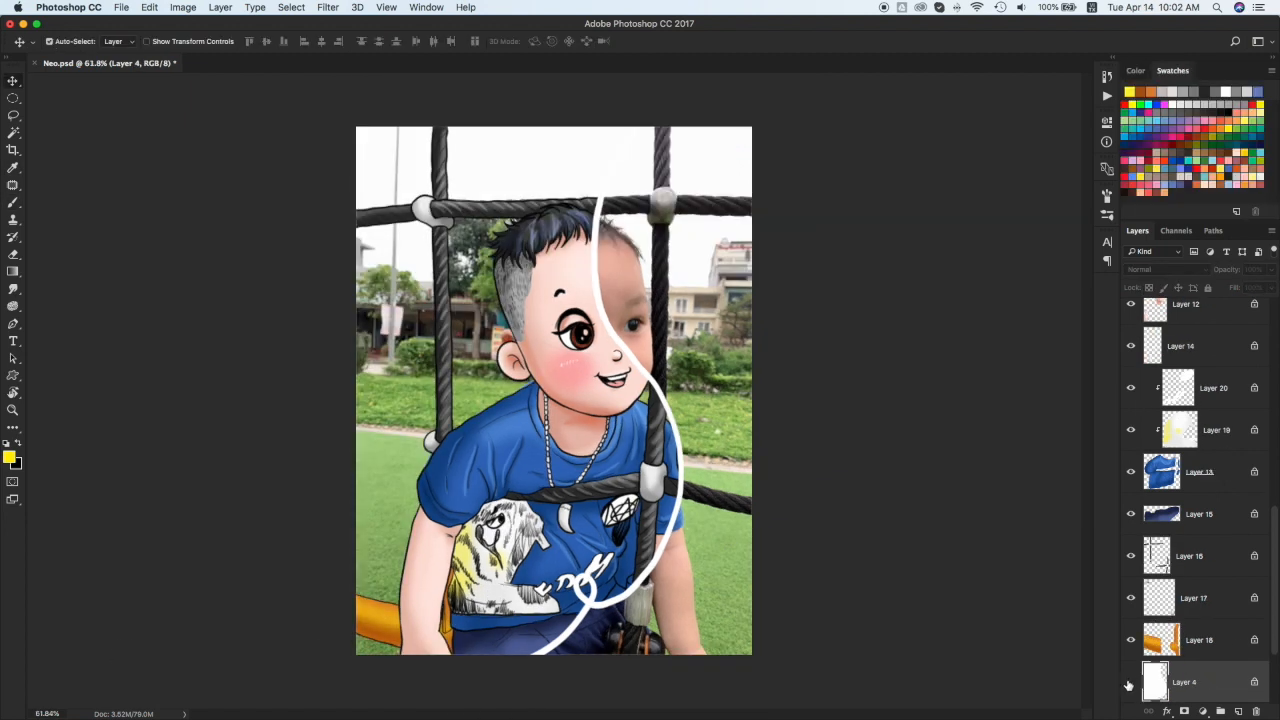
# Step: Add a new layer above Layer 4, outline the lower lawn freehand, and fill it with the light green sampled from the photo
pyautogui.click(1238, 711)
pyautogui.press('i')
pyautogui.click(397, 467)
pyautogui.press('l')
pyautogui.moveTo(346, 430)
pyautogui.mouseDown()
pyautogui.moveTo(538, 549)
pyautogui.moveTo(277, 457)
pyautogui.mouseUp()
pyautogui.hotkey('alt', 'BackSpace')
# Step: Add another layer, outline the thin path strip behind the lawn, and fill it with its color sampled from the photo
pyautogui.hotkey('ctrl', 'shift', 'alt', 'n')
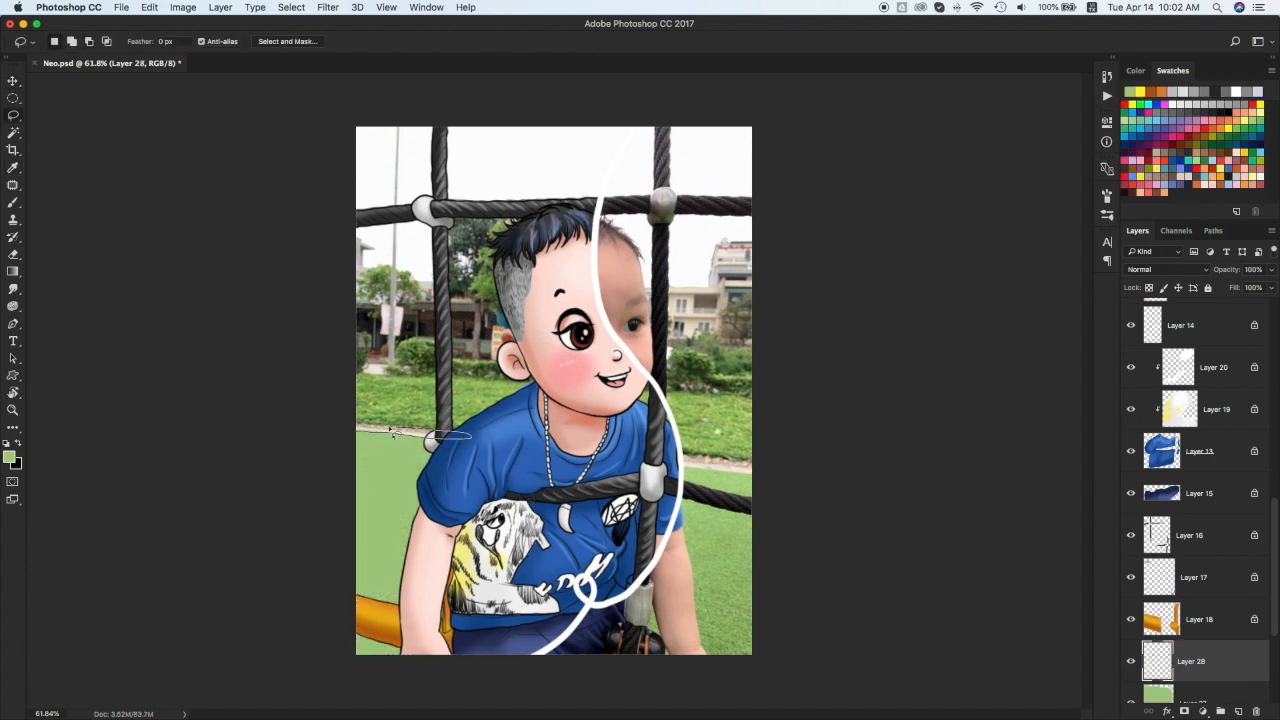
pyautogui.moveTo(391, 432); pyautogui.dragTo(352, 427)
pyautogui.press('i')
pyautogui.click(412, 433)
pyautogui.press('l')
pyautogui.hotkey('alt', 'BackSpace')
# Step: Add another layer, outline the grass band behind the path, and fill it with a darker green sampled from the photo
pyautogui.hotkey('ctrl', 'shift', 'alt', 'n')
pyautogui.moveTo(465, 432); pyautogui.dragTo(416, 435)
pyautogui.press('i')
pyautogui.click(398, 401)
pyautogui.hotkey('alt', 'BackSpace')
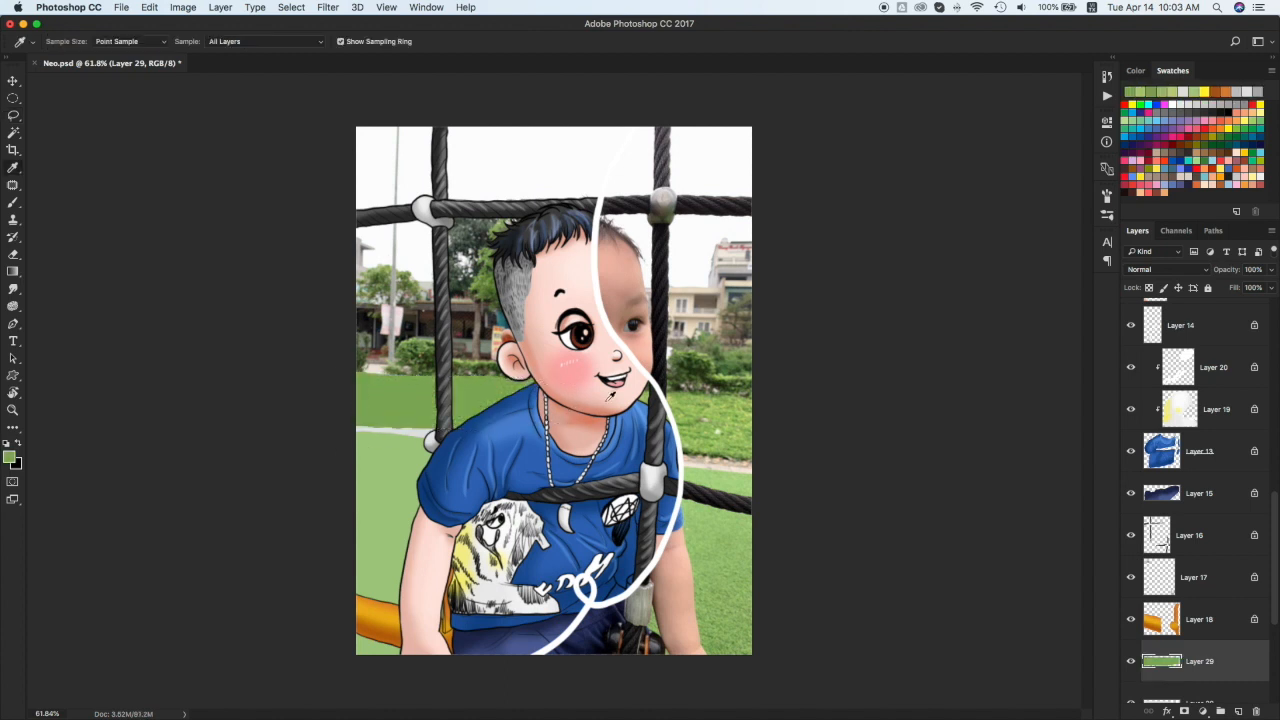
# Step: Show Layer 4 again and lock the transparent pixels of Layers 27, 28 and 29
pyautogui.moveTo(1277, 546); pyautogui.dragTo(1277, 601)
pyautogui.click(1131, 613)
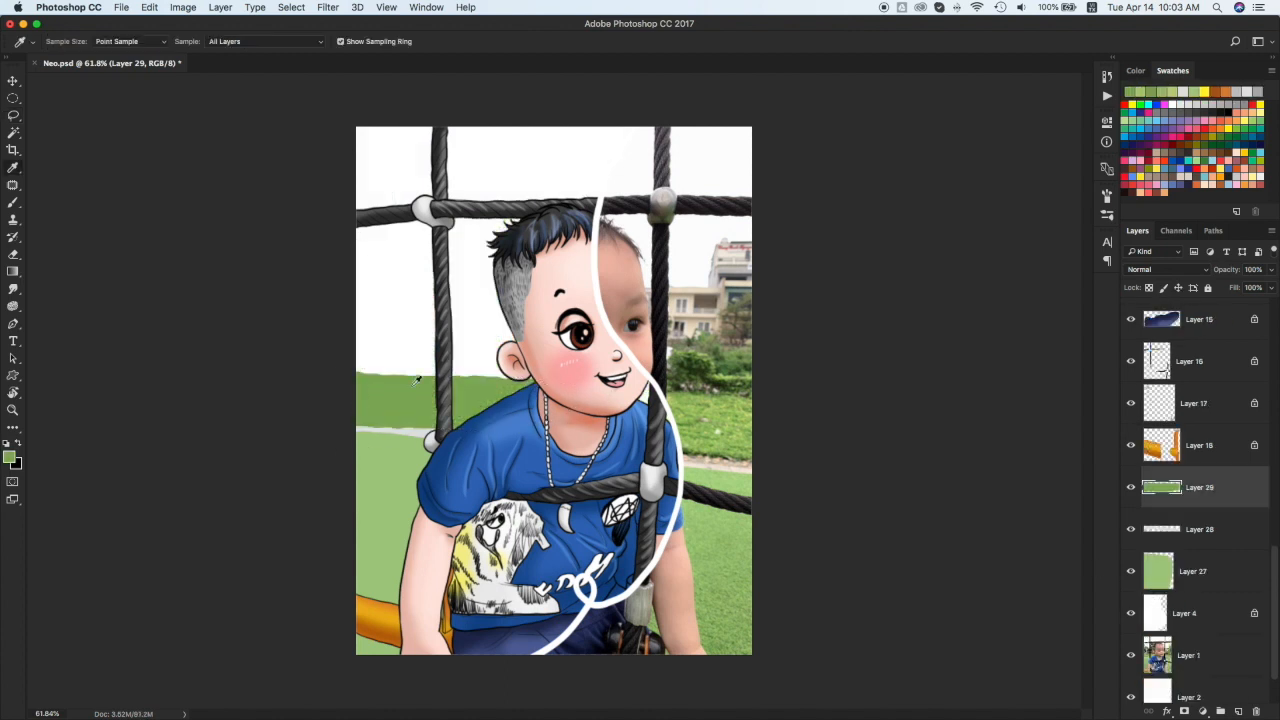
pyautogui.click(396, 468)
pyautogui.press('v')
pyautogui.click(396, 472)
pyautogui.keyDown('shift'); pyautogui.click(1200, 488); pyautogui.keyUp('shift')
pyautogui.click(1149, 288)
# Step: Paint soft yellow tints over the grass on Layers 27 and 29 with an enlarged brush at 20% opacity
pyautogui.click(1203, 575)
pyautogui.click(1204, 91)
pyautogui.press('b')
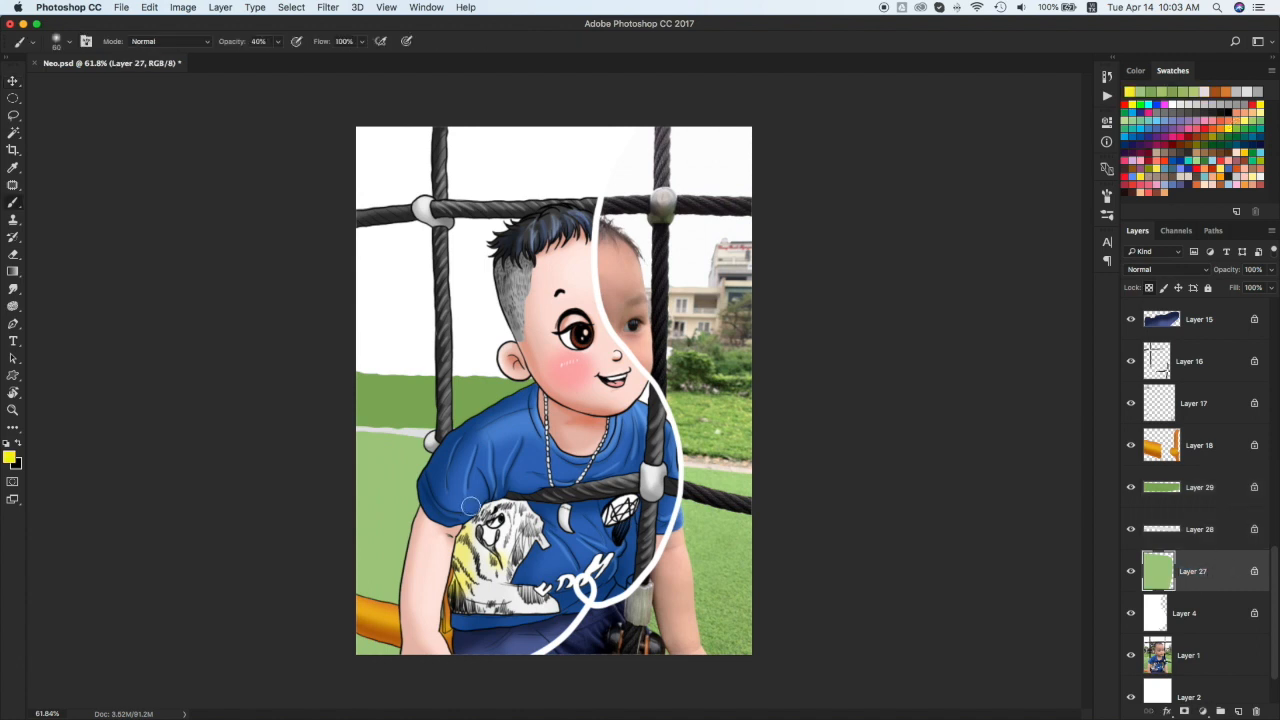
pyautogui.press(']')
pyautogui.hotkey('ctrl', 'z')
pyautogui.press('2')
pyautogui.moveTo(365, 500)
pyautogui.mouseDown()
pyautogui.moveTo(395, 455)
pyautogui.moveTo(405, 462)
pyautogui.mouseUp()
pyautogui.click(1205, 487)
pyautogui.moveTo(395, 386); pyautogui.dragTo(490, 376)
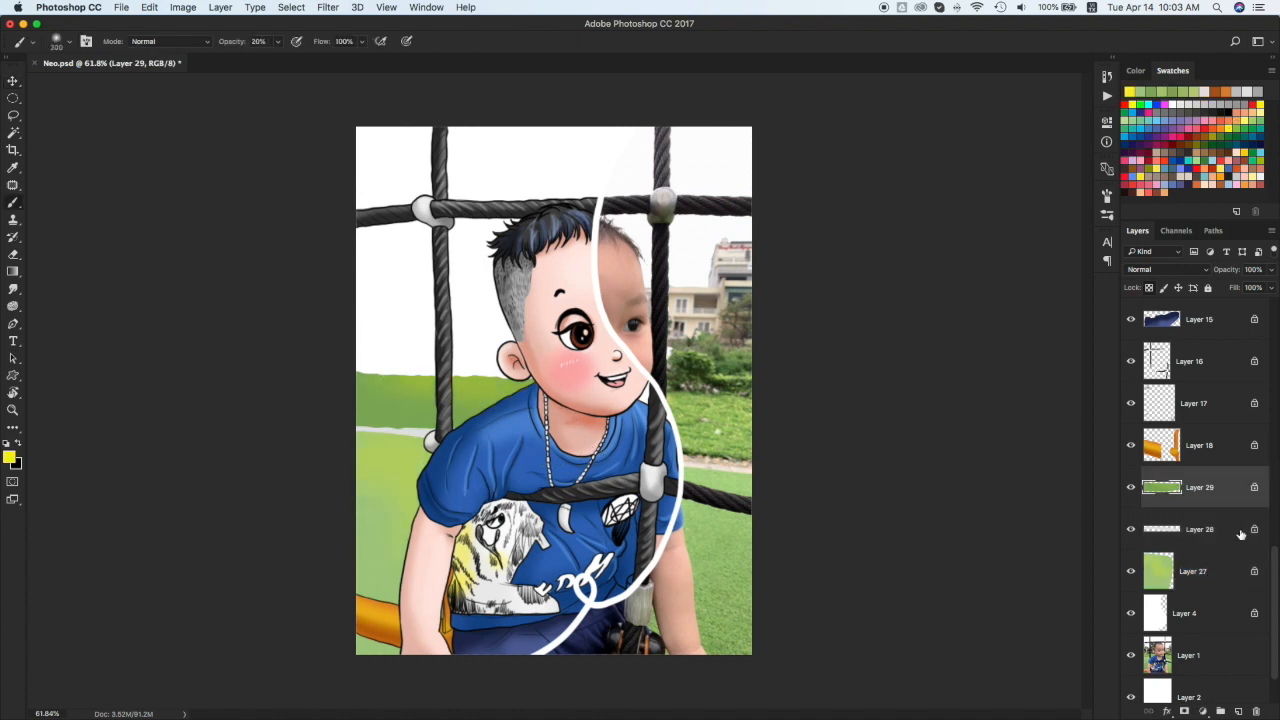
# Step: Try a Bevel & Emboss texture on Layer 29 with a range of different patterns
pyautogui.doubleClick(1232, 484)
pyautogui.click(40, 374)
pyautogui.click(262, 338)
pyautogui.scroll(-2, 215, 408)
pyautogui.click(171, 408)
pyautogui.click(192, 408)
pyautogui.click(172, 388)
pyautogui.click(235, 388)
pyautogui.click(277, 409)
pyautogui.click(254, 433)
pyautogui.click(235, 431)
pyautogui.click(213, 431)
pyautogui.scroll(2, 235, 432)
pyautogui.click(239, 398)
pyautogui.click(236, 397)
pyautogui.click(259, 340)
pyautogui.click(262, 341)
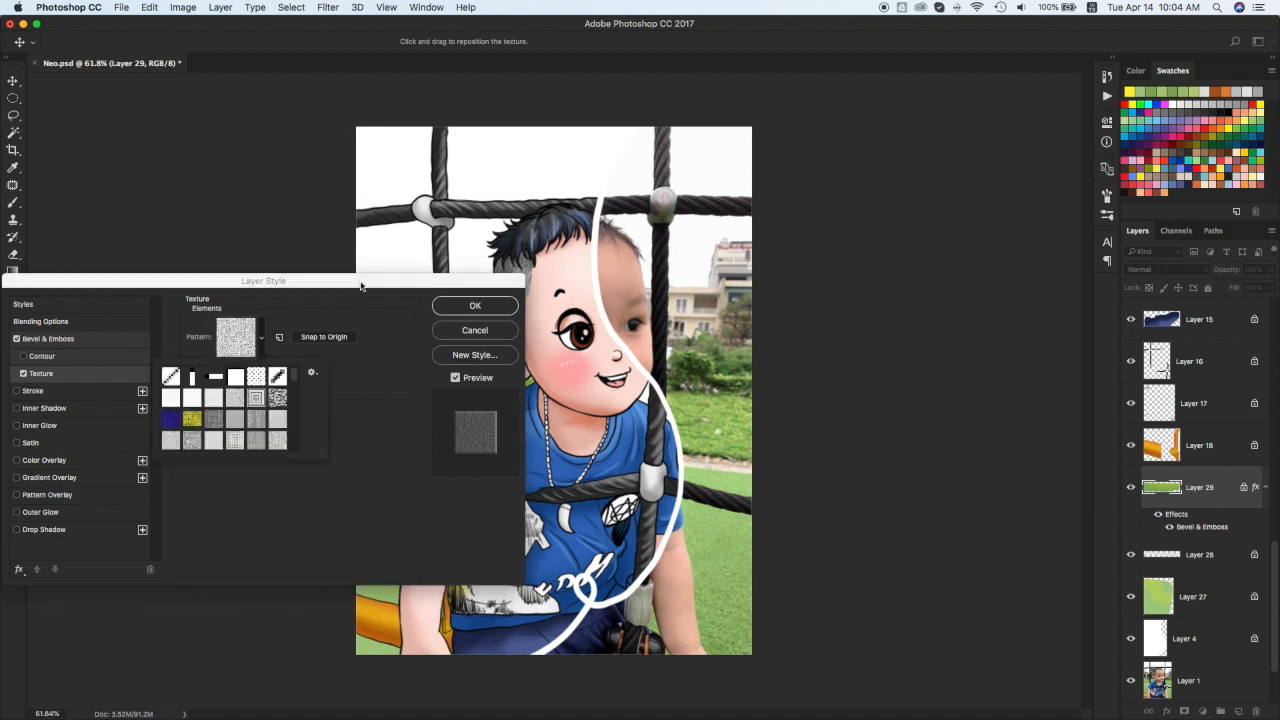
# Step: Replace Layer 29's bevel with a Pattern Overlay in Multiply mode, using a fine grainy pattern at 31% opacity and 51% scale
pyautogui.moveTo(360, 283); pyautogui.dragTo(524, 482)
pyautogui.click(426, 539)
pyautogui.scroll(-3, 400, 620)
pyautogui.click(400, 622)
pyautogui.moveTo(300, 479); pyautogui.dragTo(294, 513)
pyautogui.click(410, 575)
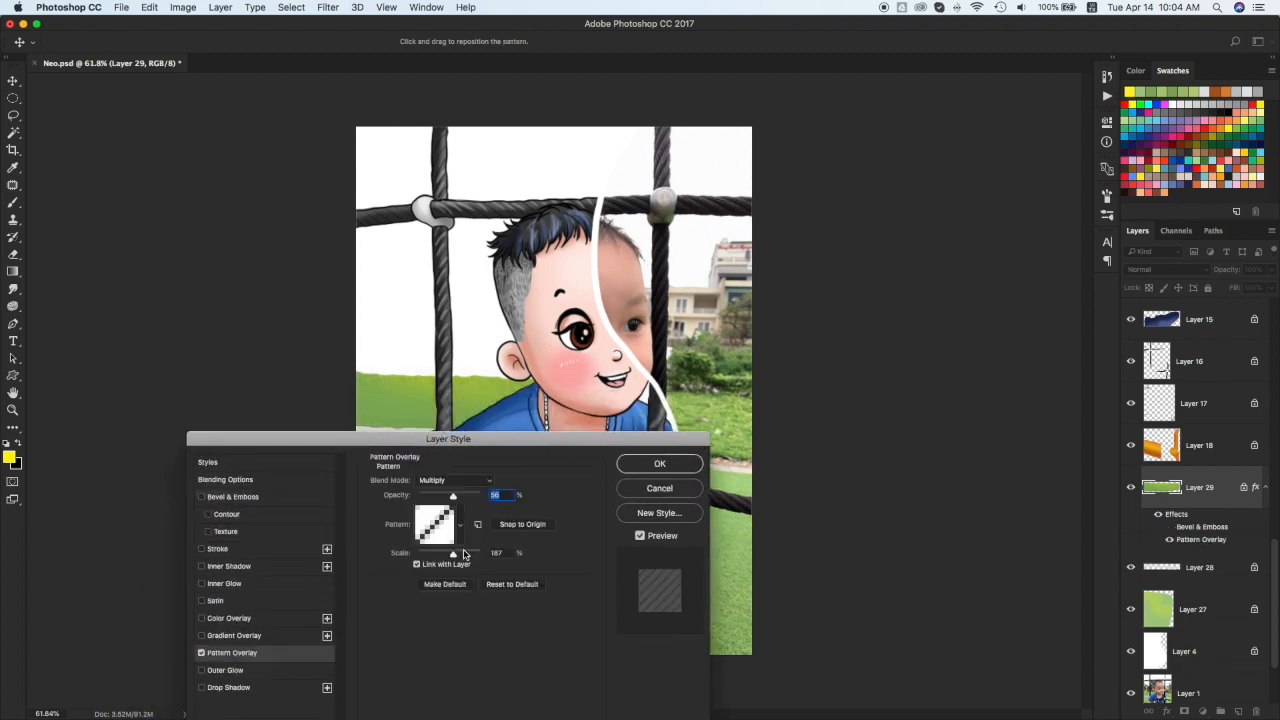
pyautogui.click(440, 524)
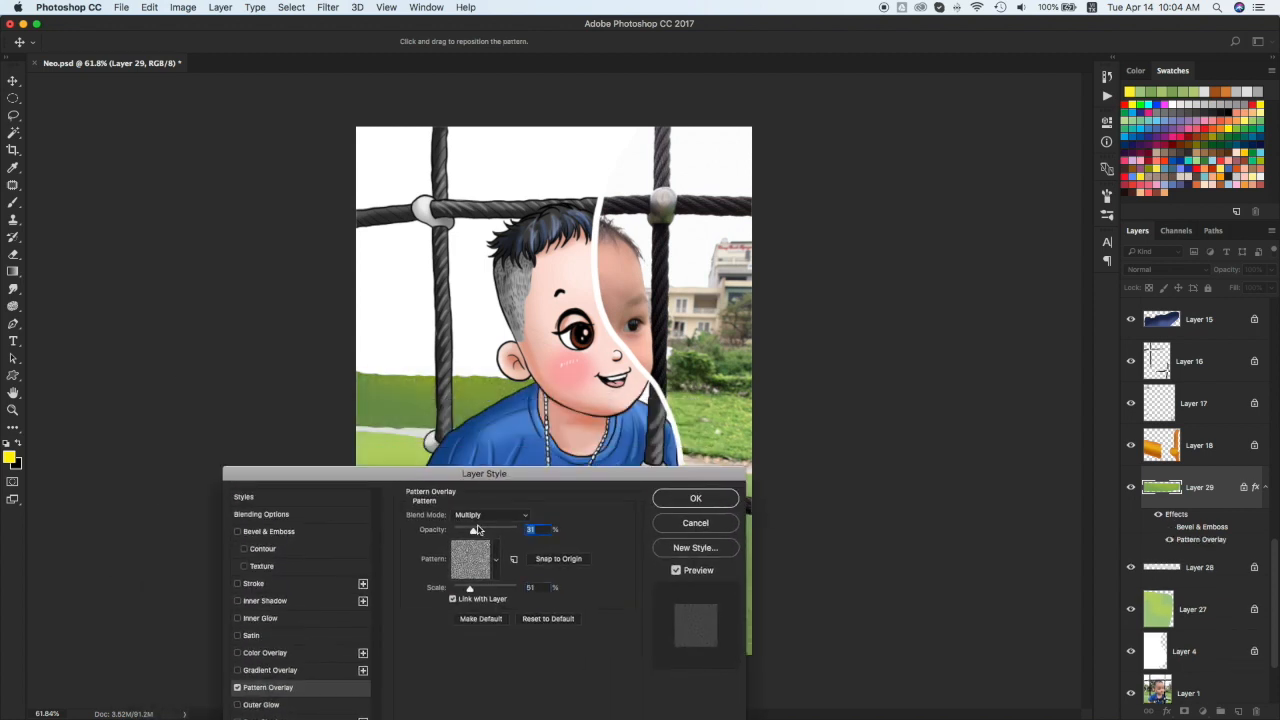
# Step: Switch Layer 29's overlay to a coarser grain at 38% opacity and 91% scale, apply it, and copy the effect to Layer 27
pyautogui.moveTo(474, 530); pyautogui.dragTo(478, 530)
pyautogui.click(496, 560)
pyautogui.scroll(-3, 434, 655)
pyautogui.click(434, 658)
pyautogui.scroll(-2, 448, 645)
pyautogui.click(491, 643)
pyautogui.click(405, 643)
pyautogui.scroll(-3, 450, 658)
pyautogui.scroll(-5, 450, 658)
pyautogui.click(470, 603)
pyautogui.click(427, 664)
pyautogui.click(412, 664)
pyautogui.doubleClick(412, 664)
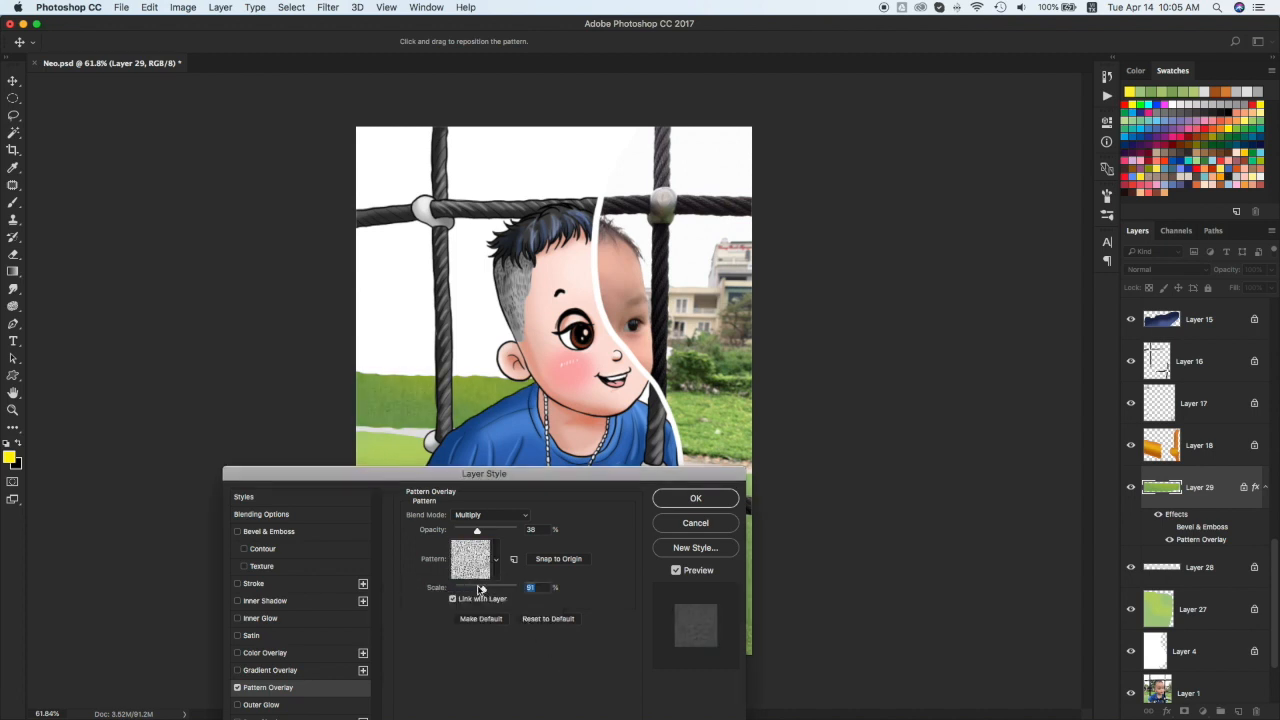
pyautogui.click(695, 498)
pyautogui.moveTo(1190, 518); pyautogui.dragTo(1206, 600)
# Step: Shade the thin path strip on Layer 28 with a tone sampled from the picture
pyautogui.click(421, 425)
pyautogui.press('i')
pyautogui.click(421, 425)
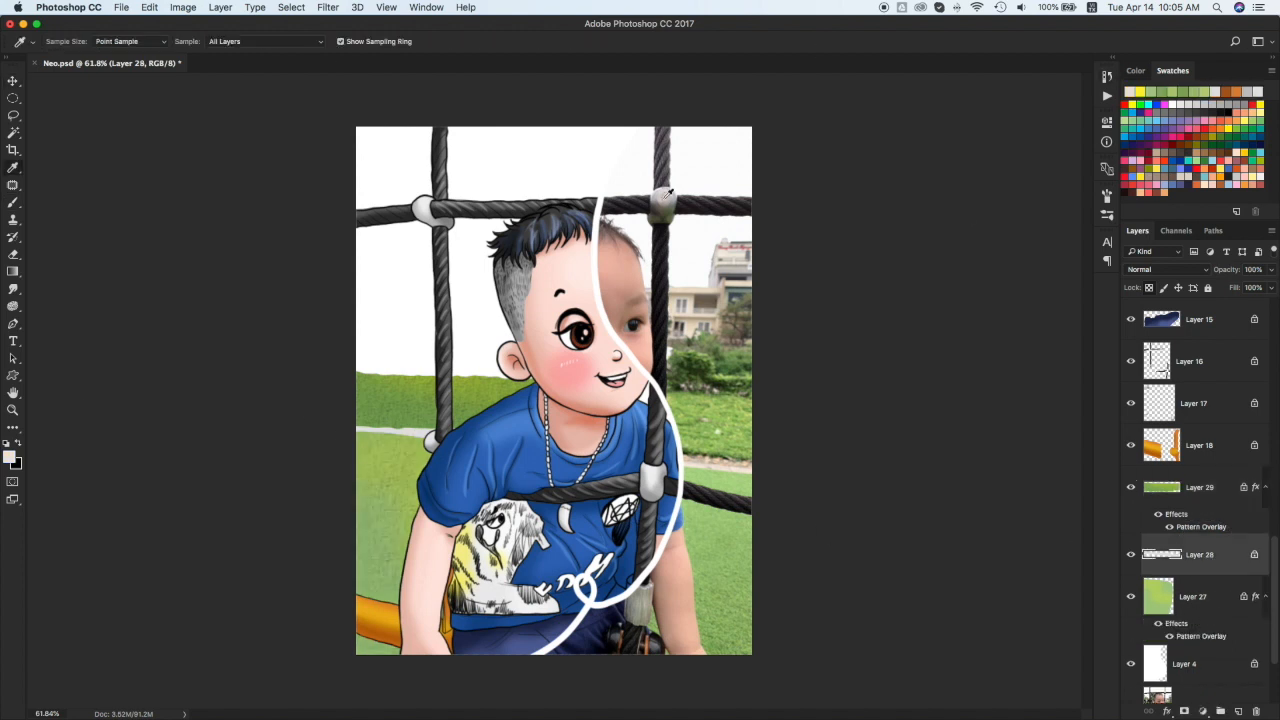
pyautogui.press('b')
# Step: Add a new layer clipped to Layer 4 and fill it with light blue as the cartoon sky
pyautogui.press('v')
pyautogui.click(472, 350)
pyautogui.click(1238, 711)
pyautogui.keyDown('alt'); pyautogui.click(1197, 684); pyautogui.keyUp('alt')
pyautogui.click(1157, 121)
pyautogui.click(1135, 71)
pyautogui.click(1176, 88)
pyautogui.hotkey('alt', 'BackSpace')
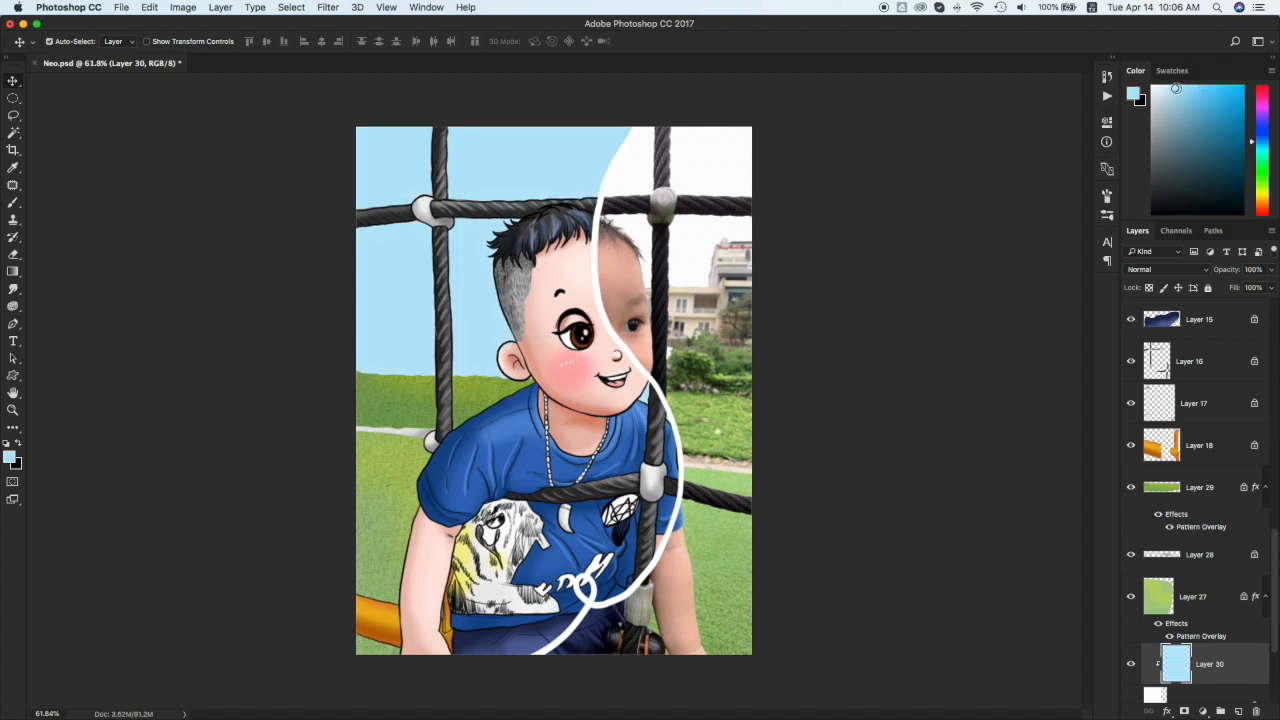
# Step: Add a layer above the sky, build a cloud-shaped selection from overlapping ellipses, and brush it softly with white
pyautogui.click(13, 98)
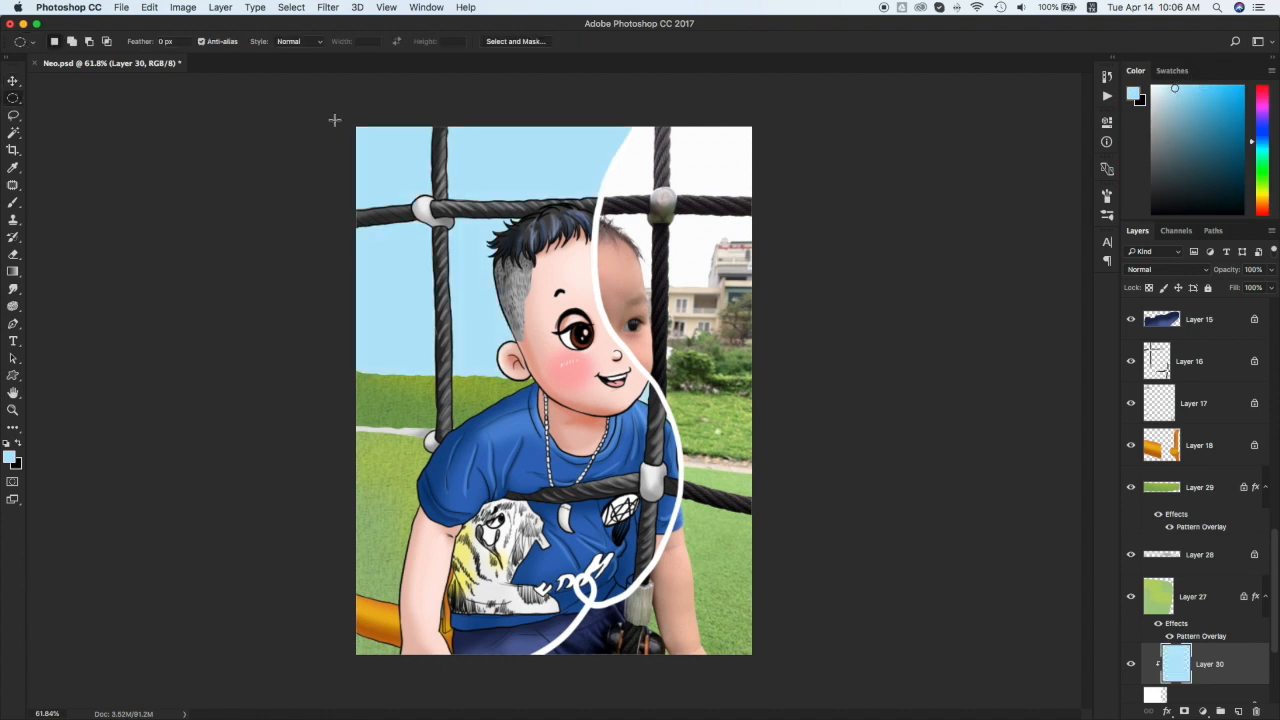
pyautogui.click(1238, 711)
pyautogui.moveTo(388, 154); pyautogui.dragTo(441, 207)
pyautogui.moveTo(332, 212); pyautogui.dragTo(404, 285)
pyautogui.moveTo(446, 188); pyautogui.dragTo(520, 231)
pyautogui.moveTo(378, 200); pyautogui.dragTo(496, 276)
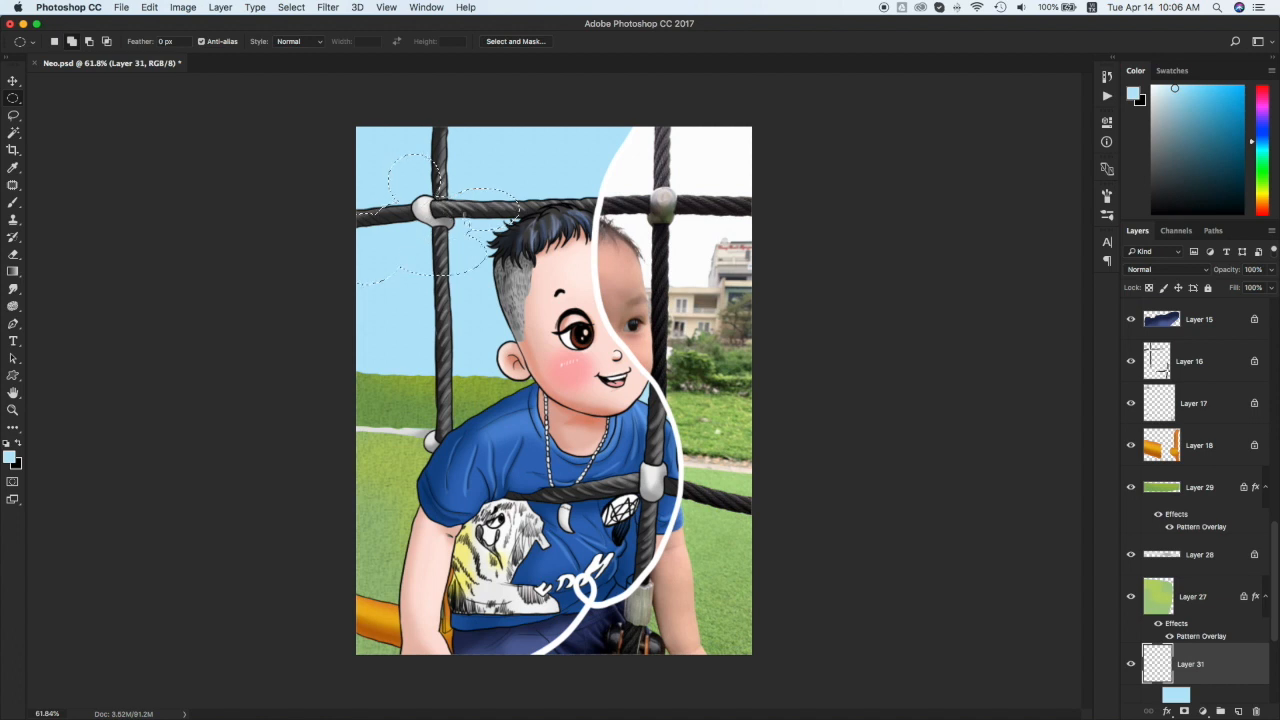
pyautogui.moveTo(480, 222); pyautogui.dragTo(541, 258)
pyautogui.press('b')
pyautogui.moveTo(452, 163)
pyautogui.mouseDown()
pyautogui.moveTo(420, 172)
pyautogui.moveTo(342, 238)
pyautogui.moveTo(761, 234)
pyautogui.mouseUp()
pyautogui.press('d')
pyautogui.press('x')
# Step: Select another cloud shape from overlapping ellipses in the sky above the boy's hair, paint it soft white, and deselect
pyautogui.click(13, 98)
pyautogui.moveTo(527, 139); pyautogui.dragTo(623, 216)
pyautogui.moveTo(462, 169)
pyautogui.mouseDown()
pyautogui.moveTo(532, 213)
pyautogui.moveTo(596, 228)
pyautogui.mouseUp()
pyautogui.press('b')
pyautogui.moveTo(566, 127); pyautogui.dragTo(663, 160)
pyautogui.press('super+d')
# Step: Lighten the upper part of the sky on Layer 30 with soft white brush strokes
pyautogui.click(1206, 693)
pyautogui.moveTo(429, 186); pyautogui.dragTo(580, 145)
pyautogui.moveTo(373, 275); pyautogui.dragTo(390, 290)
# Step: Choose a deeper blue and shade the lower sky beside the boy's head on Layer 30
pyautogui.click(1160, 72)
pyautogui.click(1222, 92)
pyautogui.click(1136, 71)
pyautogui.click(1220, 101)
pyautogui.moveTo(490, 362)
pyautogui.mouseDown()
pyautogui.moveTo(392, 376)
pyautogui.moveTo(546, 280)
pyautogui.mouseUp()
# Step: Select the layer holding the grass band behind the path
pyautogui.press('v')
pyautogui.click(410, 406)
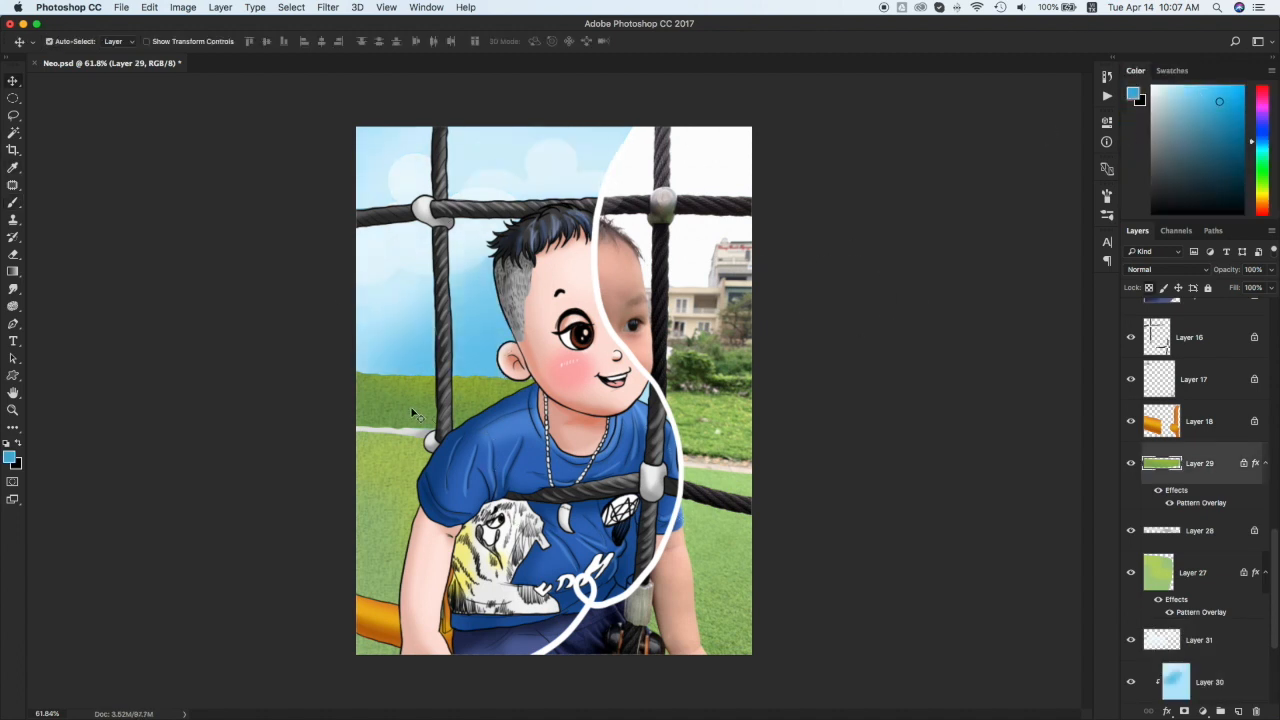